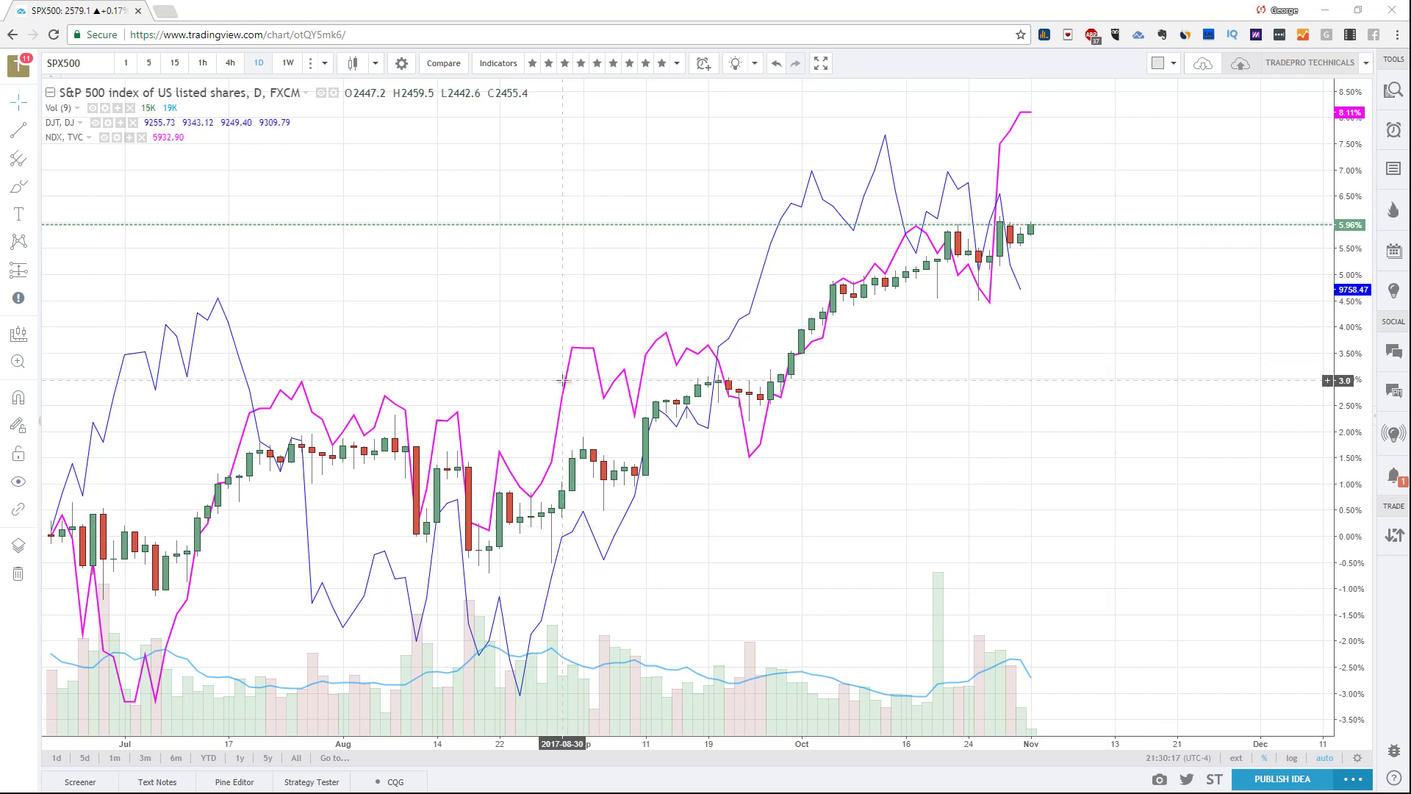
# Delete the NDX and then the DJT comparison lines from the S&P 500 daily chart.
pyautogui.press('Delete')
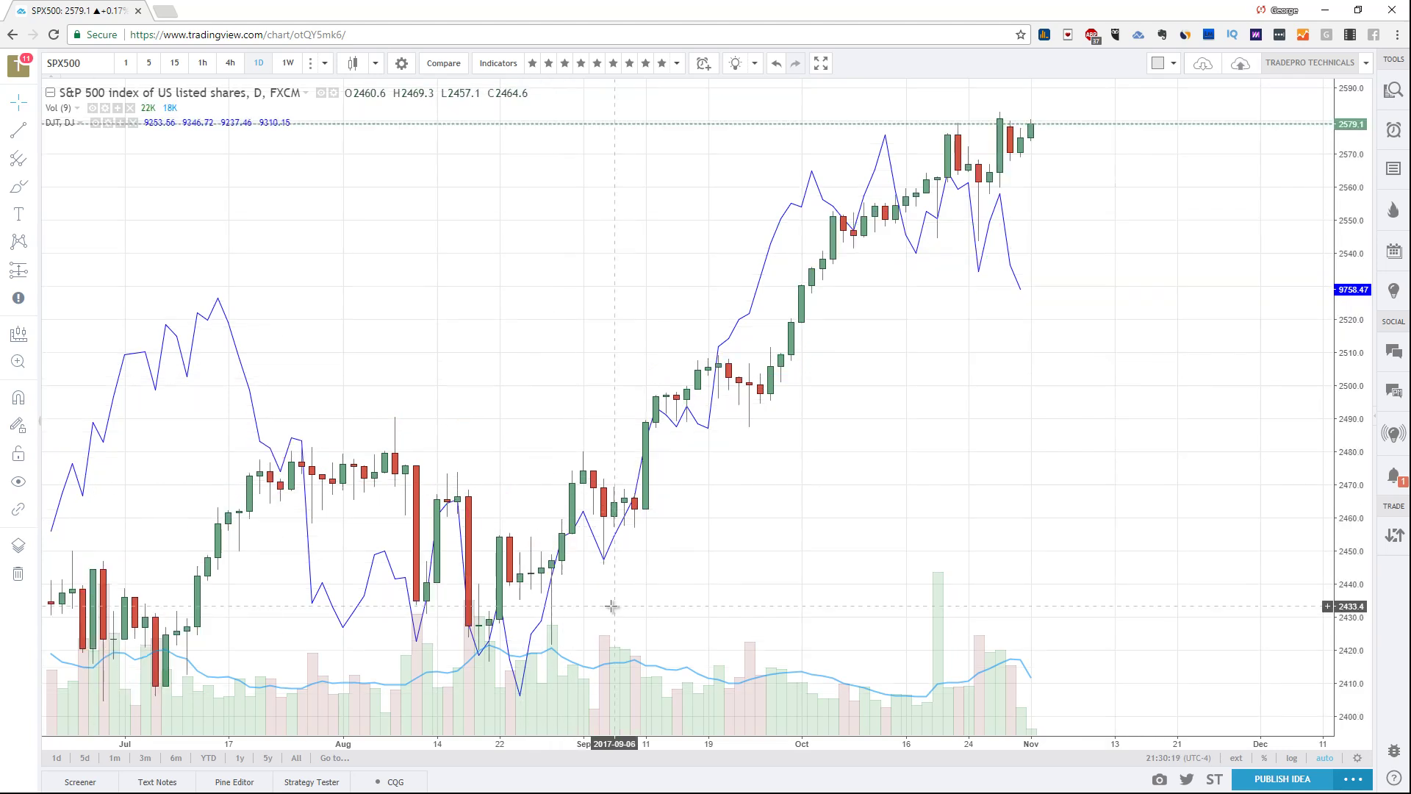
pyautogui.click(547, 613)
pyautogui.press('Delete')
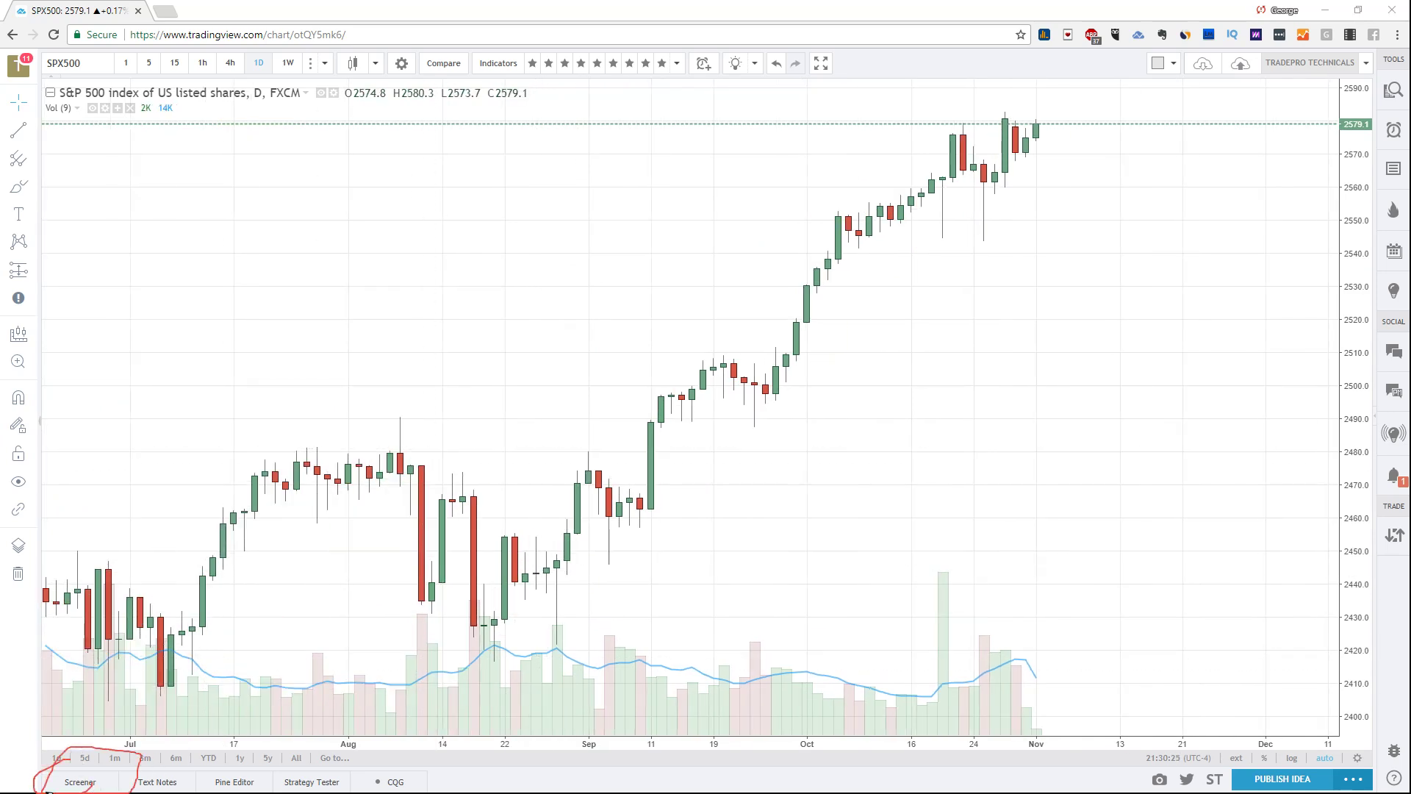
# Open the stock screener below the chart, enlarge it, and show its Performance columns.
pyautogui.click(81, 781)
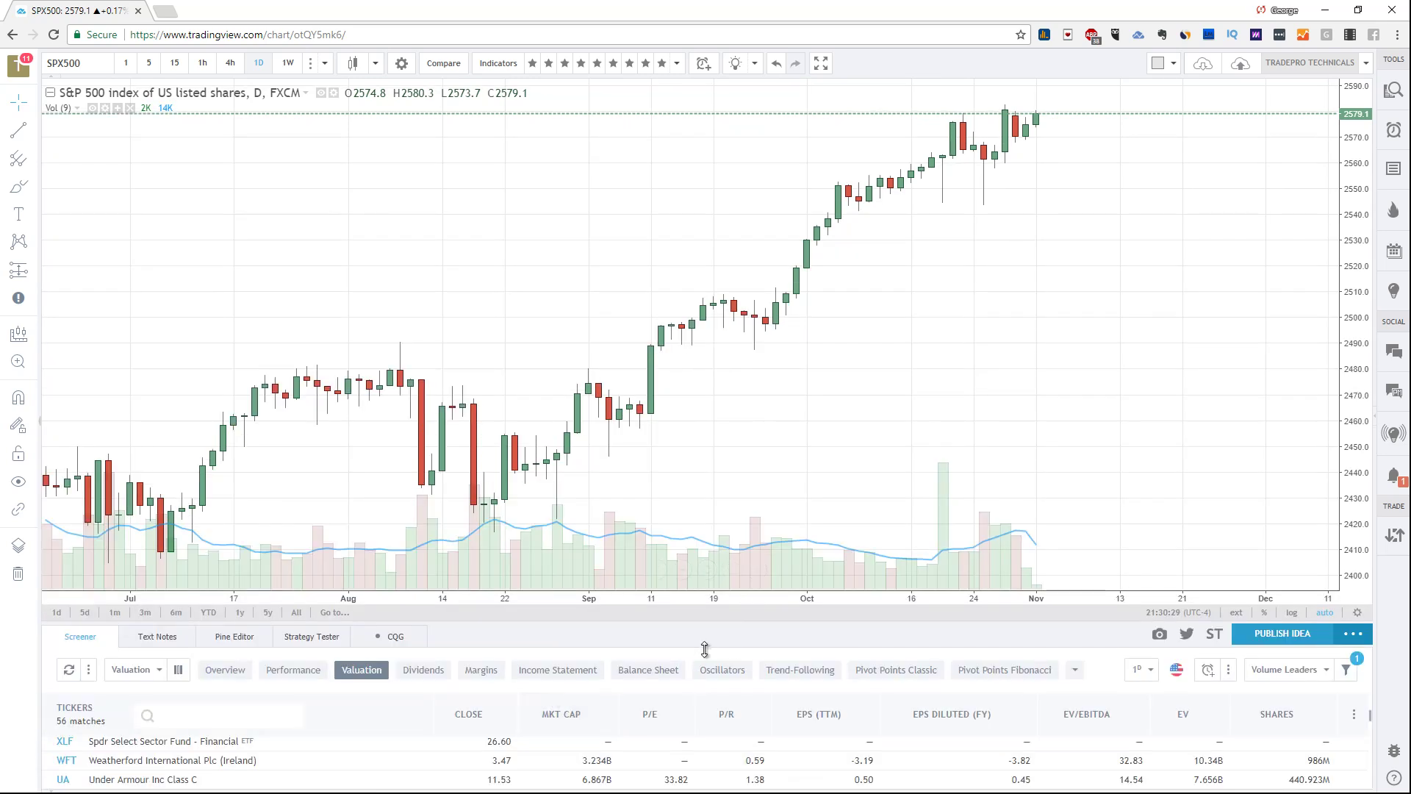
pyautogui.moveTo(704, 649); pyautogui.dragTo(751, 295)
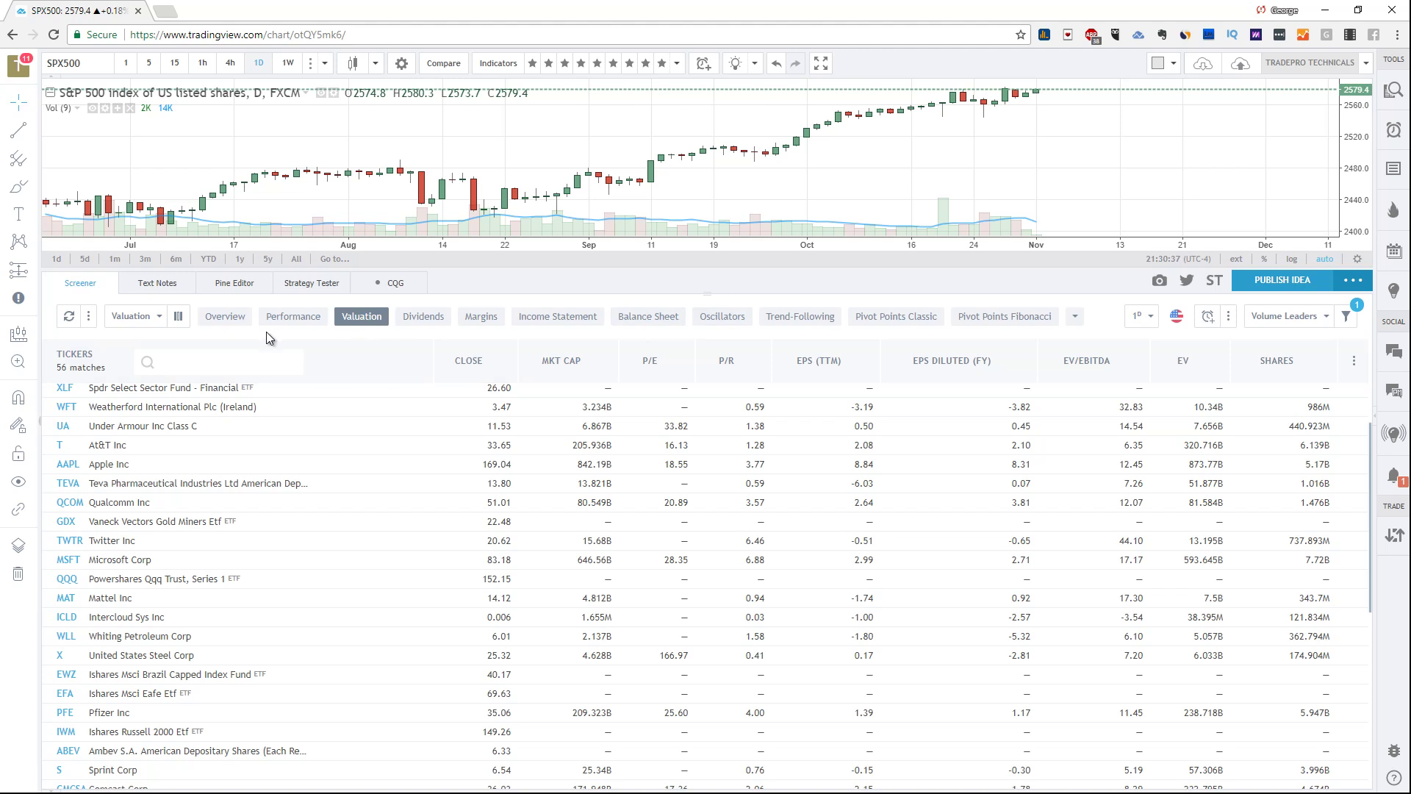
pyautogui.click(292, 316)
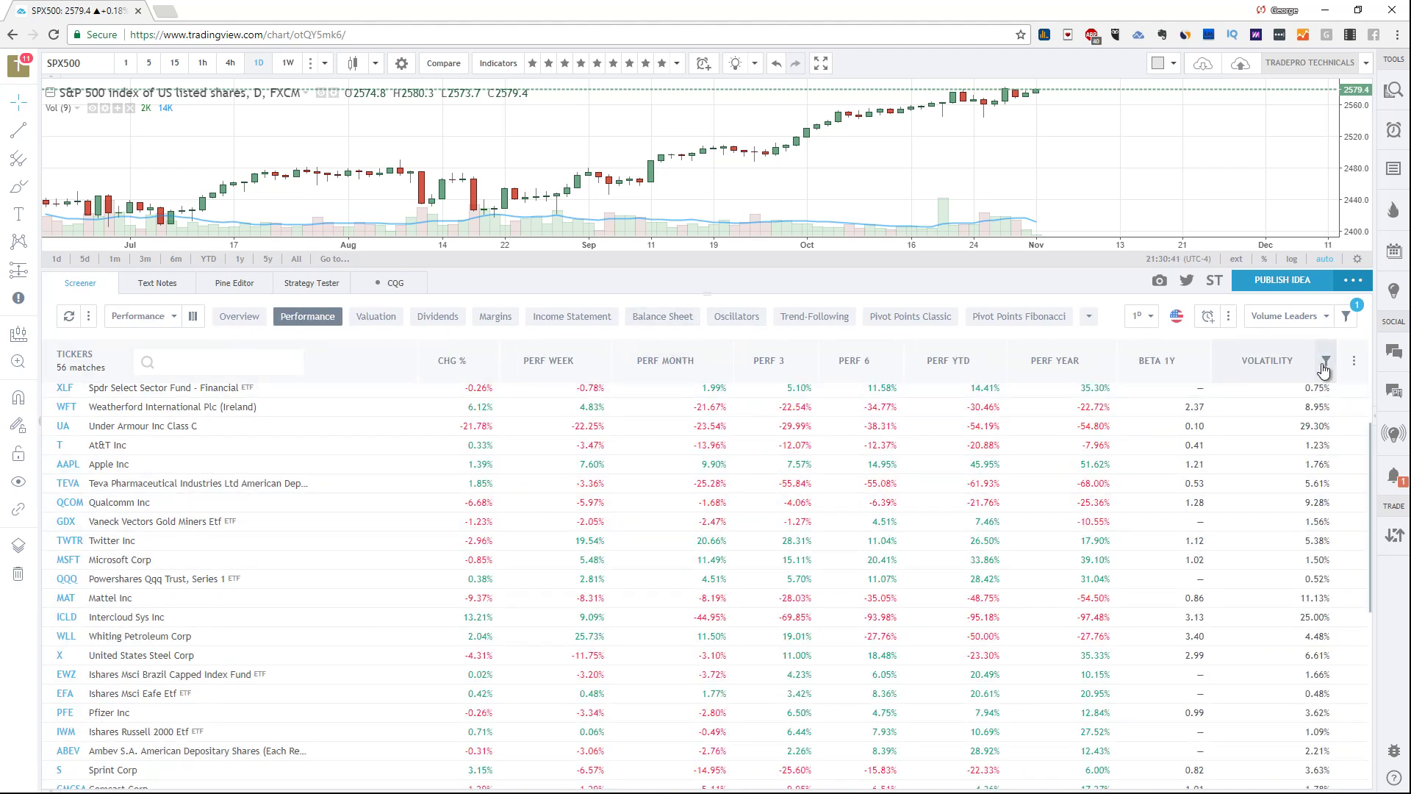
# Filter the screener to volatility Above 30, leaving 3 matches.
pyautogui.click(1327, 364)
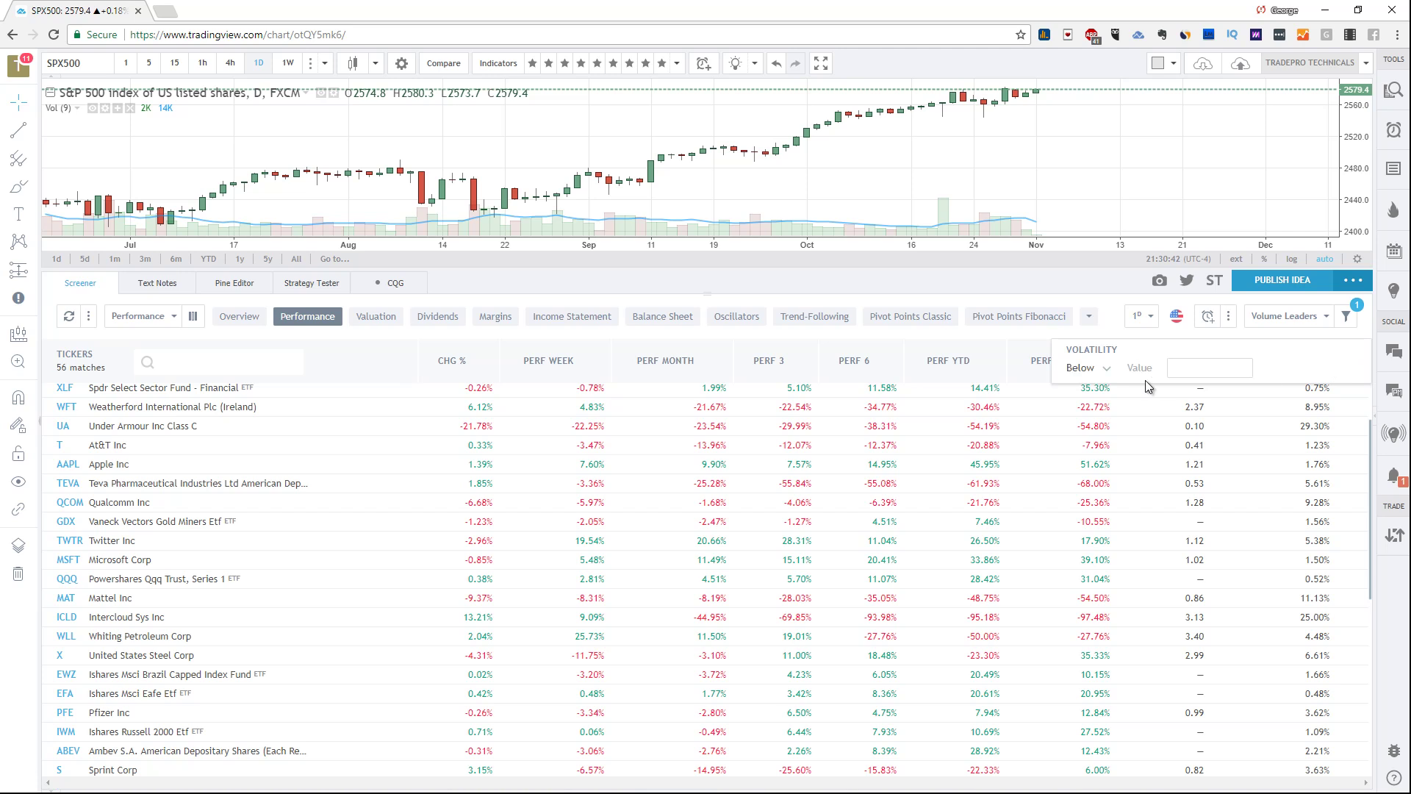
pyautogui.click(1108, 369)
pyautogui.click(1110, 423)
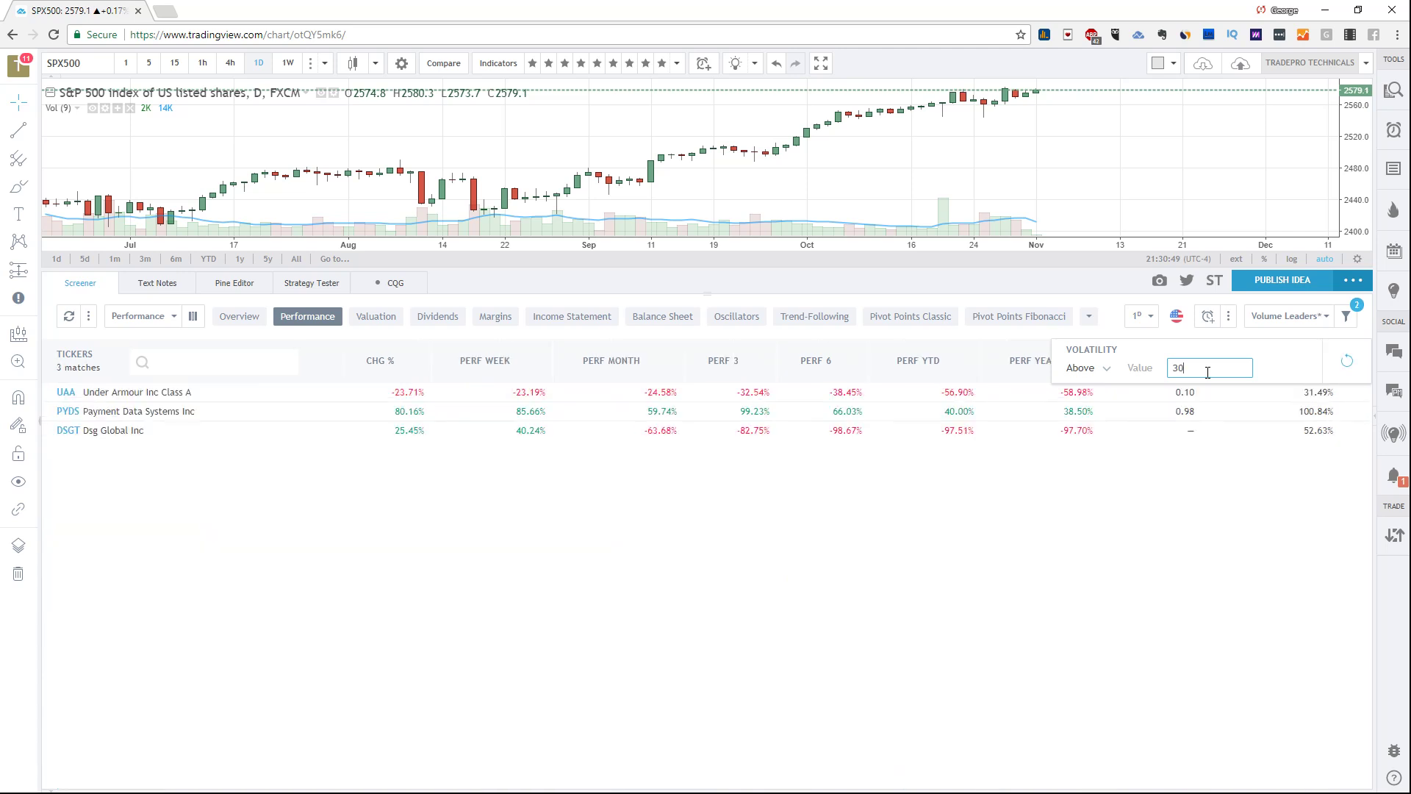
pyautogui.click(1145, 552)
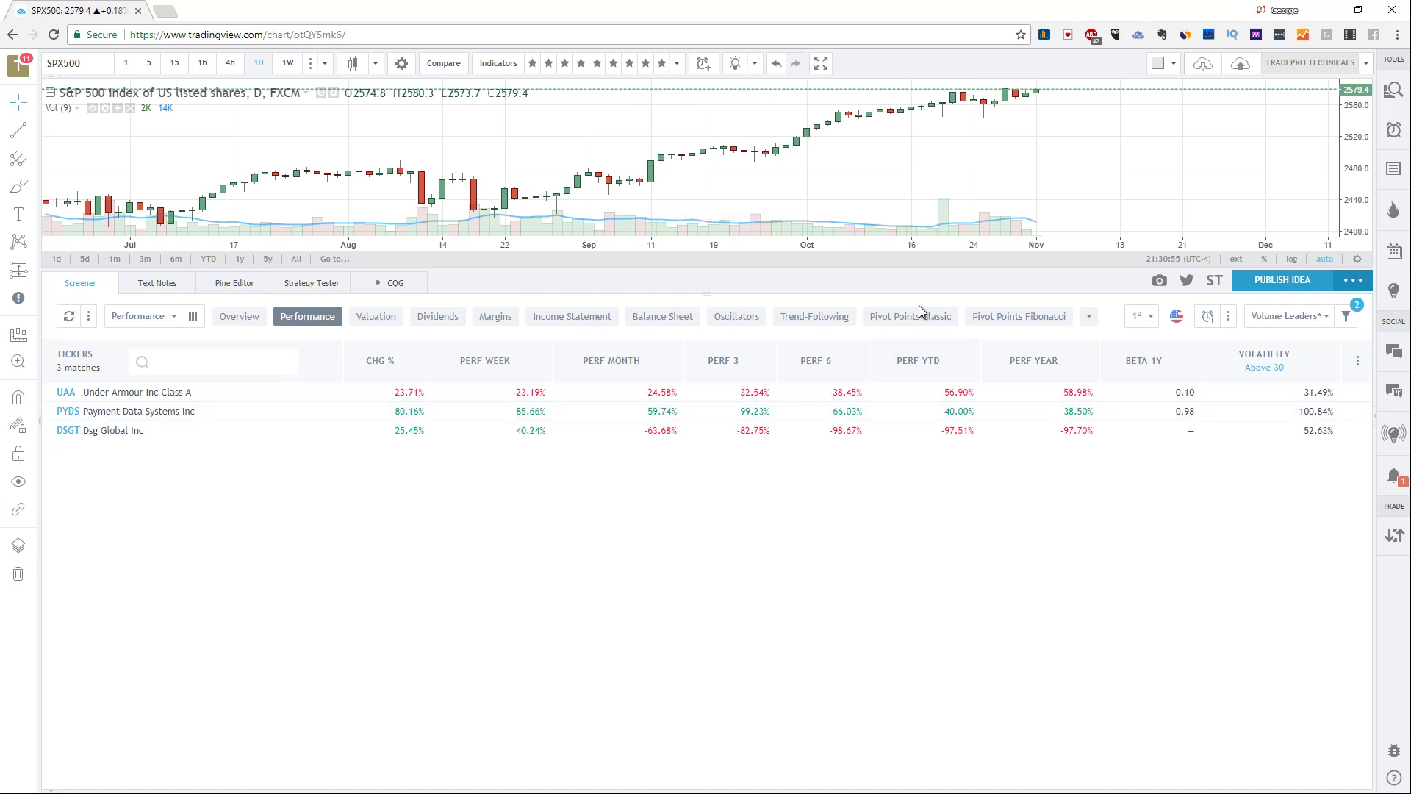
# Show the screener's Margins figures and scroll through Under Armour's (UAA) overview page.
pyautogui.click(495, 316)
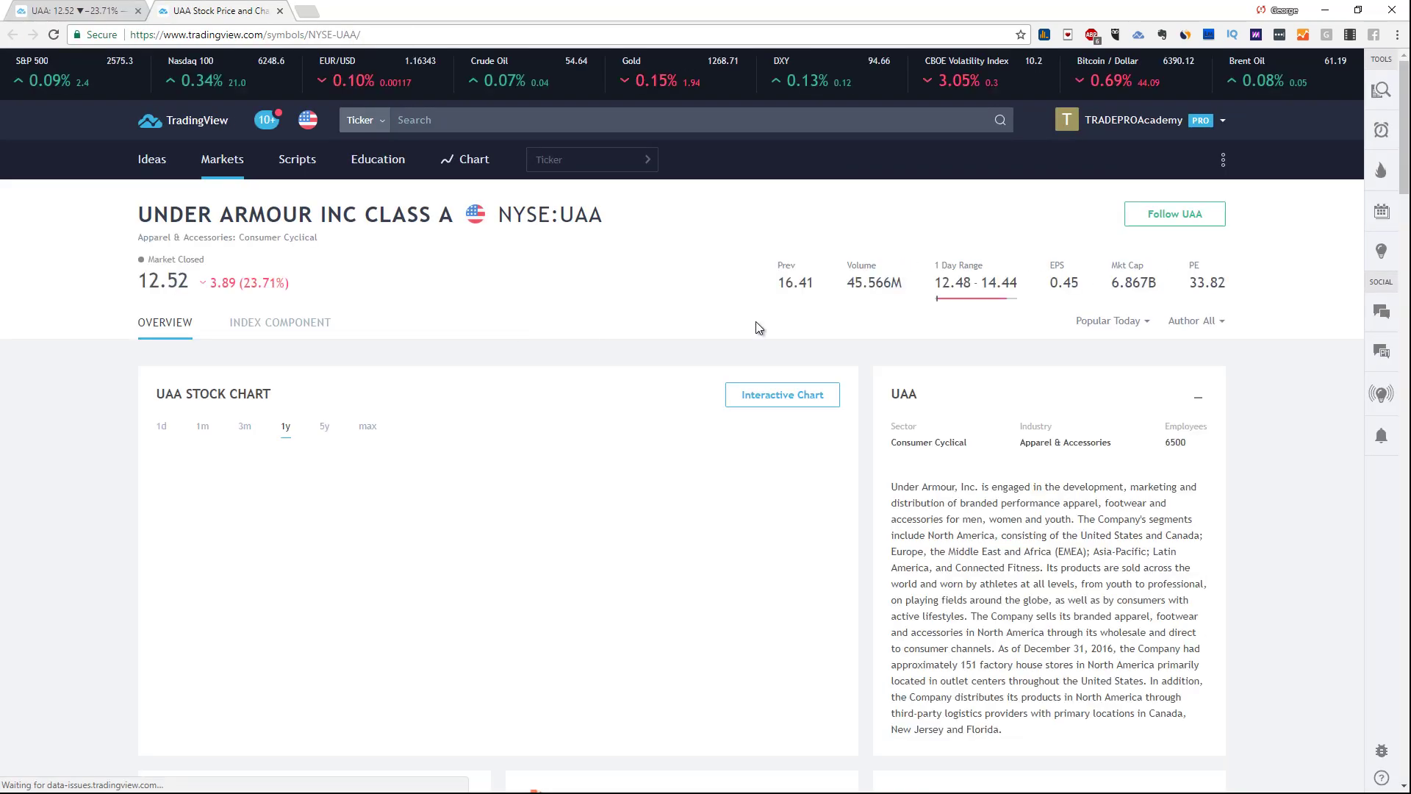
pyautogui.scroll(-3, 838, 322)
pyautogui.scroll(-10, 1061, 439)
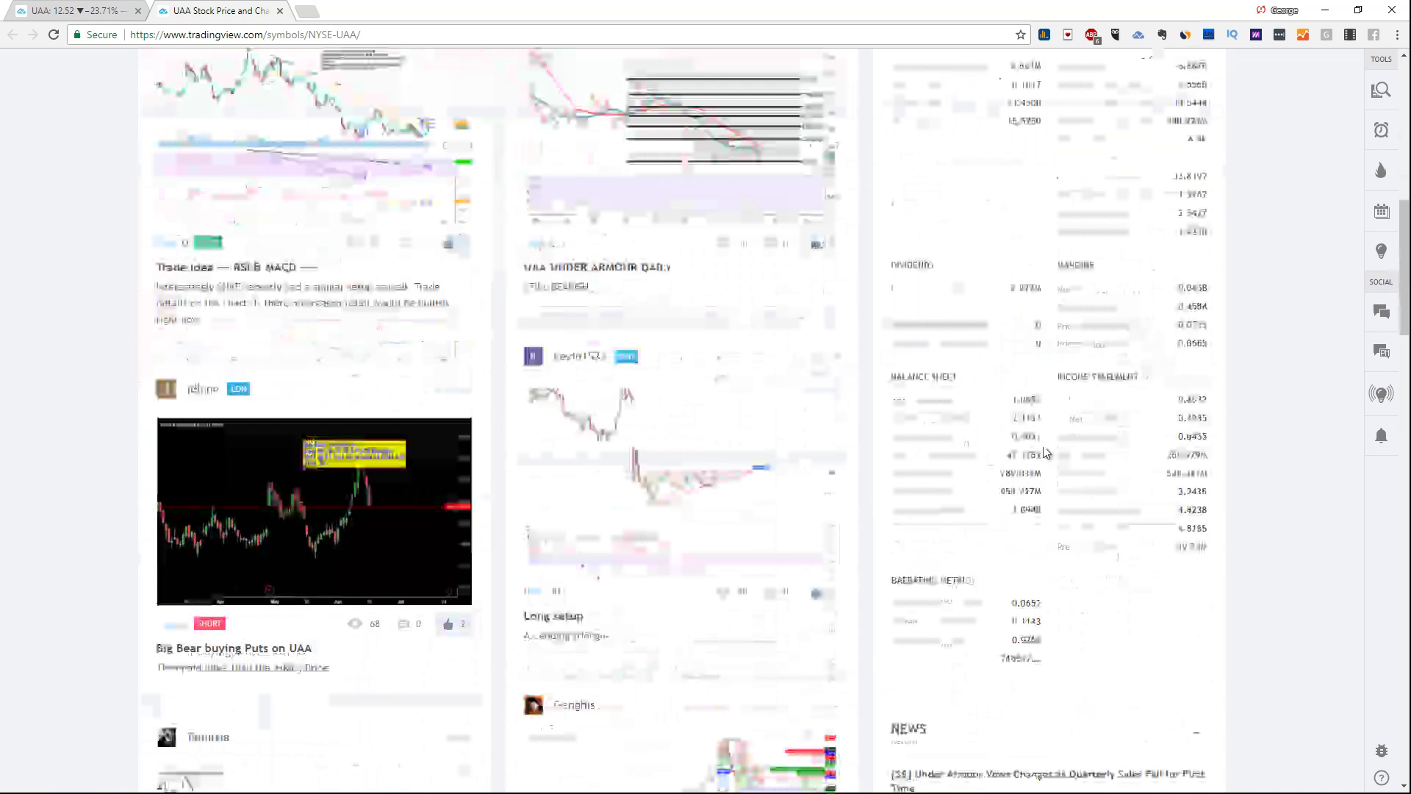
pyautogui.scroll(15, 959, 504)
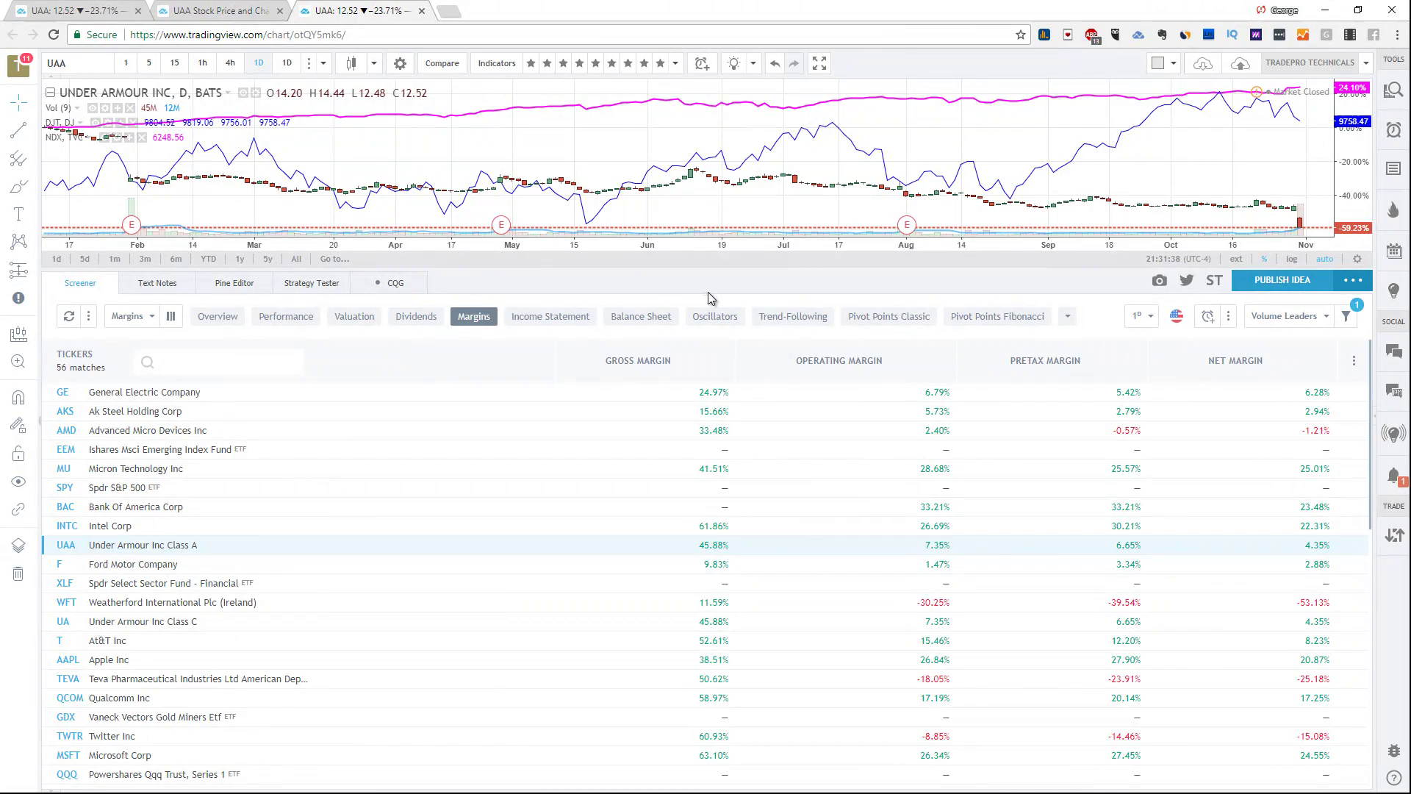
# Shrink the screener and switch it to the All Time High preset screen.
pyautogui.moveTo(708, 293); pyautogui.dragTo(730, 625)
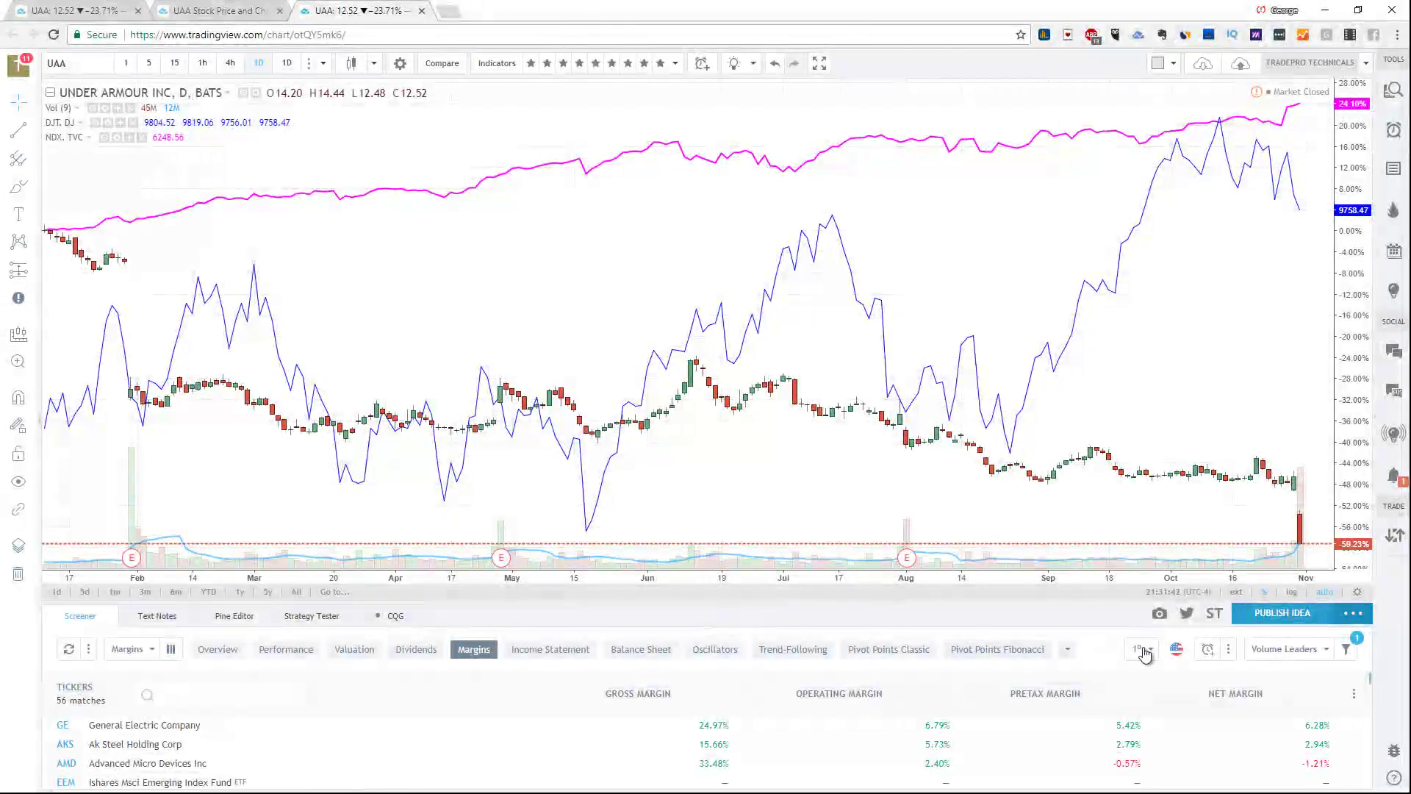
pyautogui.click(1232, 650)
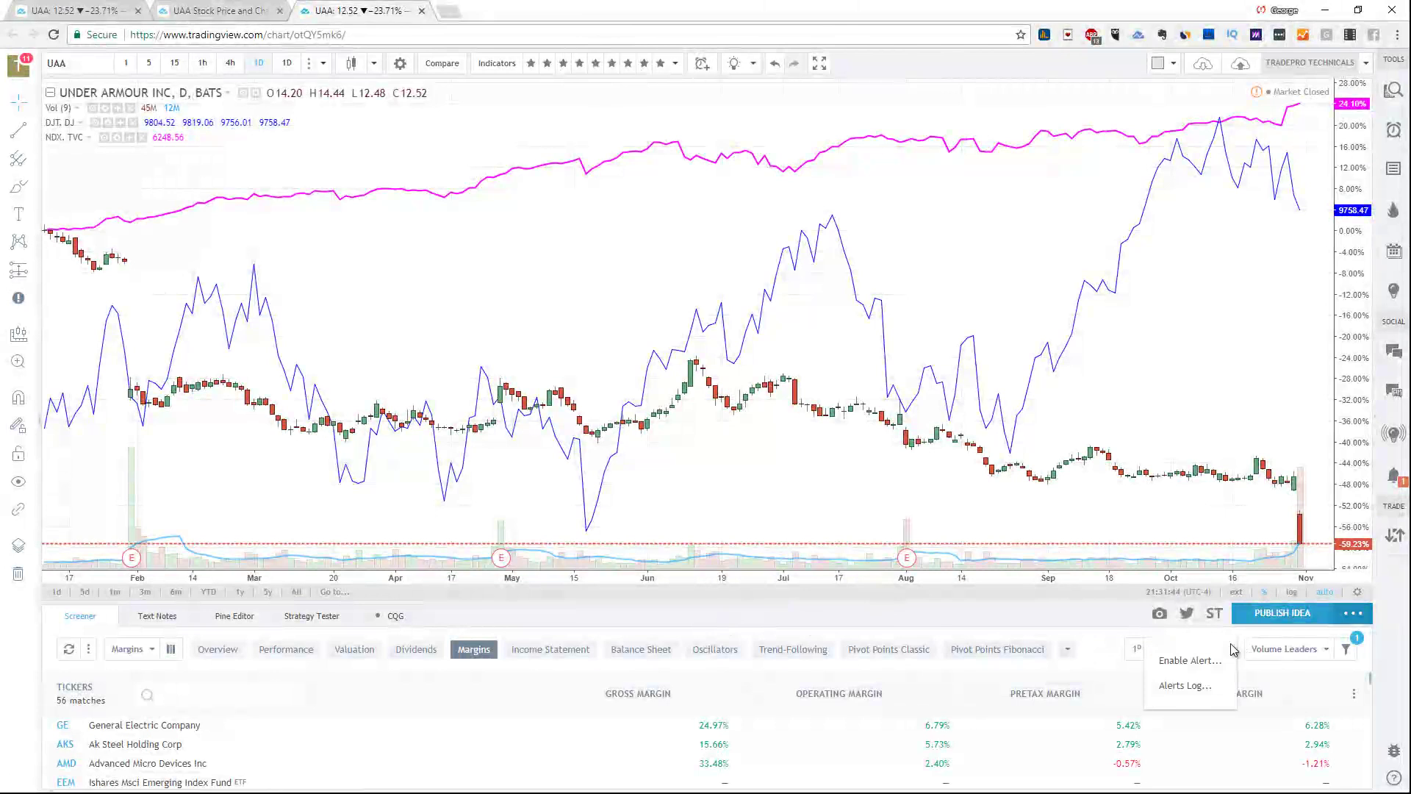
pyautogui.click(1319, 661)
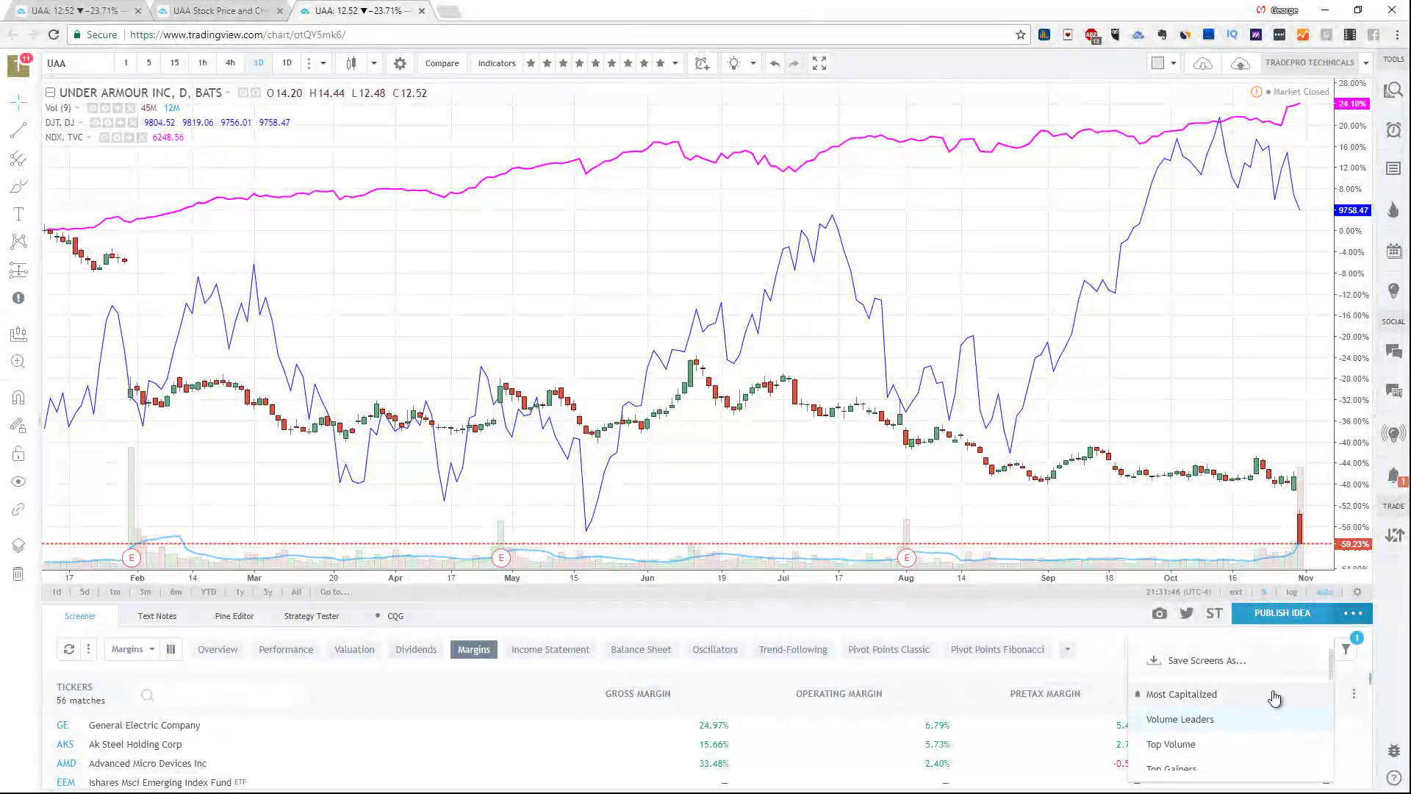
pyautogui.scroll(-4, 1273, 711)
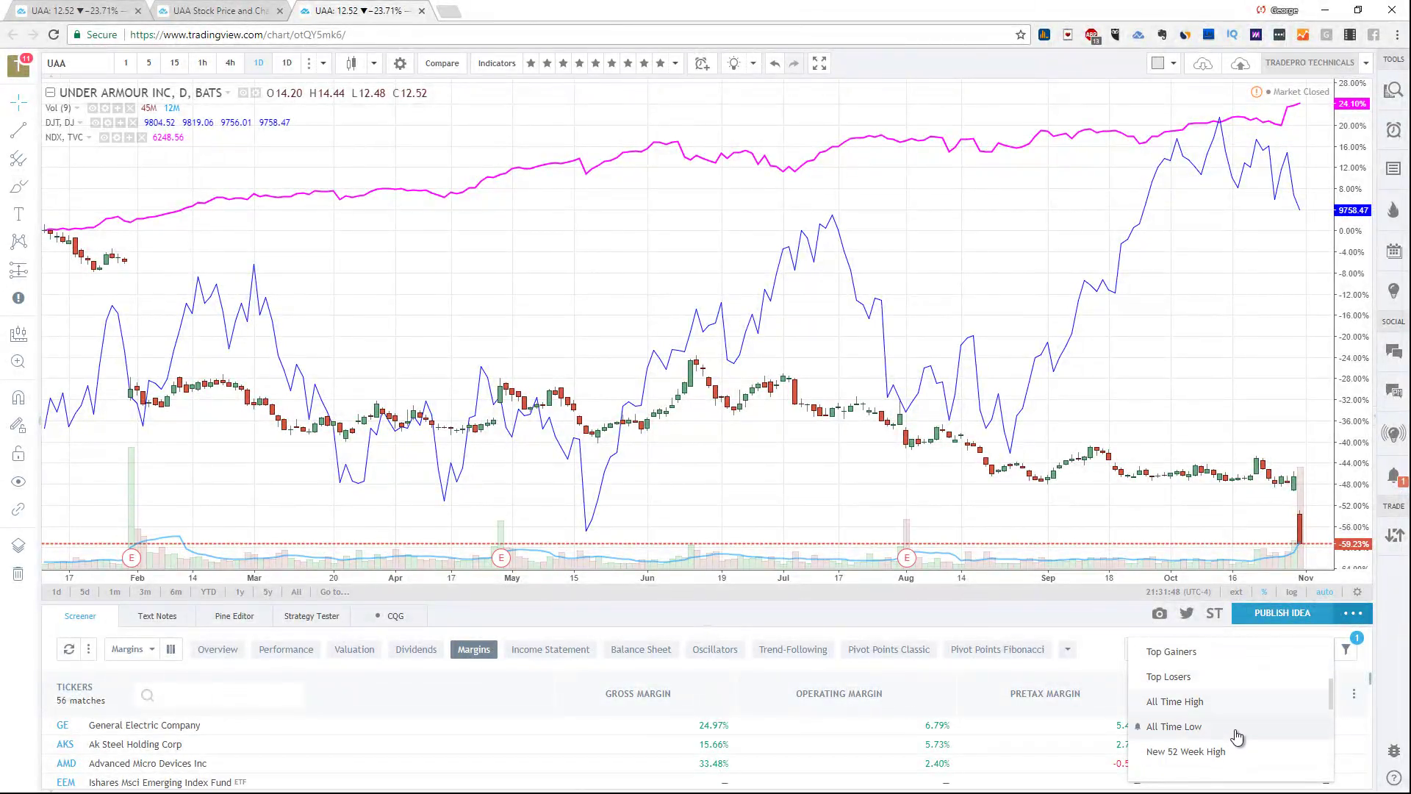
pyautogui.scroll(2, 1239, 729)
pyautogui.click(1176, 704)
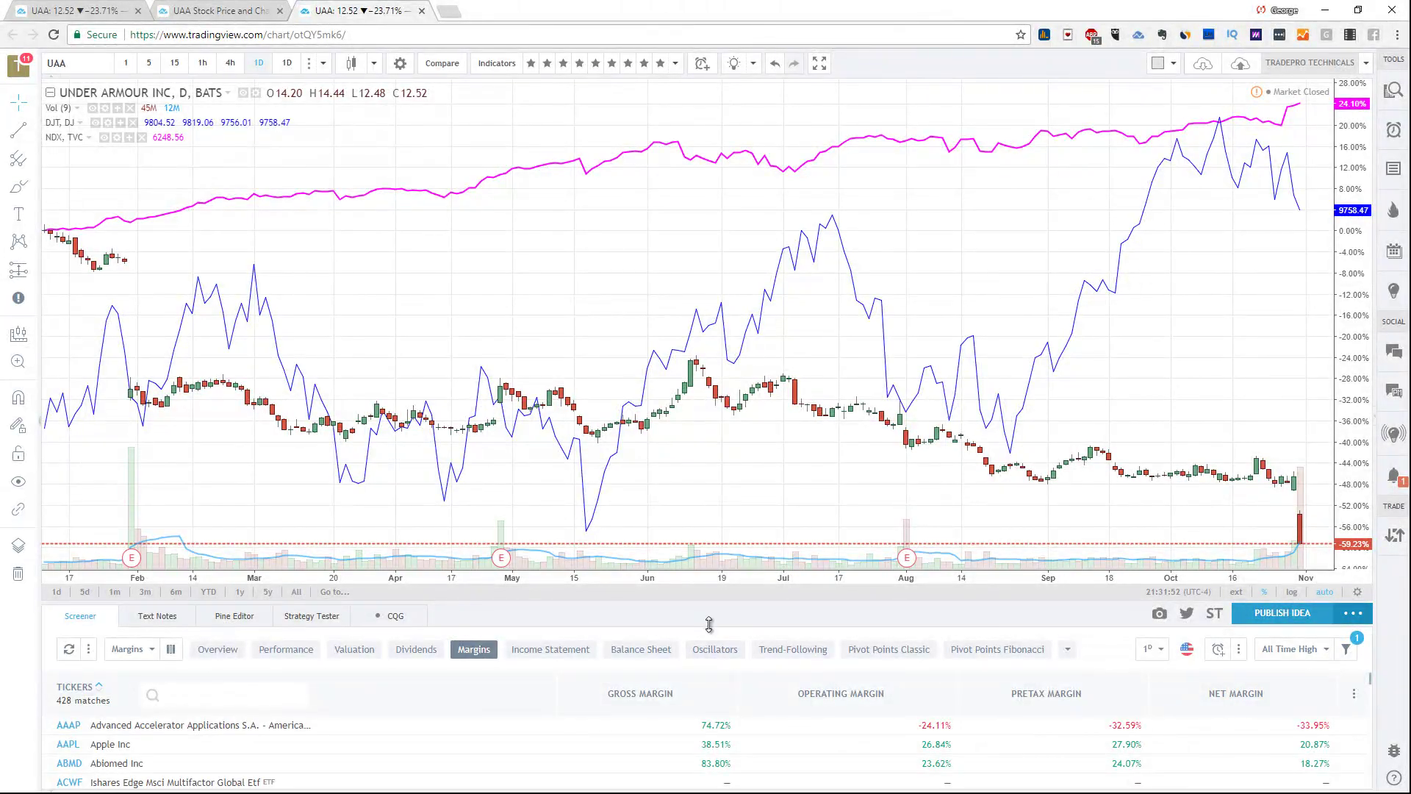
# Enlarge the screener, switch to the Overbought preset (620 matches), and show Performance figures.
pyautogui.moveTo(709, 624); pyautogui.dragTo(709, 345)
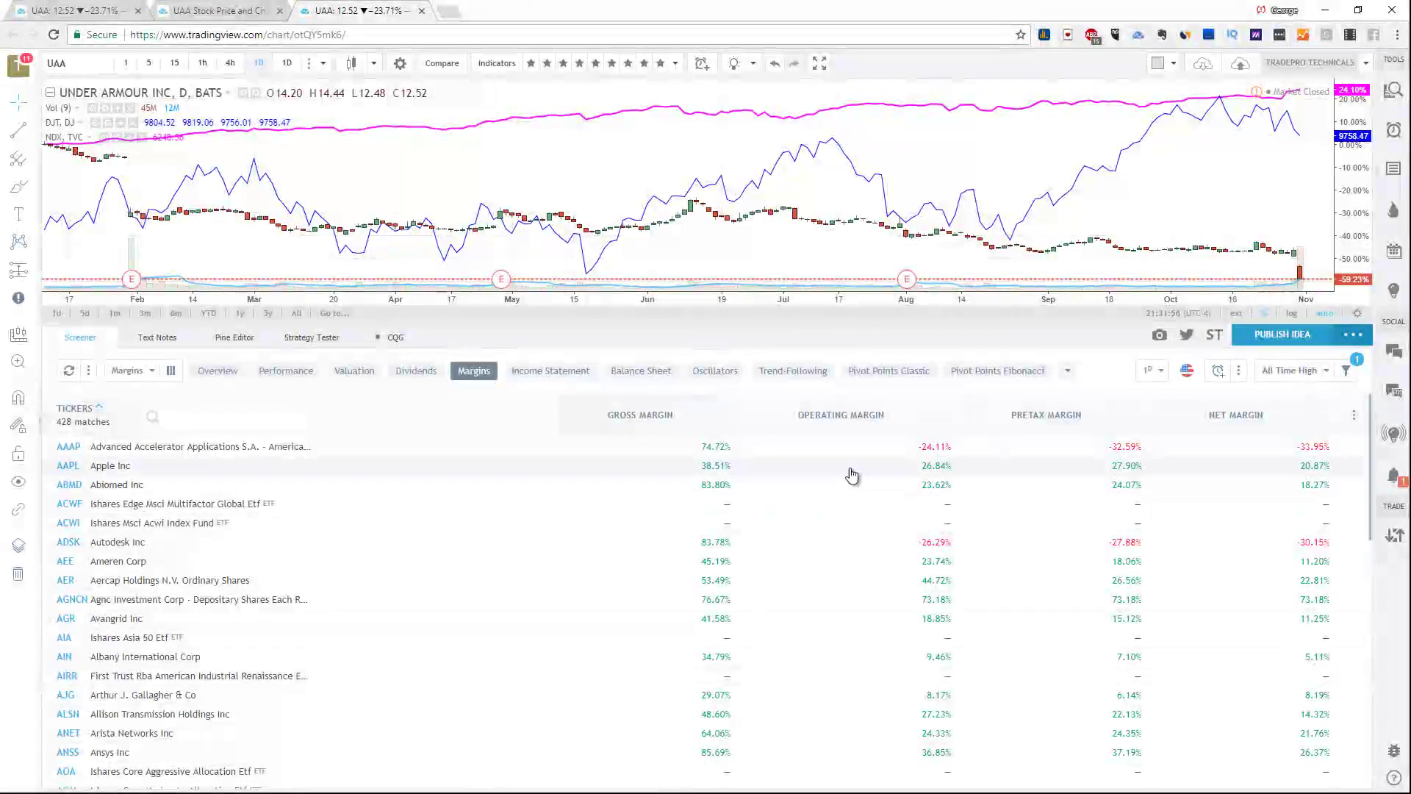
pyautogui.click(1346, 371)
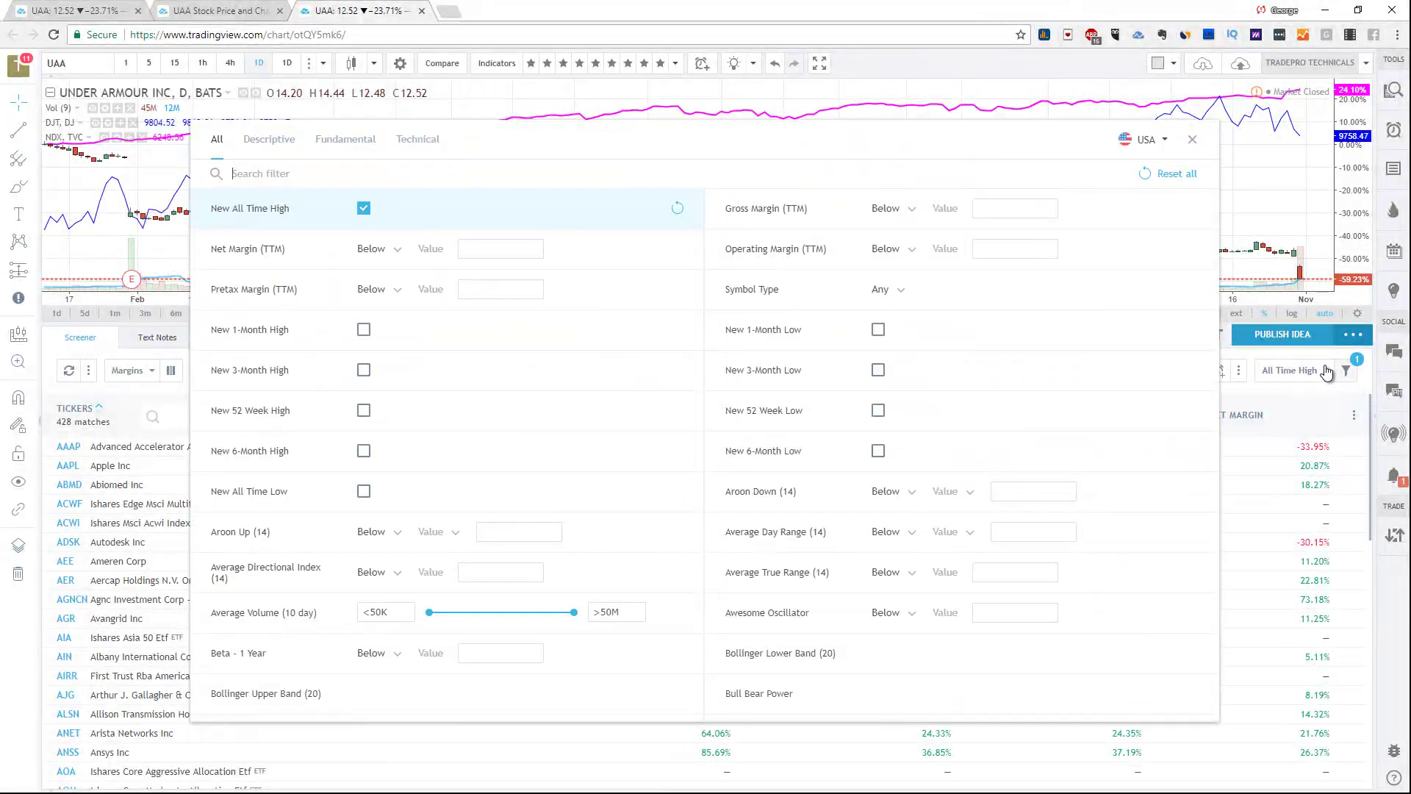
pyautogui.click(1278, 371)
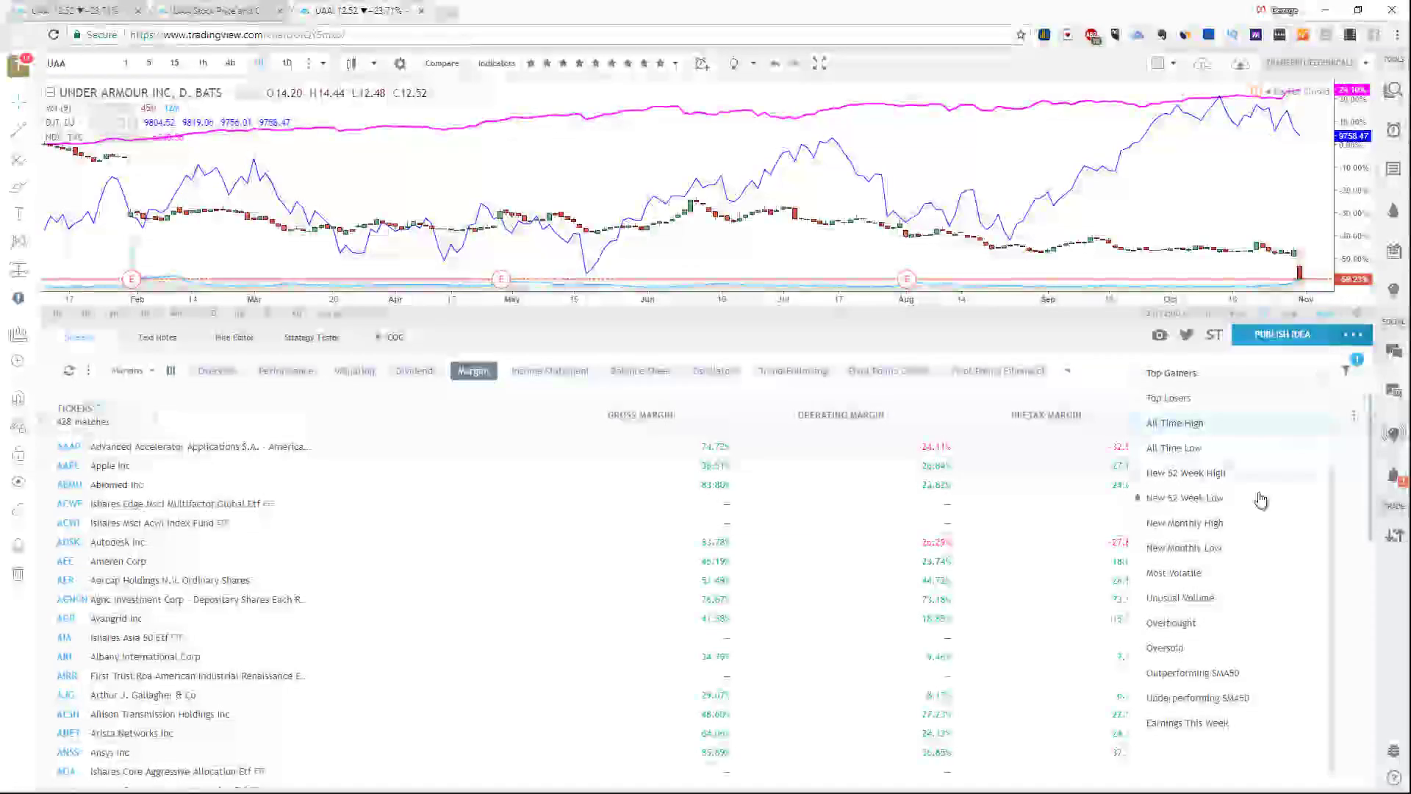
pyautogui.scroll(1, 1237, 470)
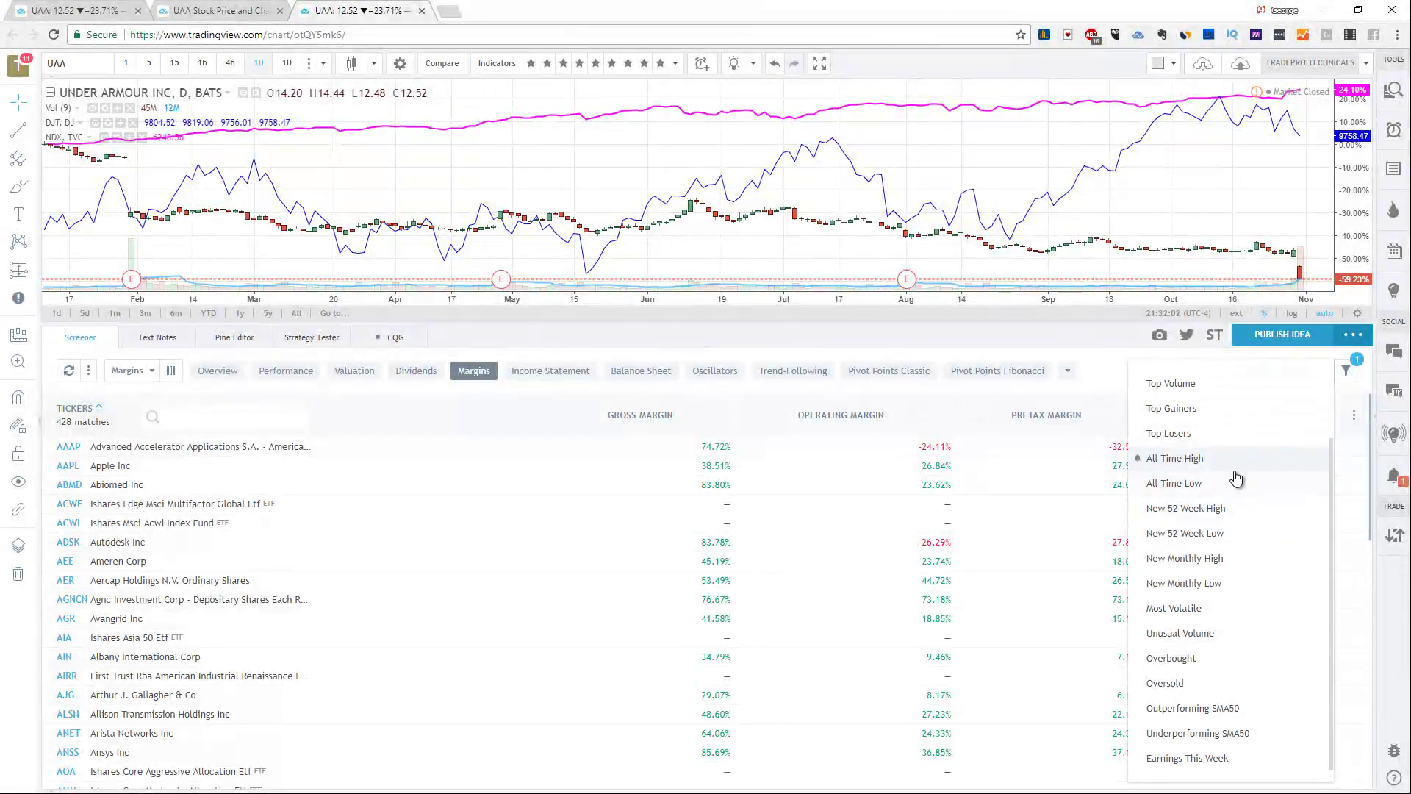
pyautogui.click(1199, 667)
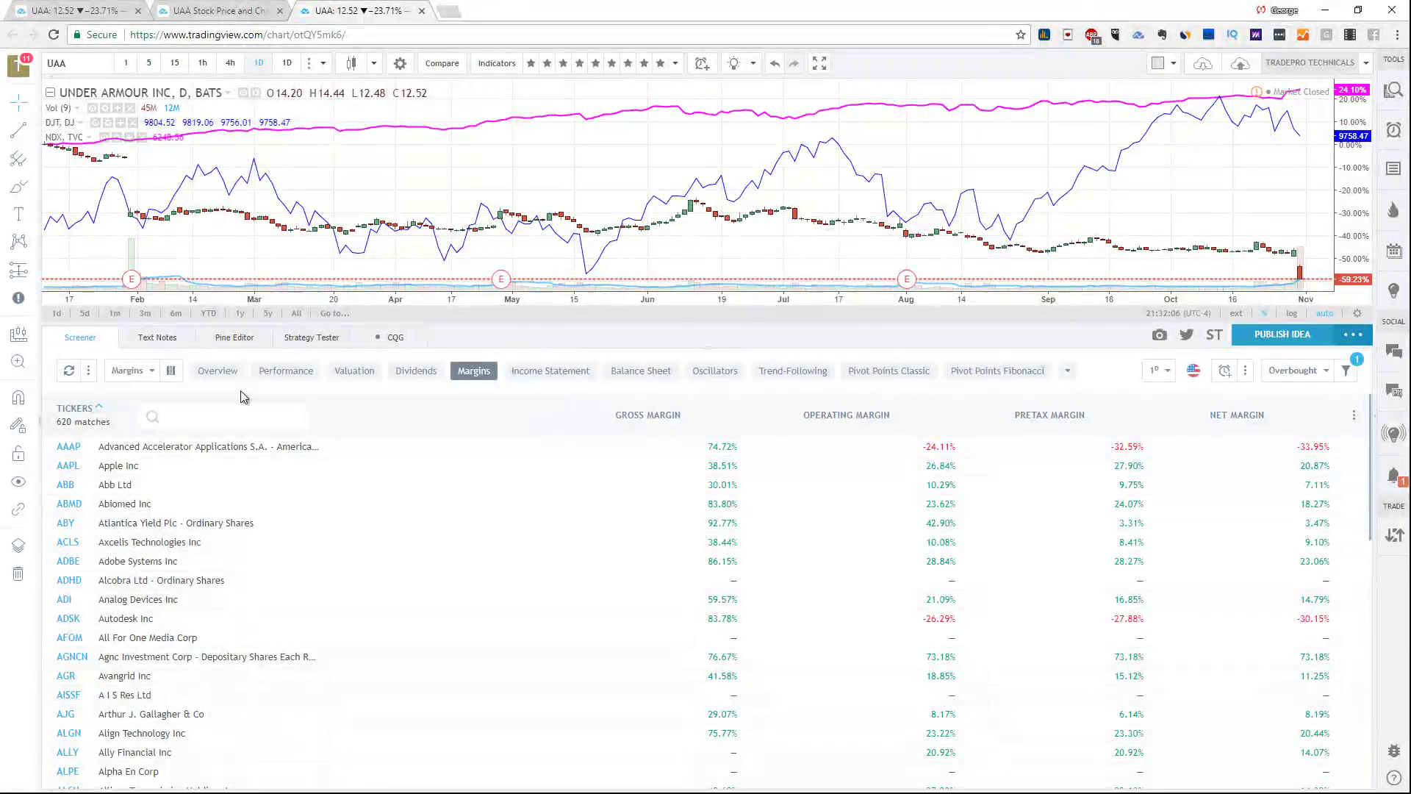
pyautogui.click(286, 370)
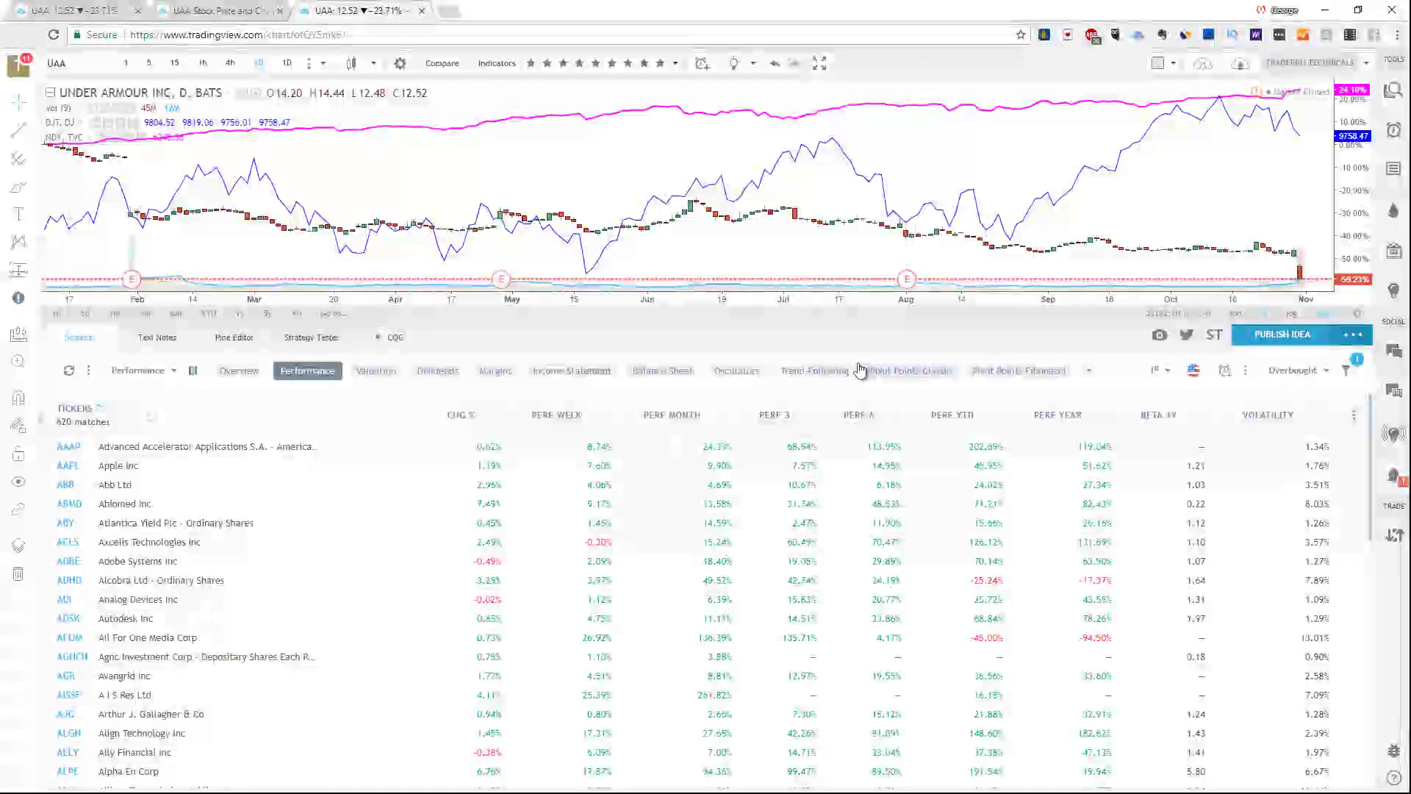
# Show trend-following columns with BB UP and BB LOW added, and switch to the Top Losers preset.
pyautogui.click(823, 370)
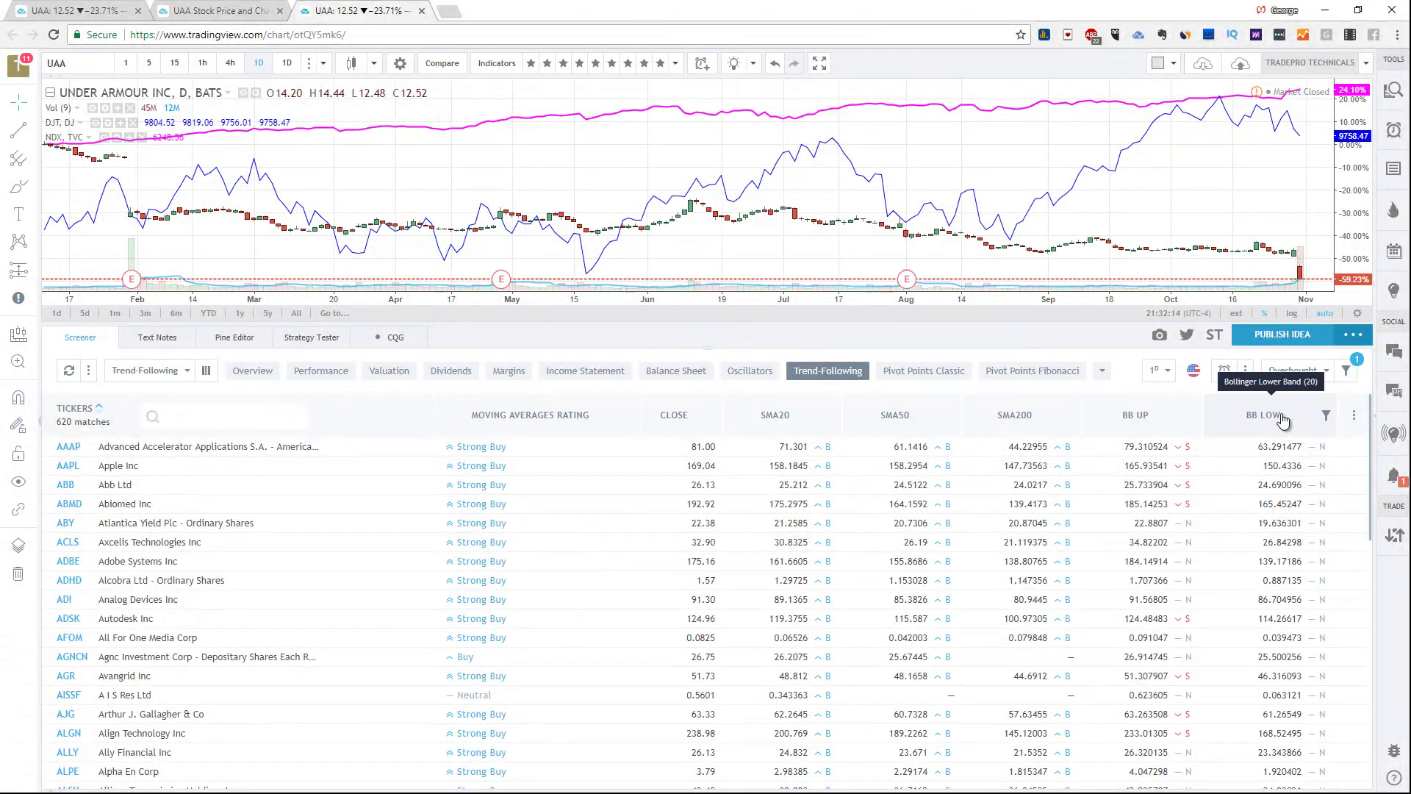
pyautogui.click(1354, 415)
pyautogui.scroll(-10, 1271, 687)
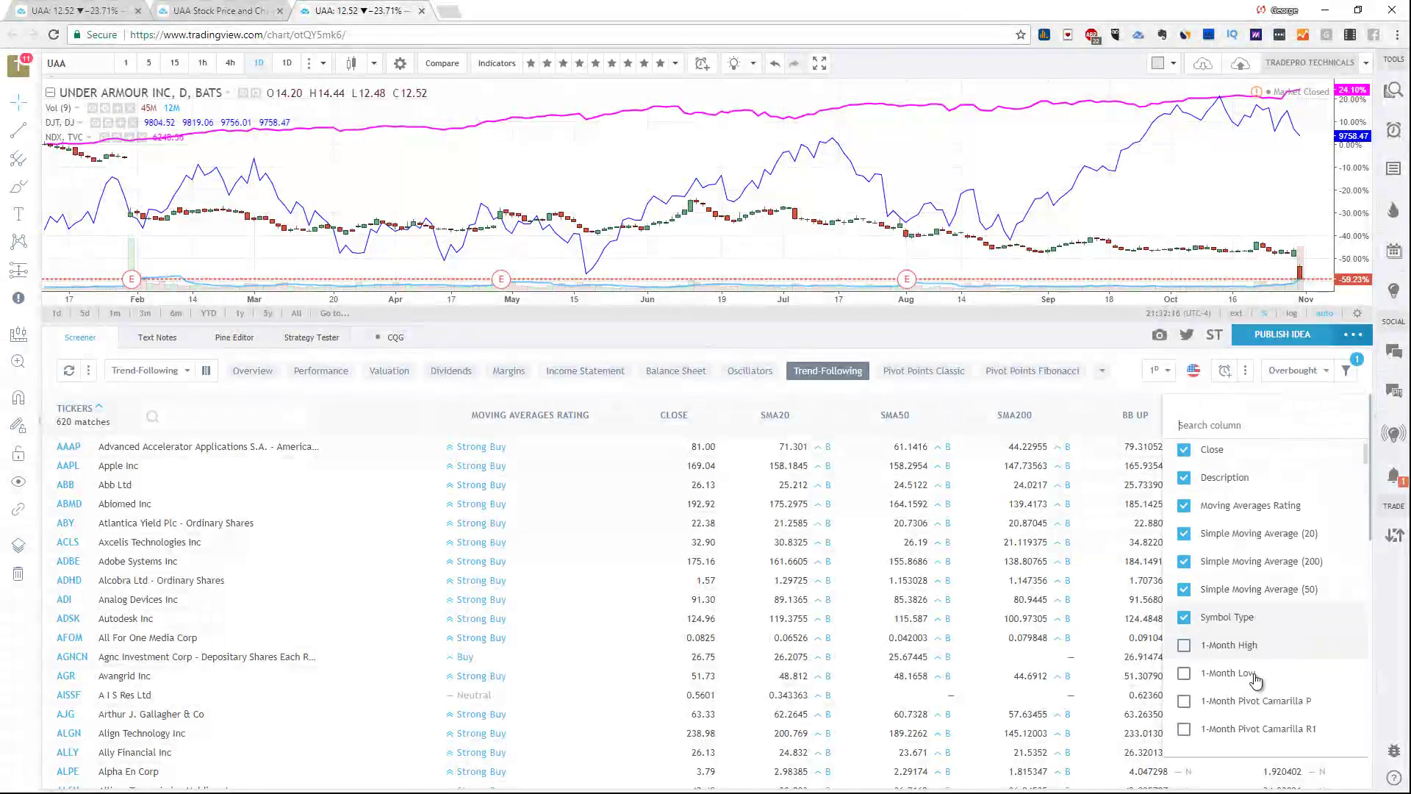
pyautogui.scroll(-10, 1271, 687)
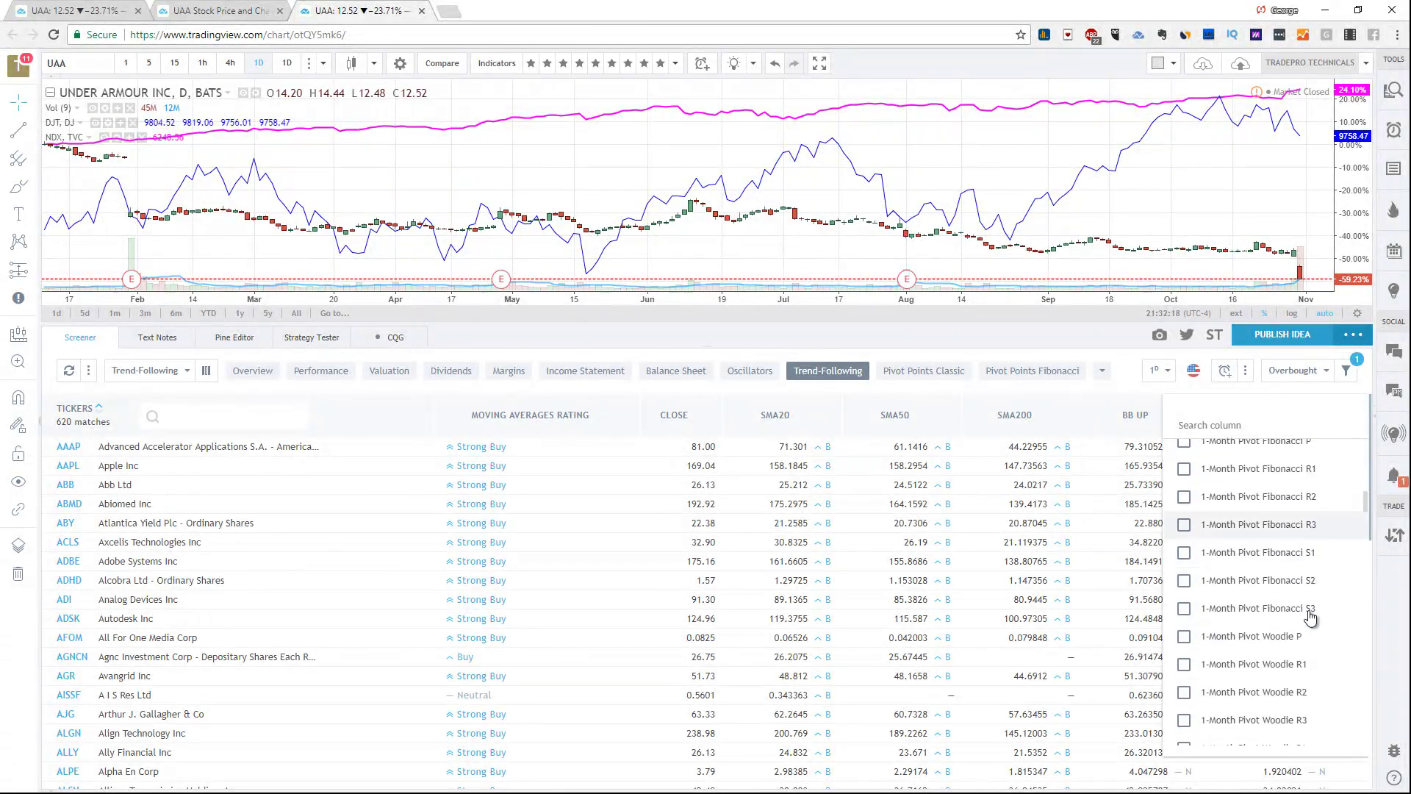
pyautogui.scroll(-10, 1316, 654)
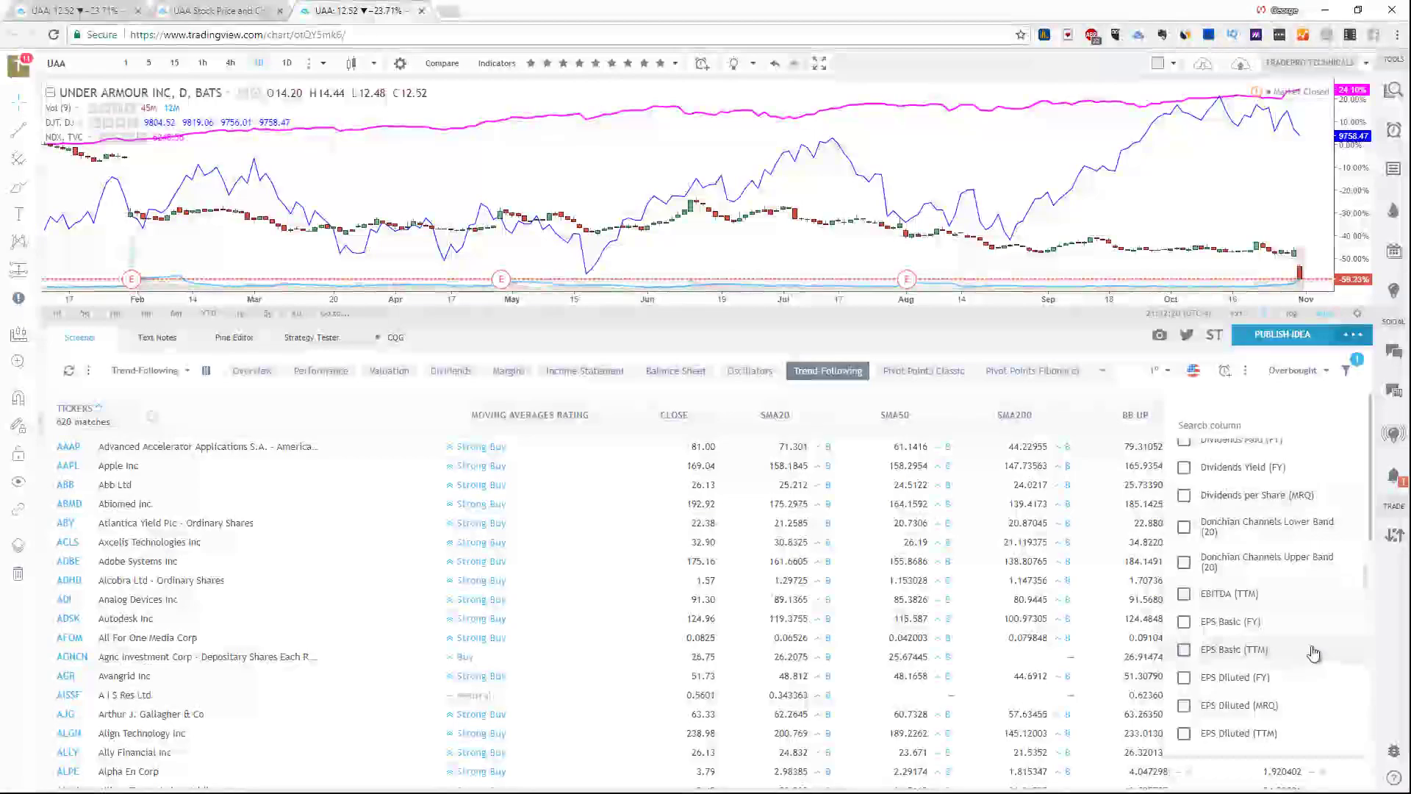
pyautogui.scroll(-5, 1308, 677)
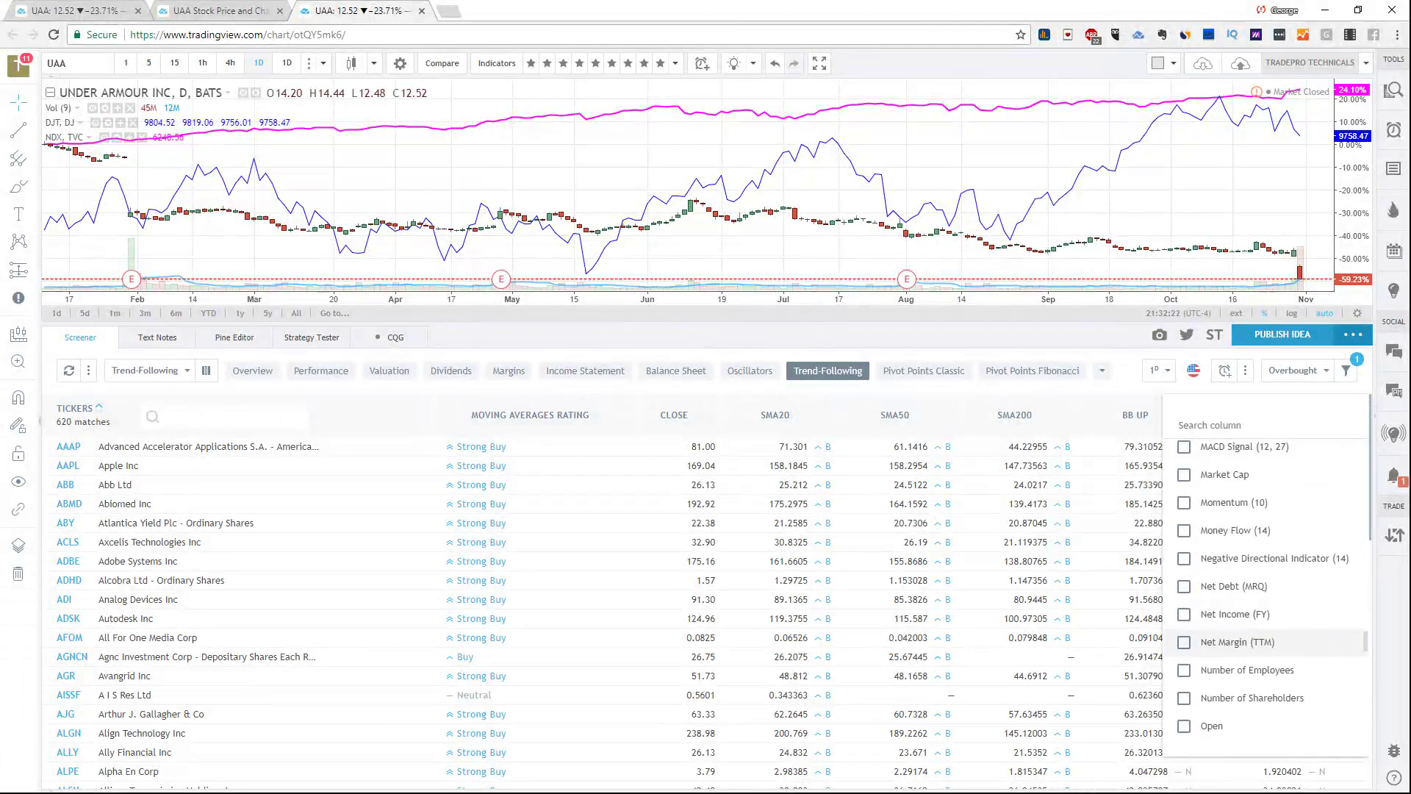
pyautogui.scroll(-3, 838, 673)
pyautogui.click(1175, 410)
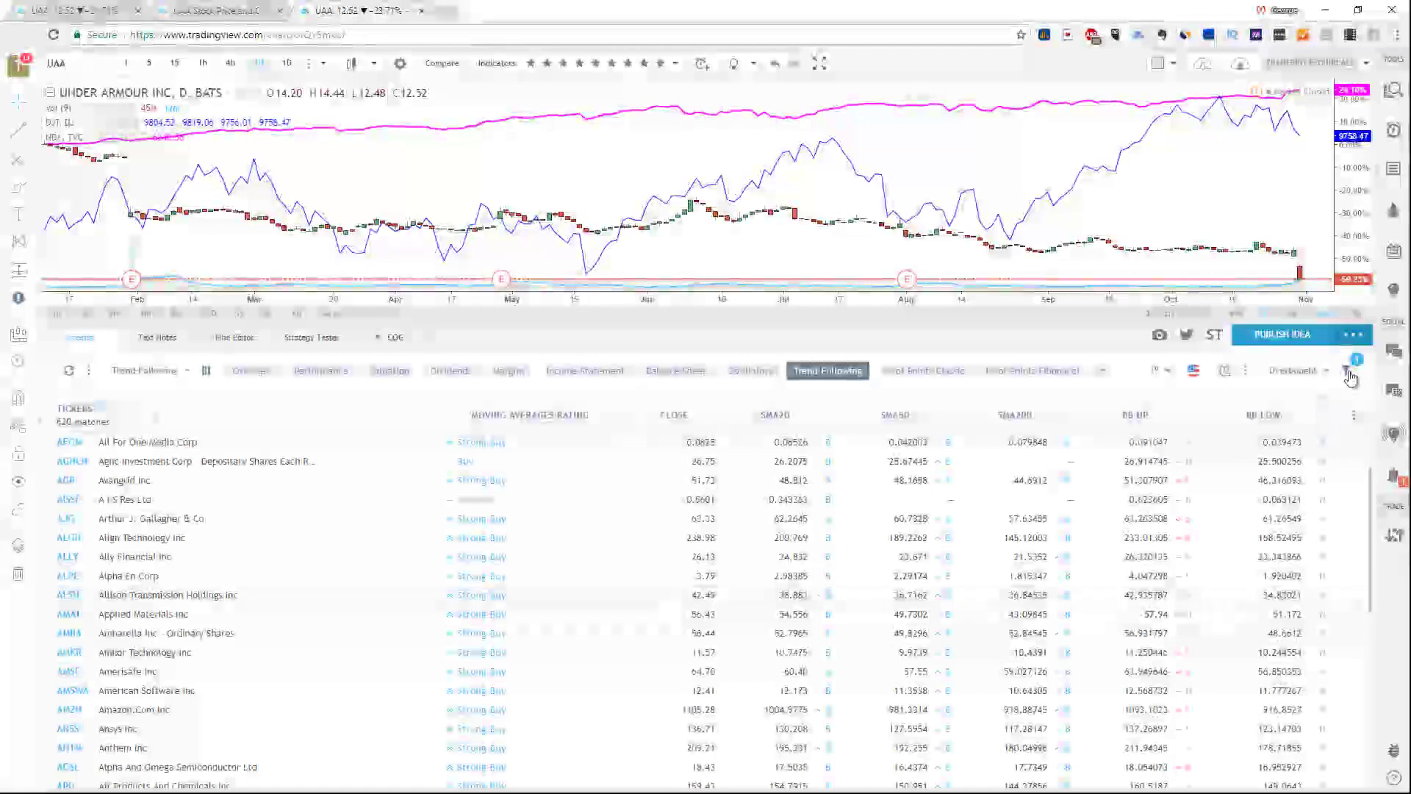
pyautogui.click(1348, 372)
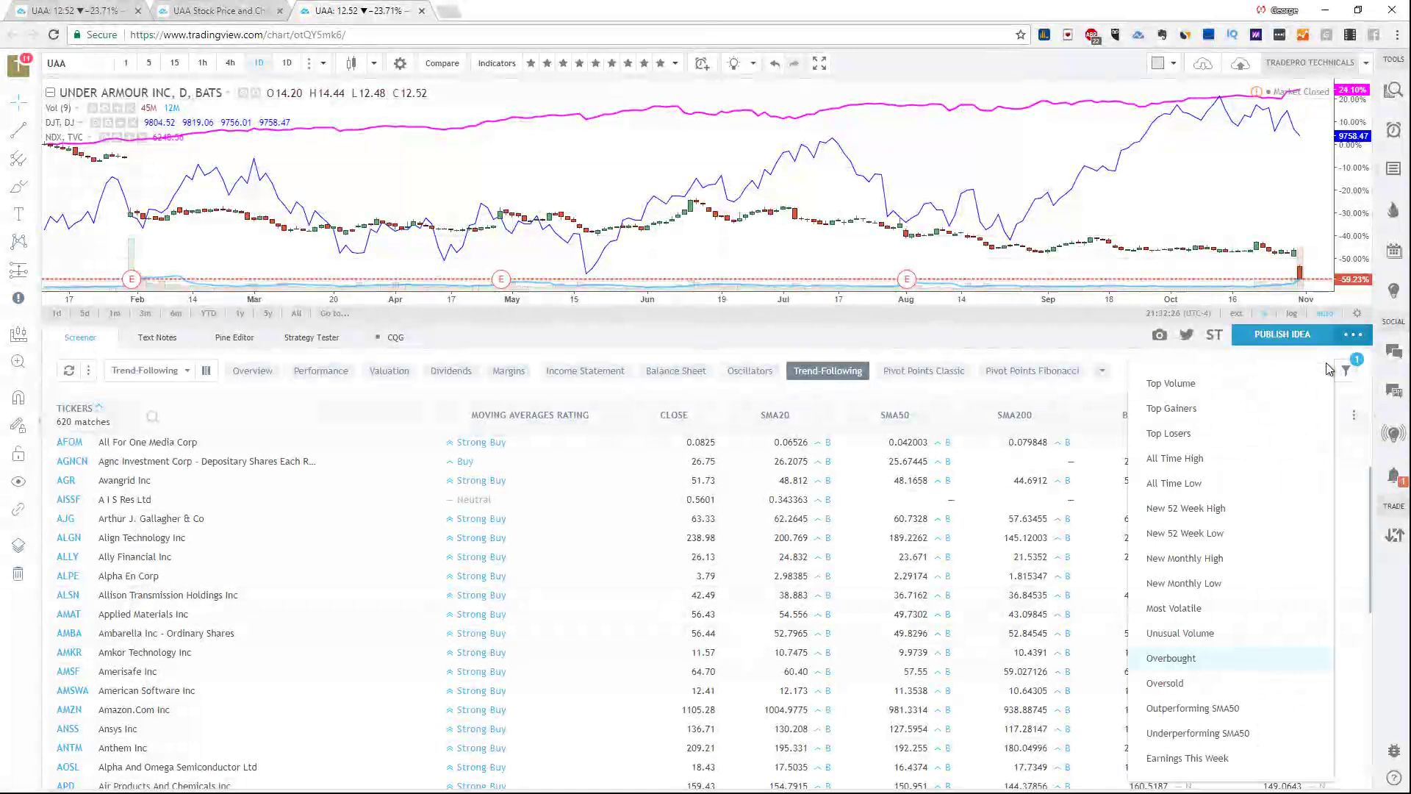
pyautogui.click(1211, 439)
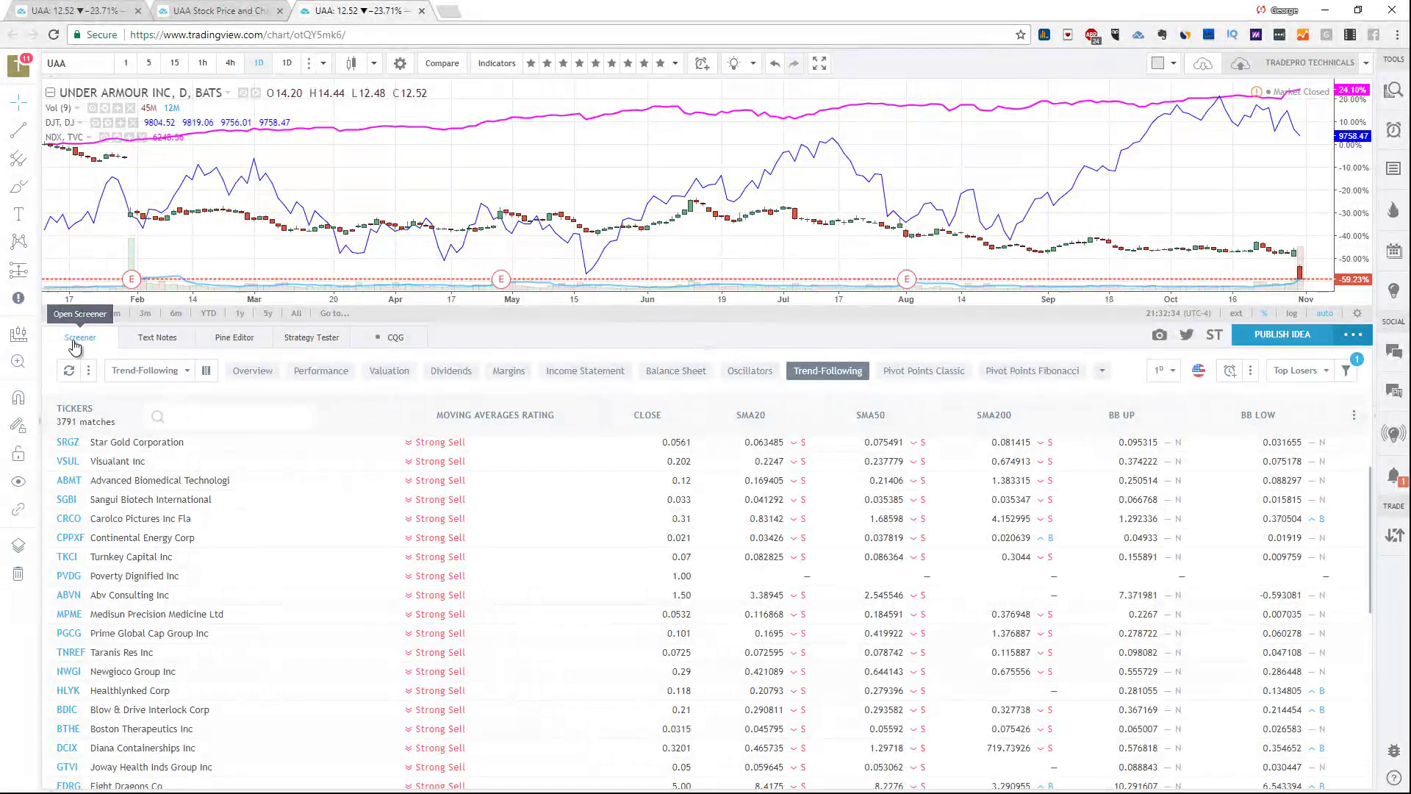
# Collapse the screener, open the watchlist panel, and start a new list named 'TPA HOT STOCKS'.
pyautogui.rightClick(74, 344)
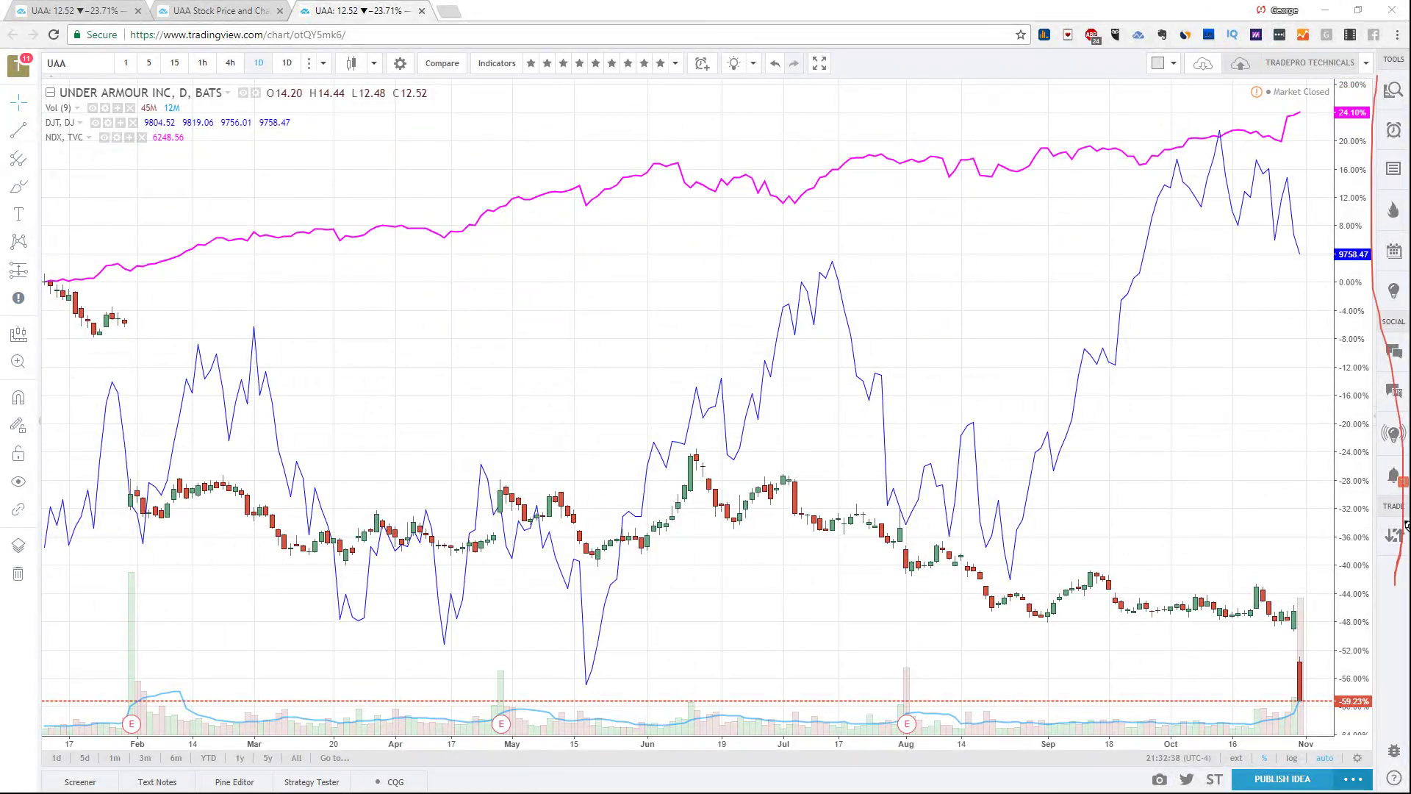
pyautogui.click(1393, 91)
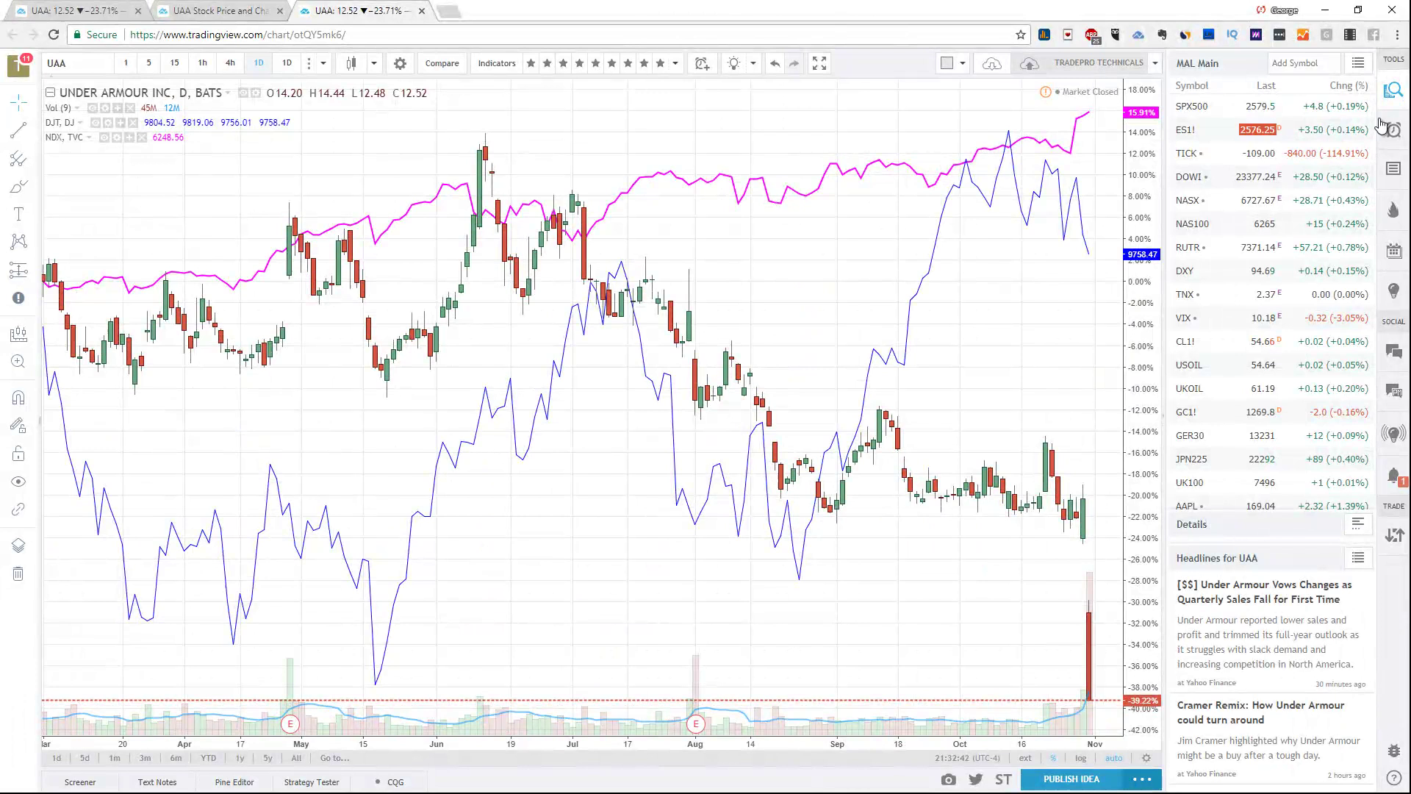
pyautogui.scroll(-2, 1298, 479)
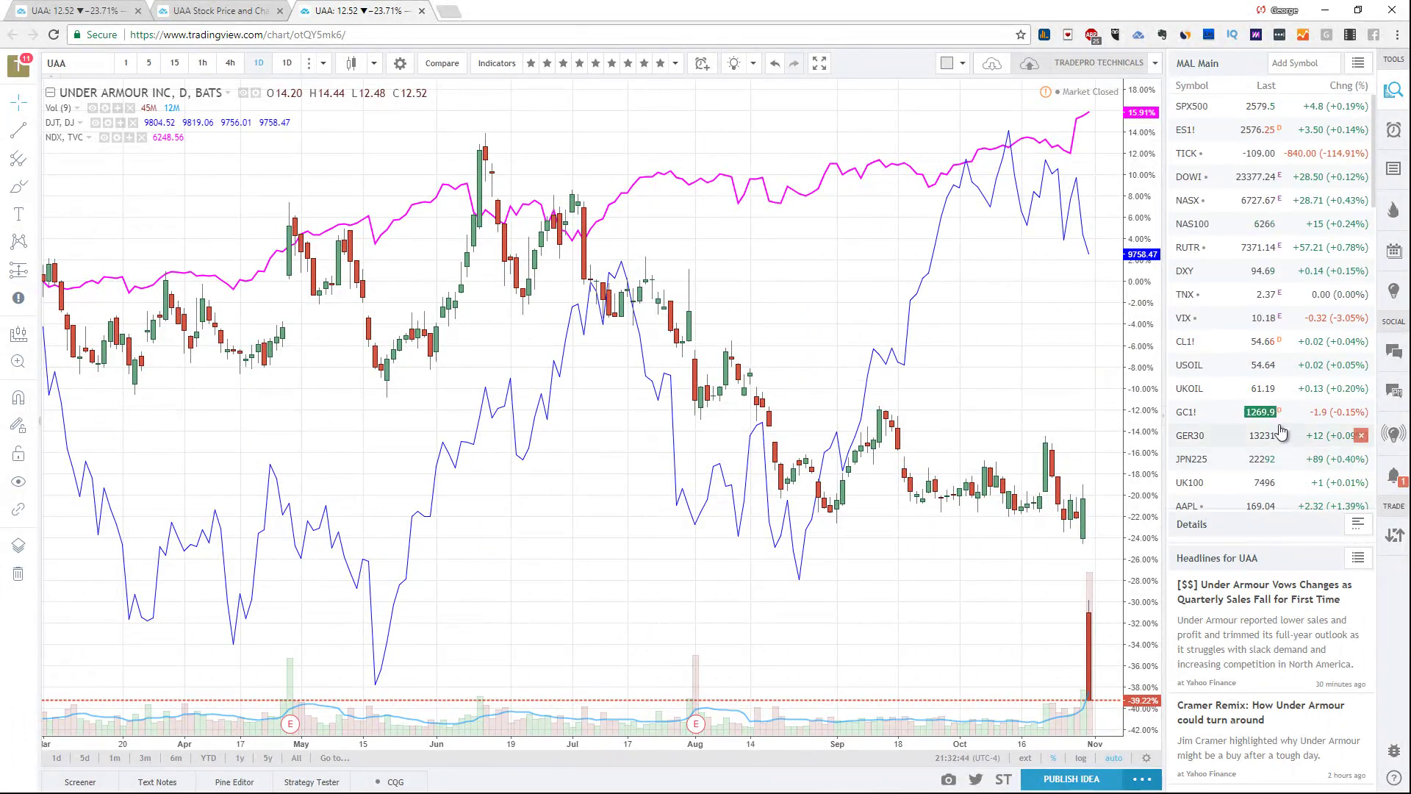
pyautogui.scroll(2, 1315, 294)
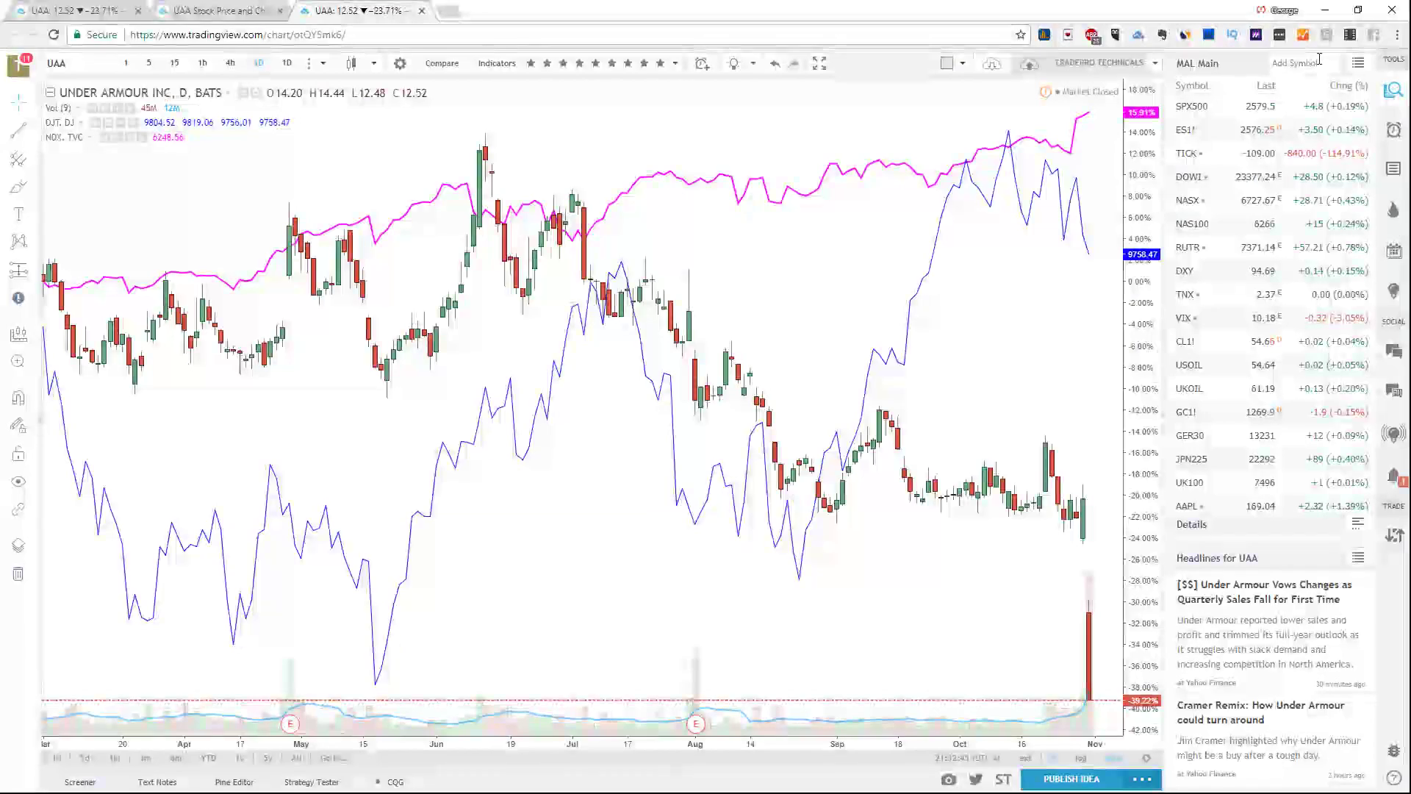
pyautogui.click(1355, 67)
pyautogui.click(1342, 88)
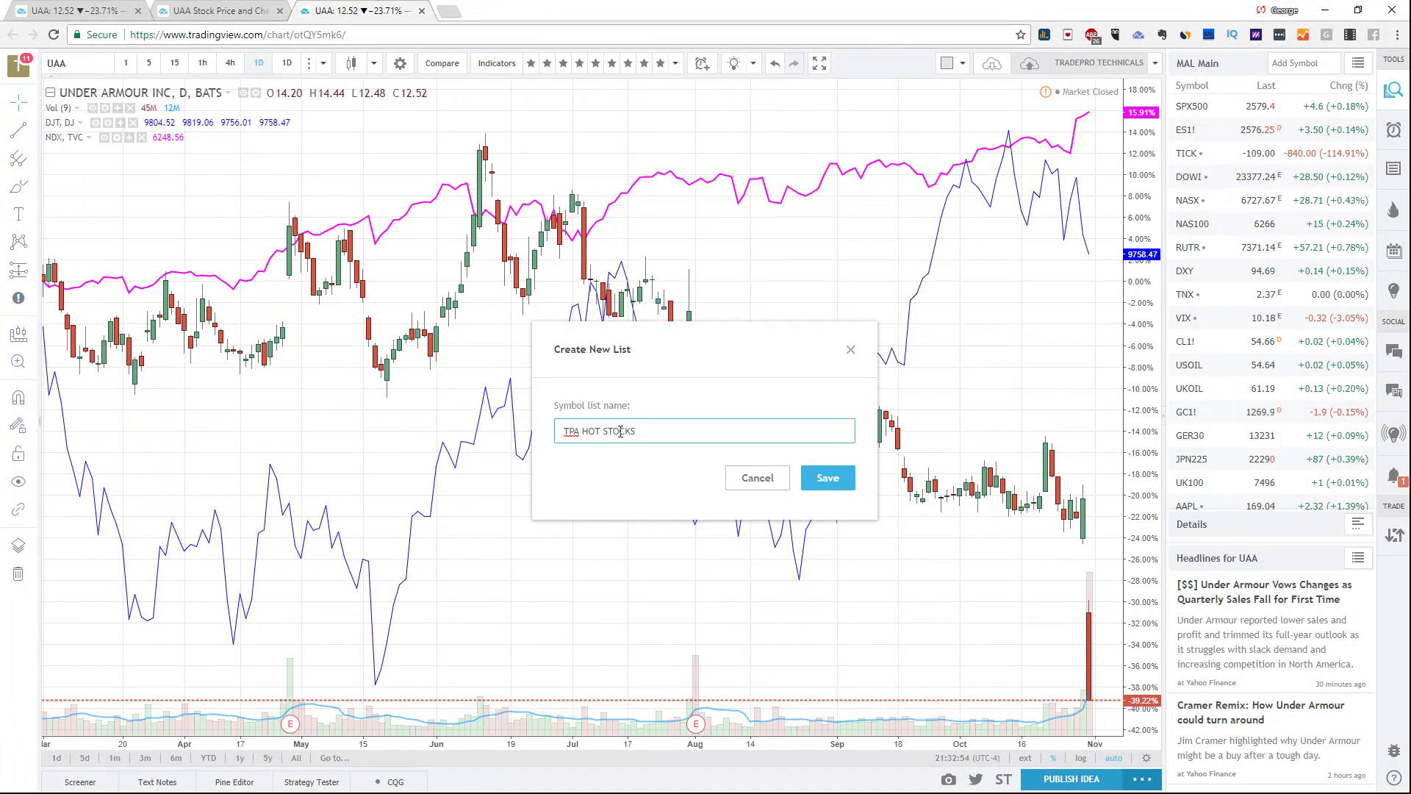
# Save the TPA HOT STOCKS list and add AAPL, MSFT and GOOGL to it.
pyautogui.press('Return')
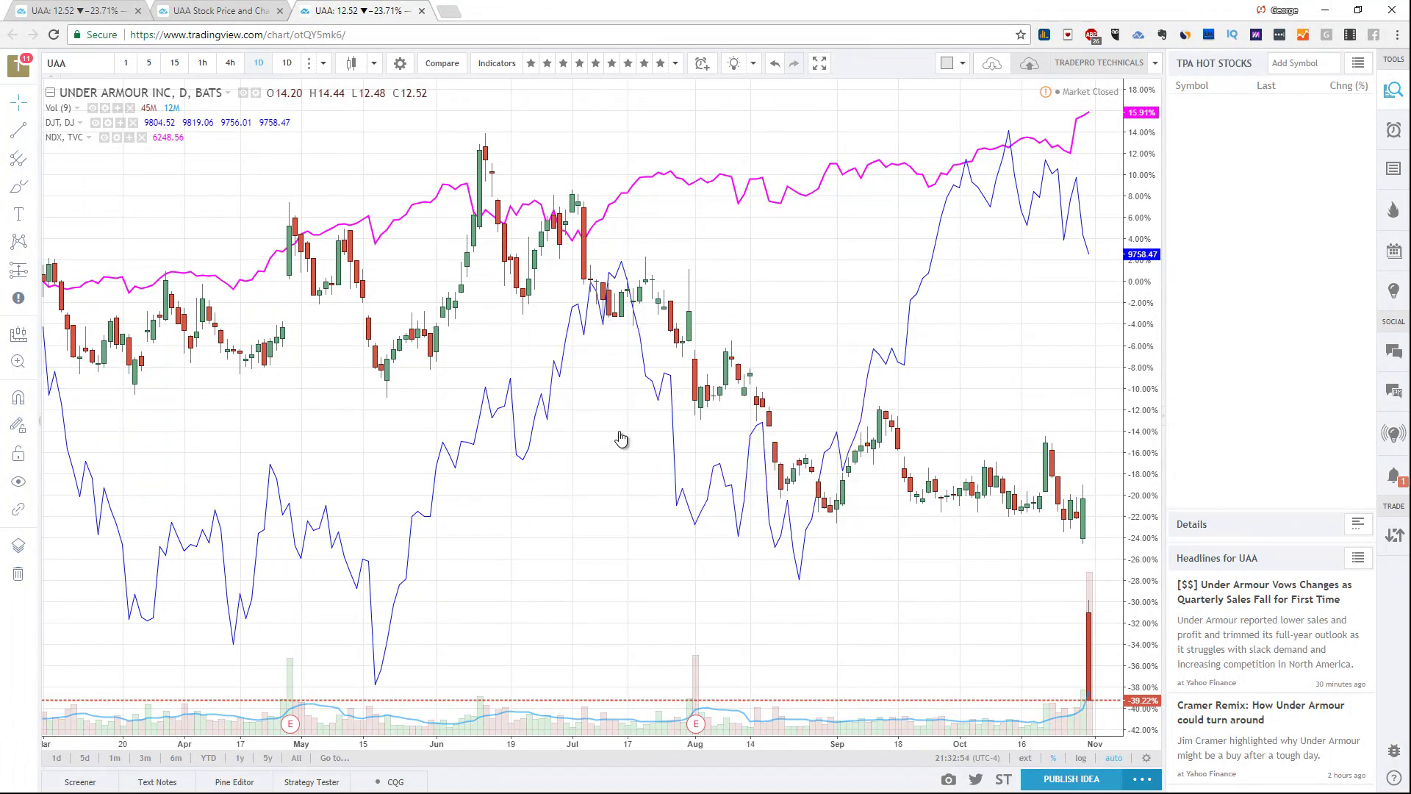
pyautogui.click(1291, 67)
pyautogui.write('AAPL')
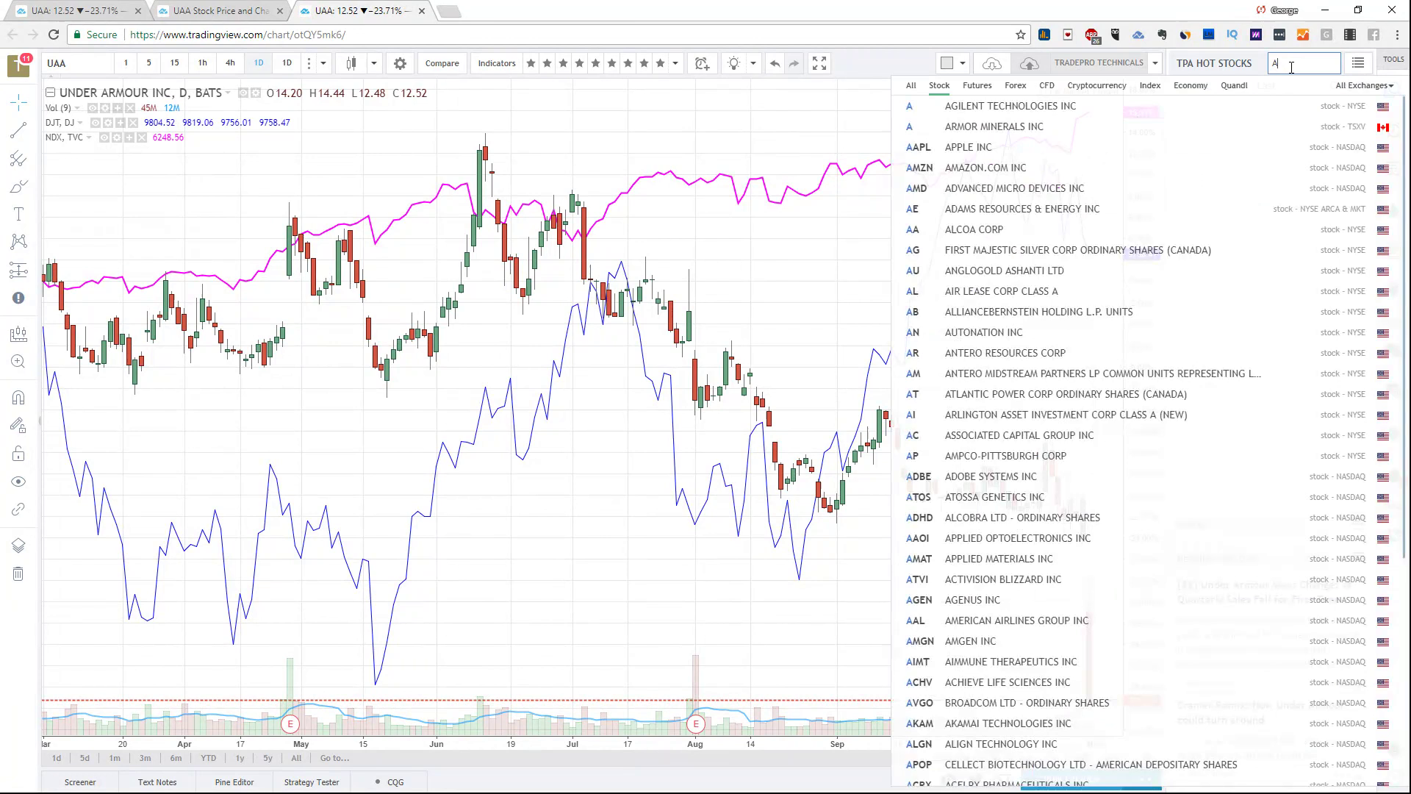
pyautogui.click(961, 150)
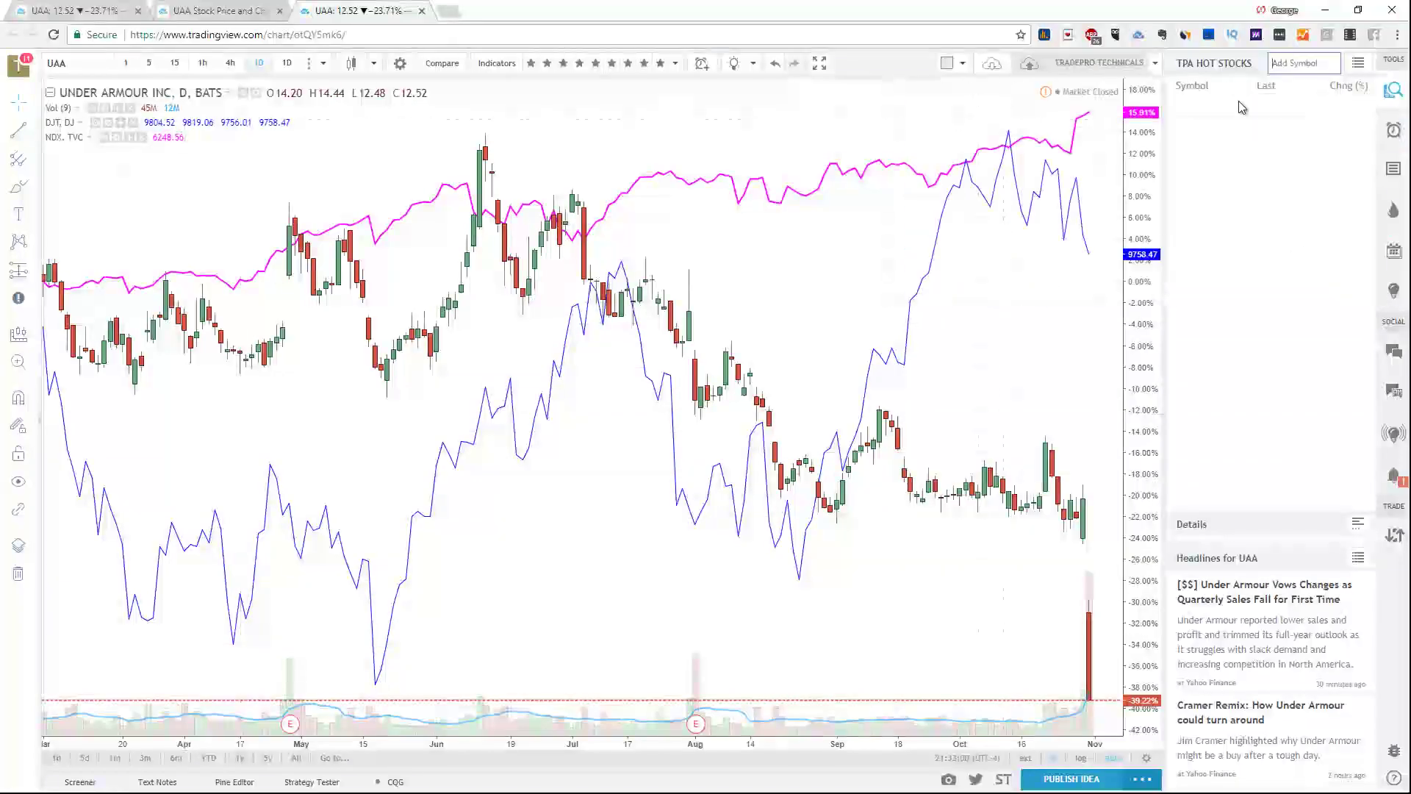
pyautogui.click(1298, 62)
pyautogui.write('MSFT')
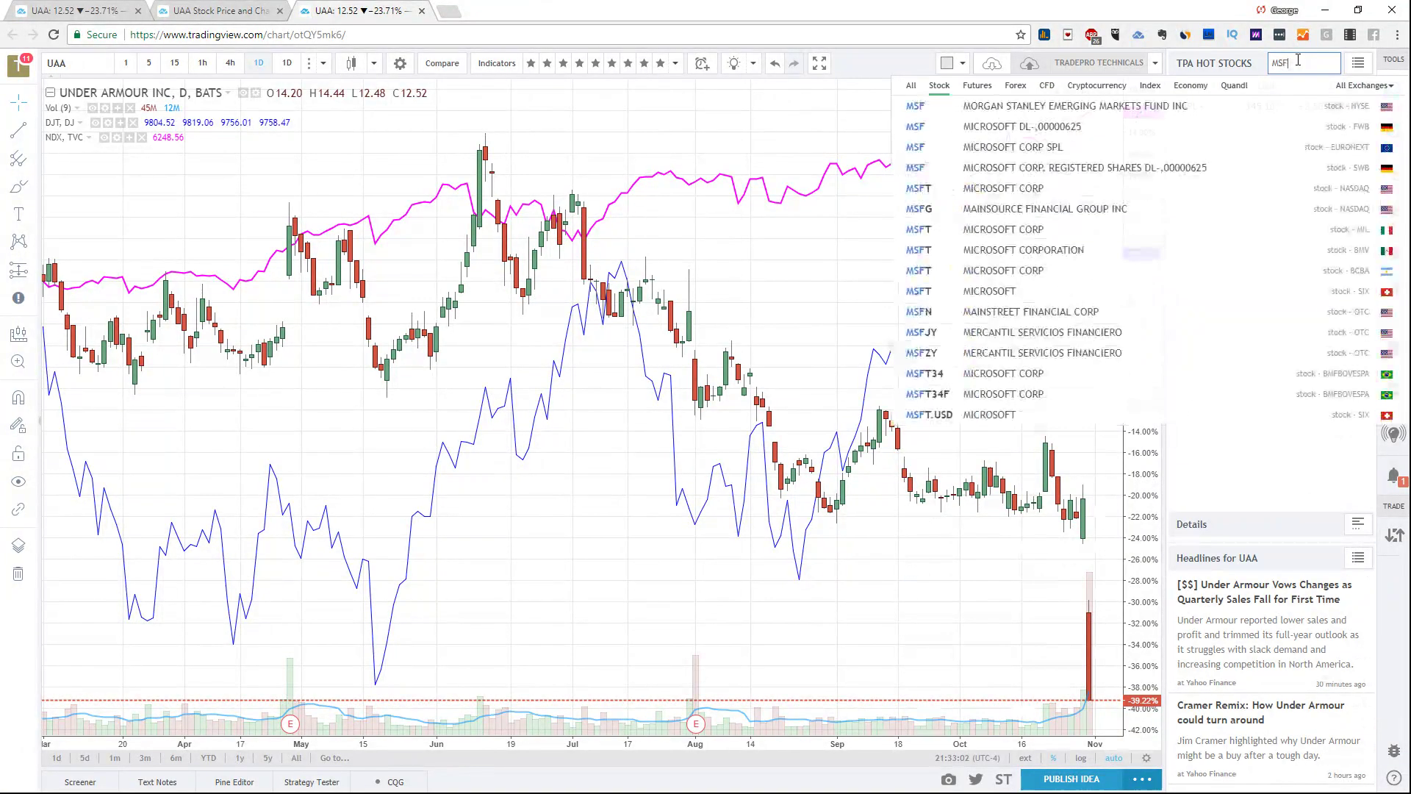
pyautogui.click(1037, 110)
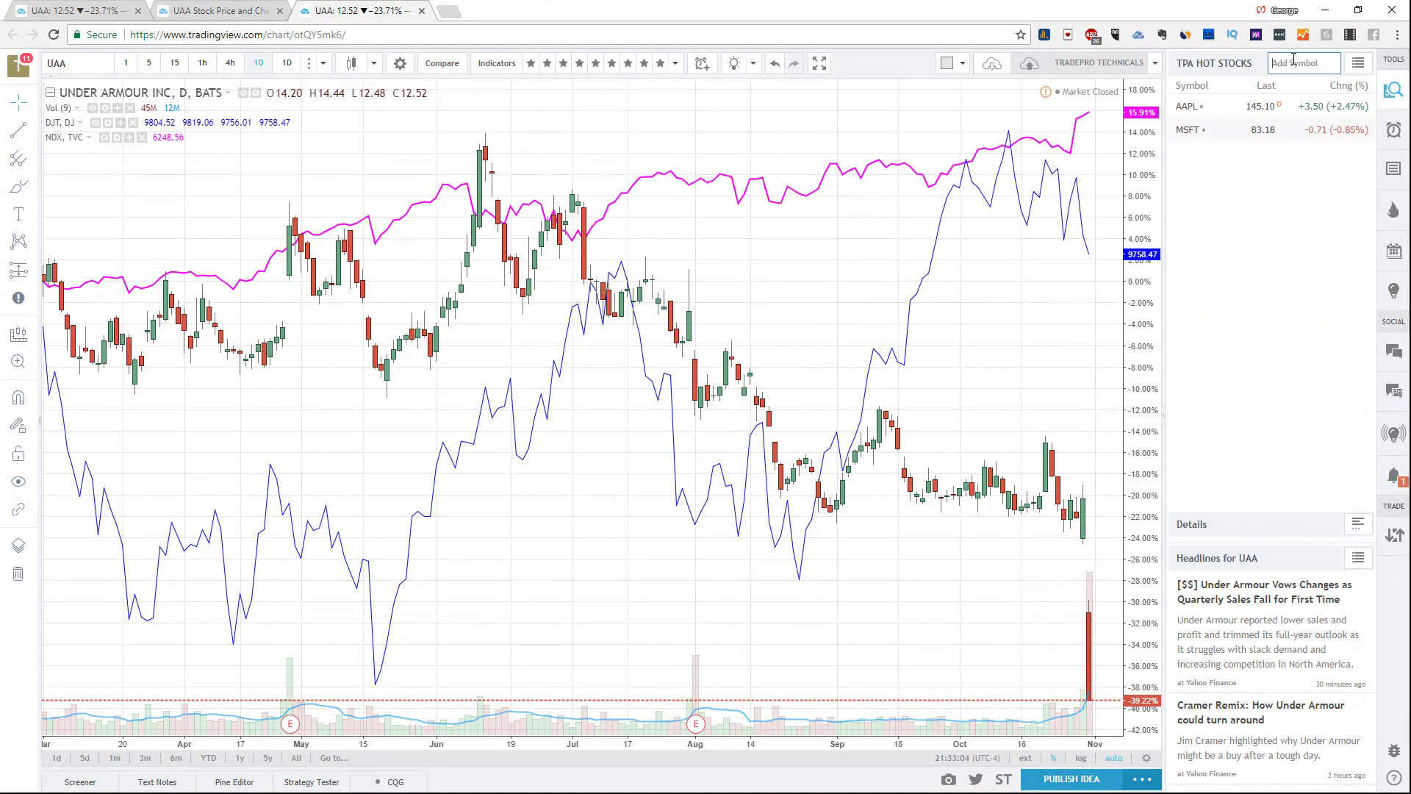
pyautogui.write('GOOGL')
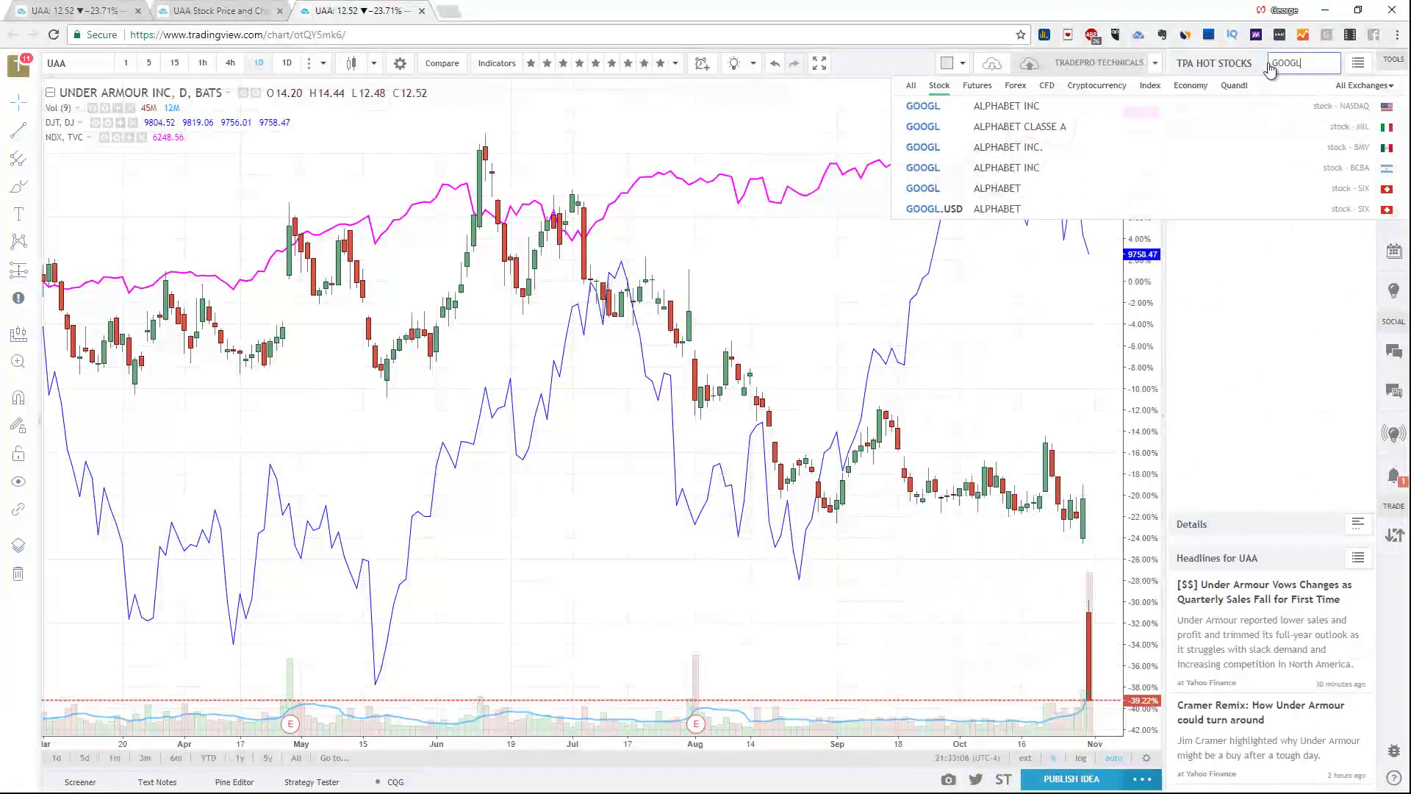
pyautogui.click(1004, 110)
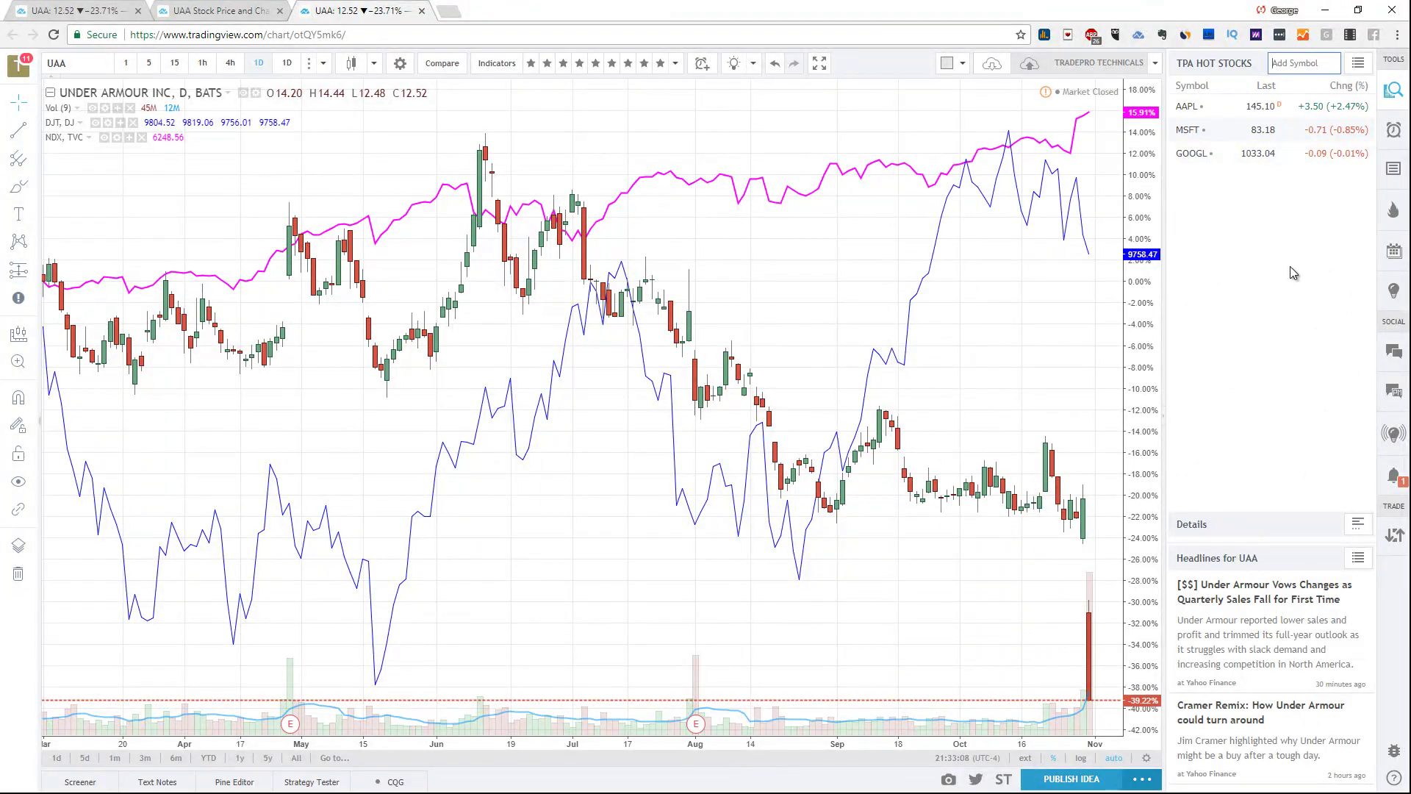
# Move GOOGL to the top of the watchlist and remove AAPL.
pyautogui.moveTo(1268, 158); pyautogui.dragTo(1260, 103)
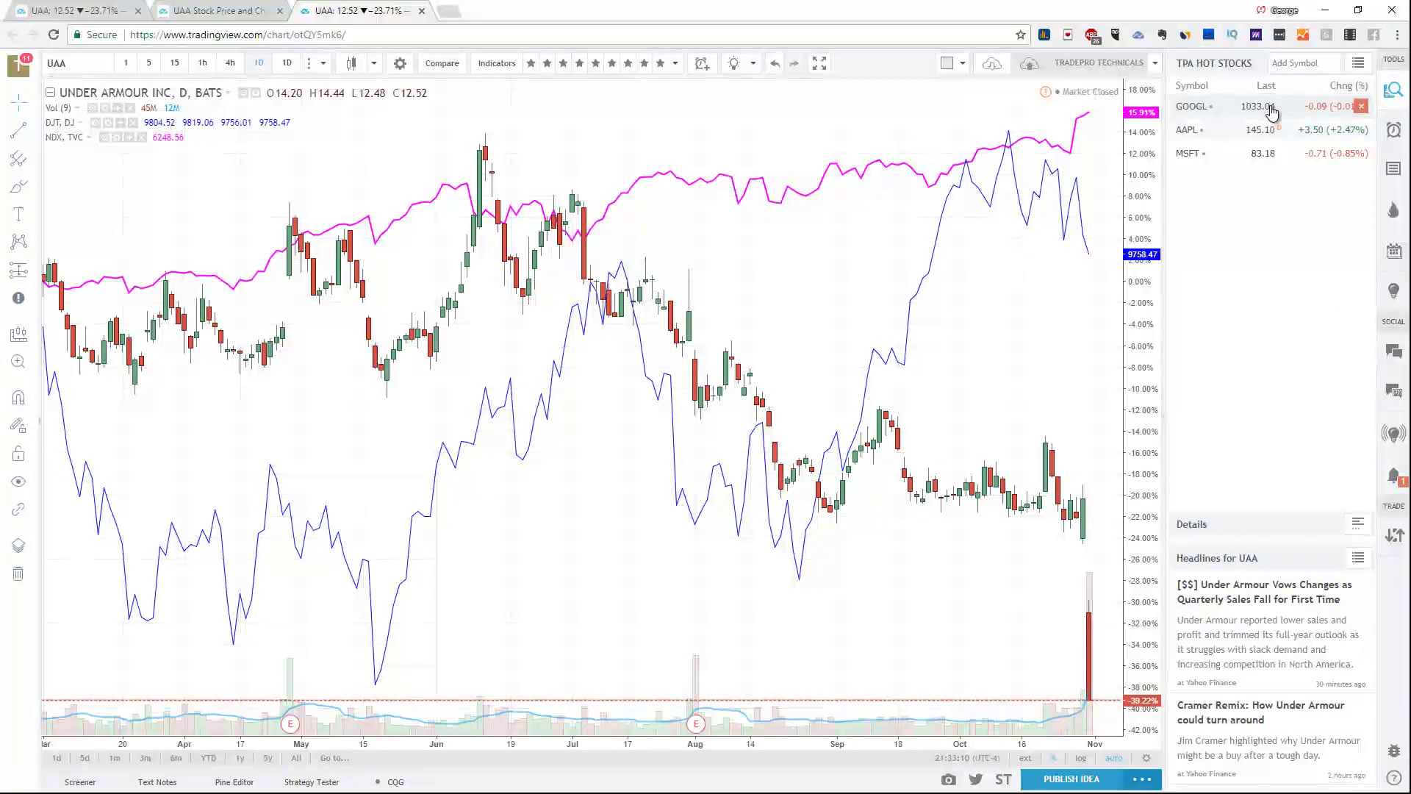
pyautogui.click(1360, 131)
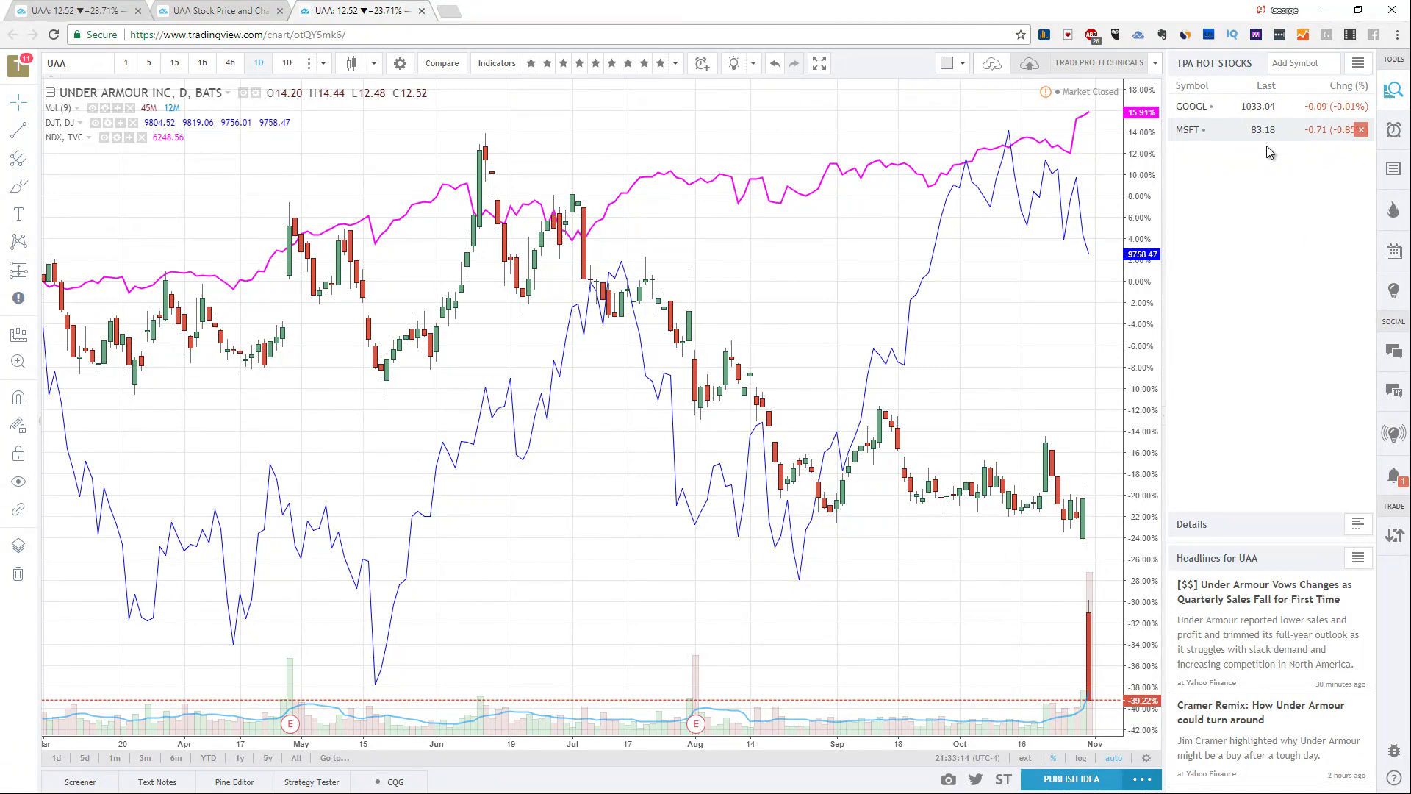
pyautogui.click(1357, 65)
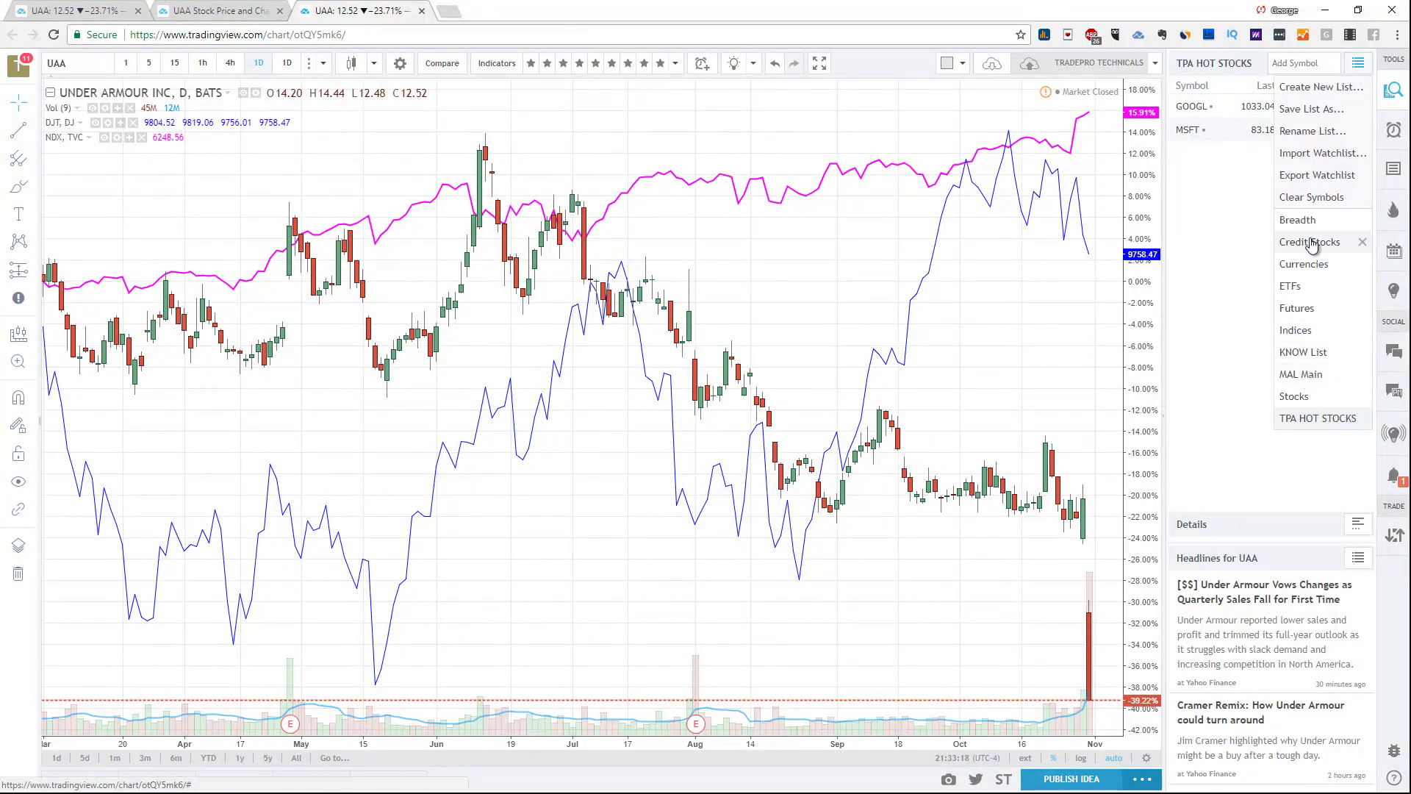
# Switch the watchlist to Credit Stocks and delete the TPA HOT STOCKS list, confirming with Yes.
pyautogui.rightClick(1311, 305)
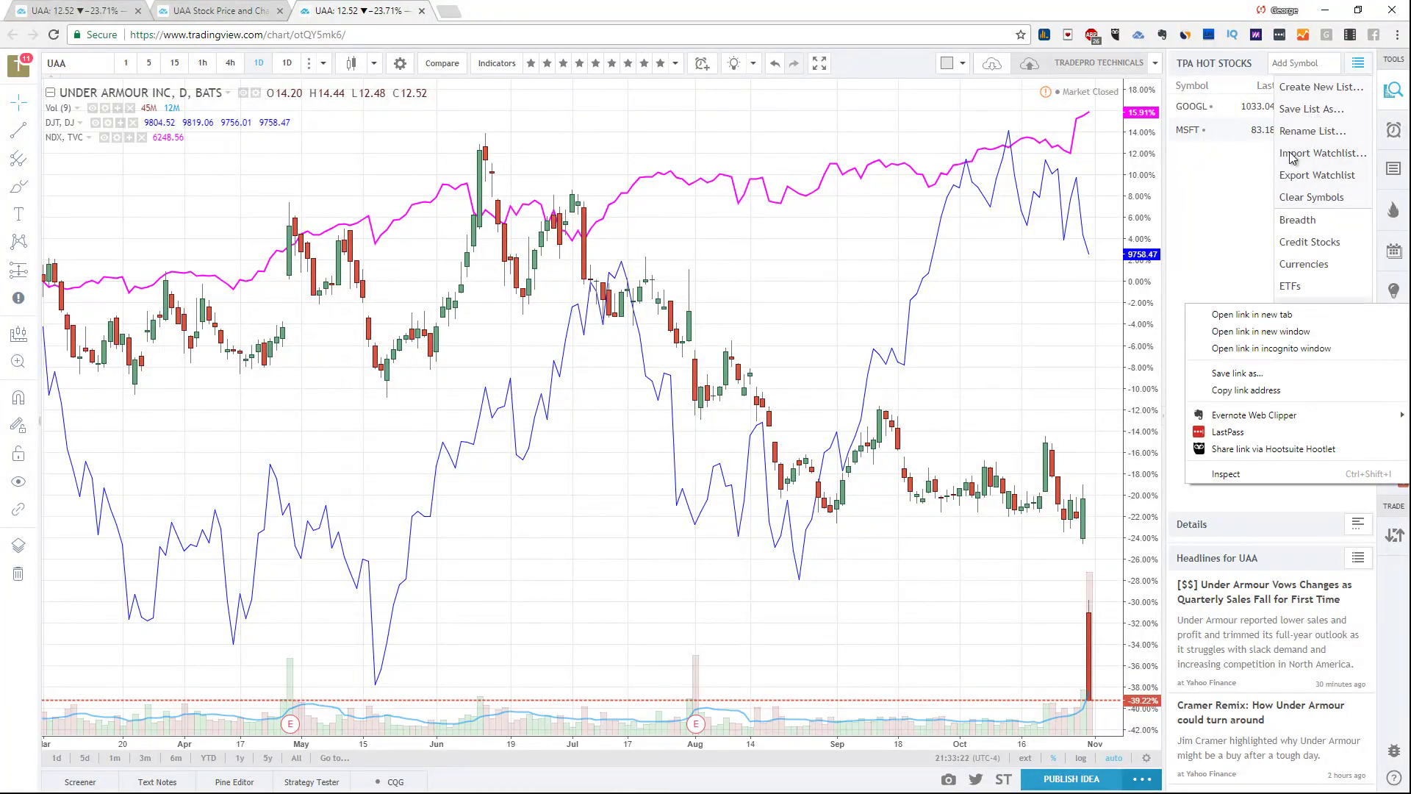
pyautogui.click(1249, 210)
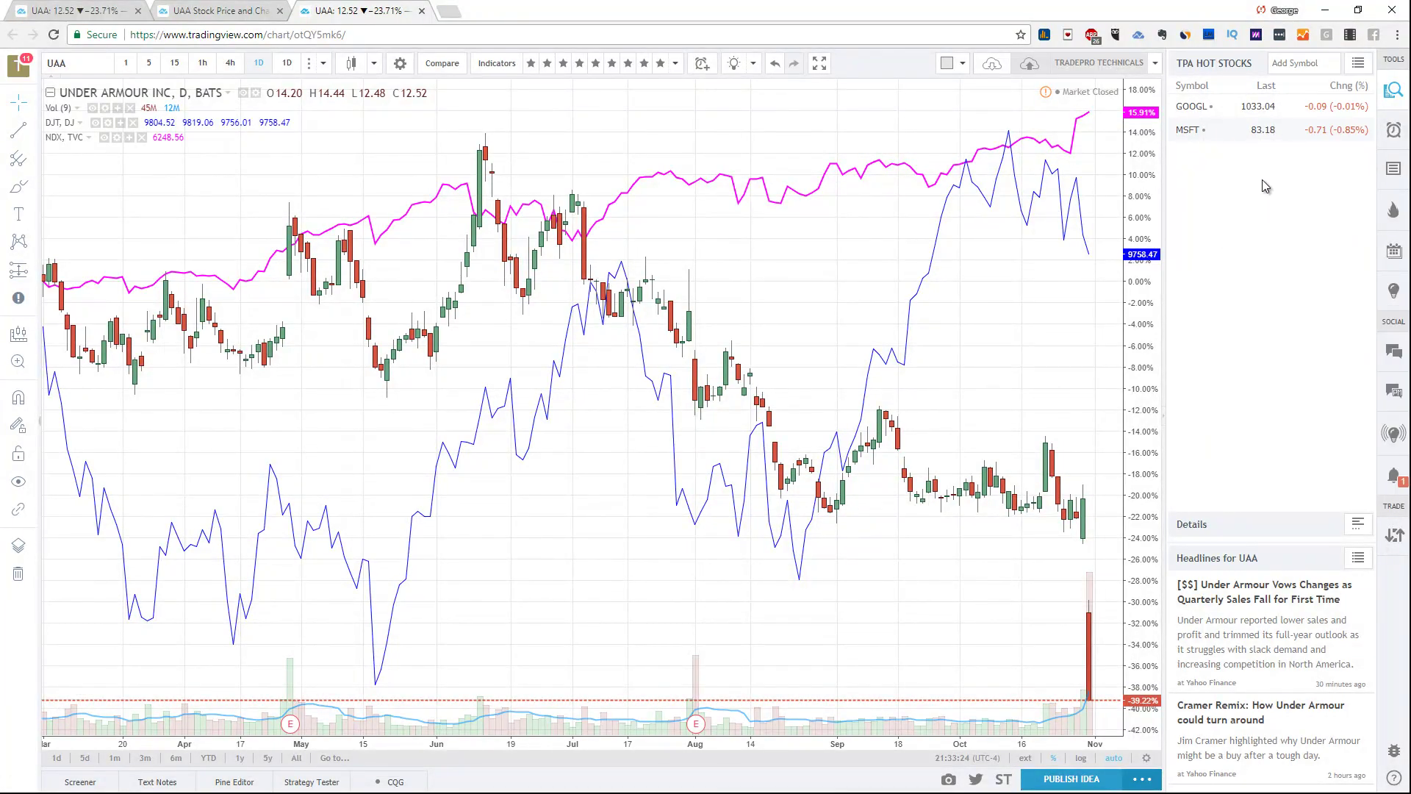
pyautogui.click(1323, 243)
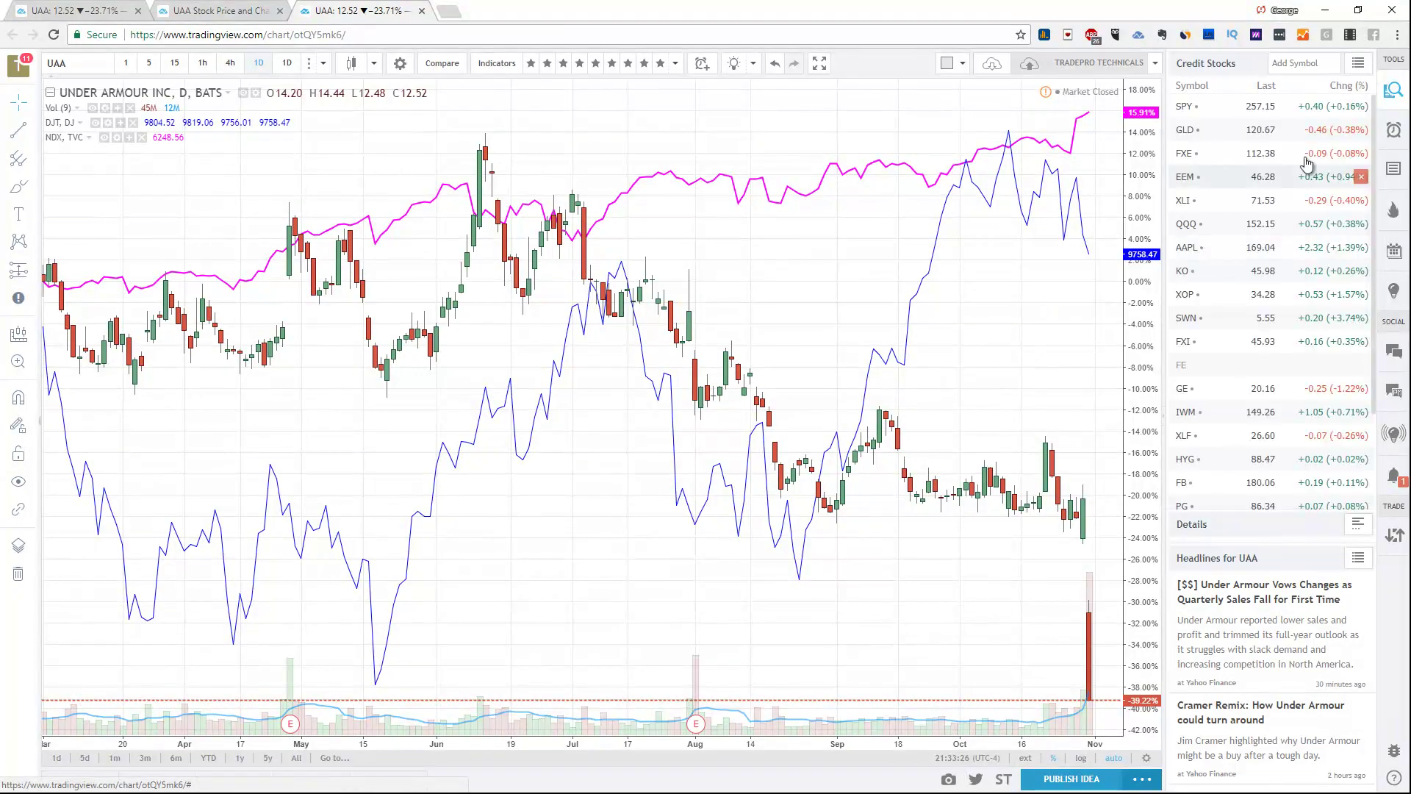
pyautogui.click(1359, 64)
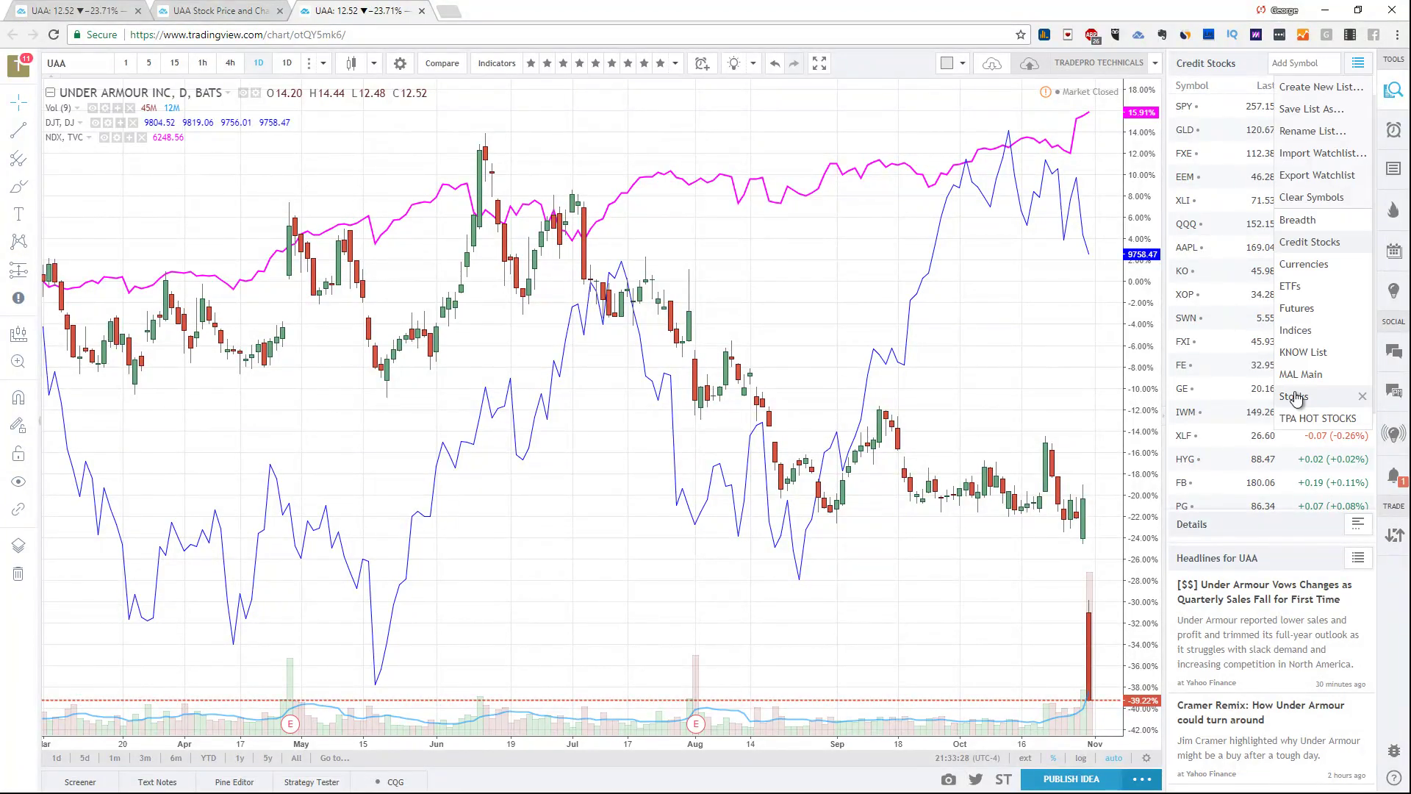
pyautogui.click(1361, 418)
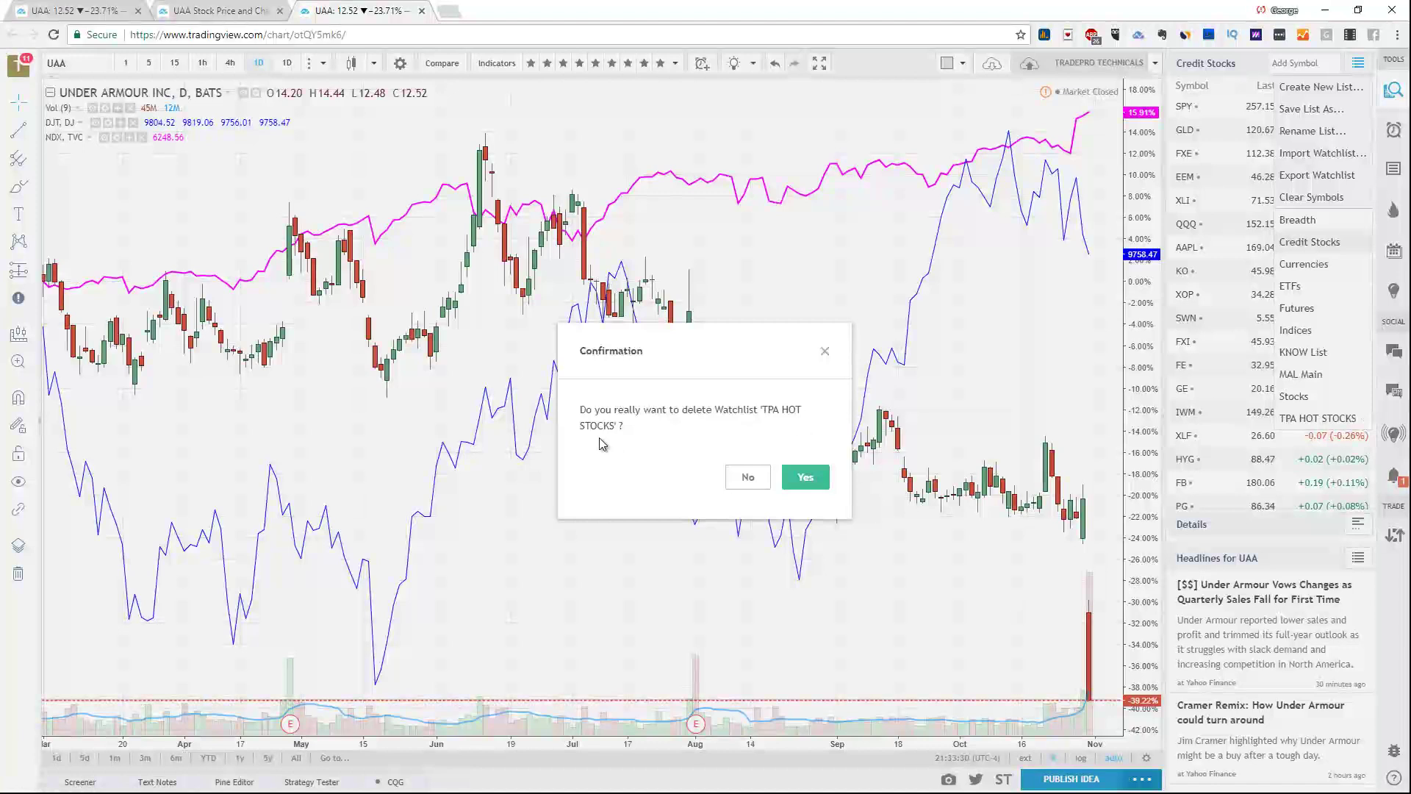
pyautogui.click(807, 476)
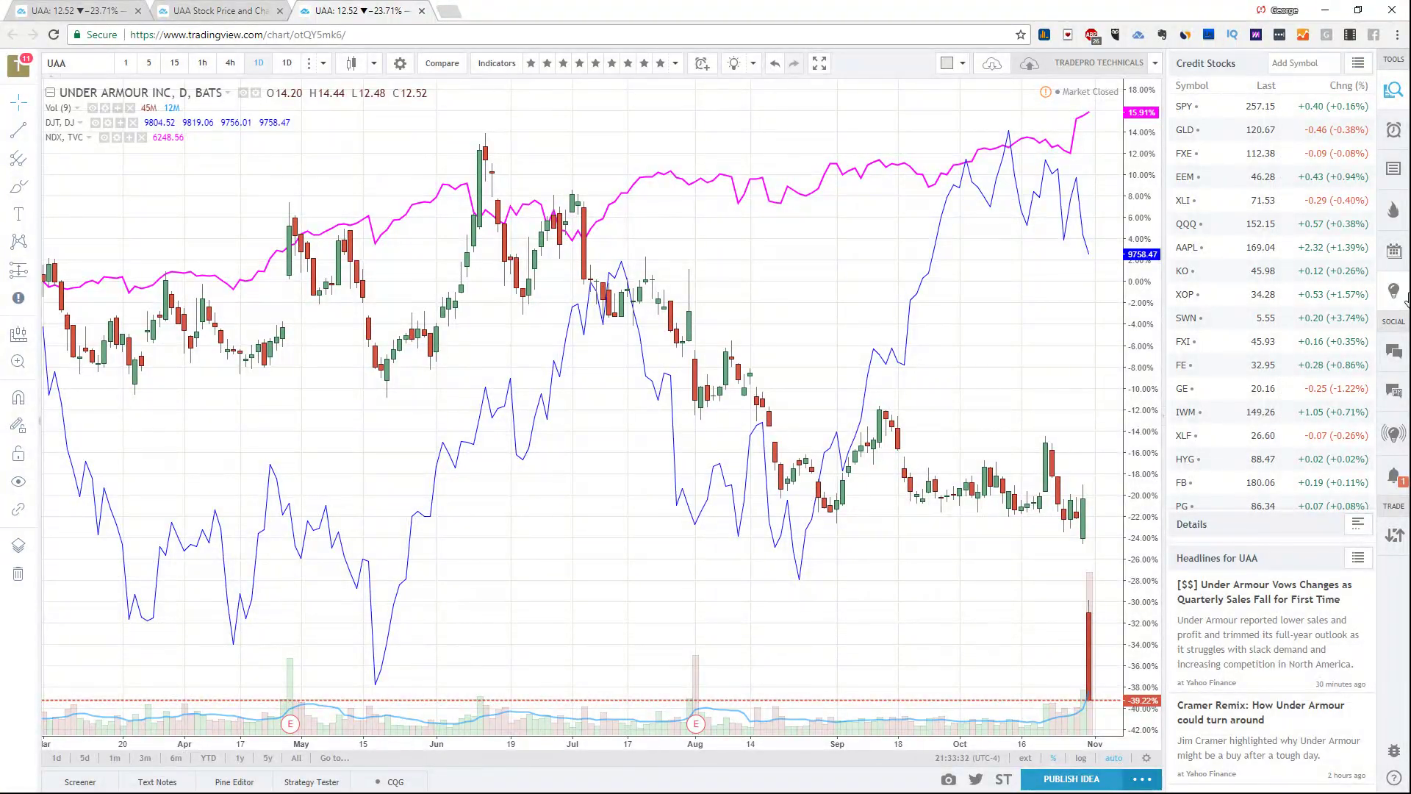
pyautogui.click(1391, 133)
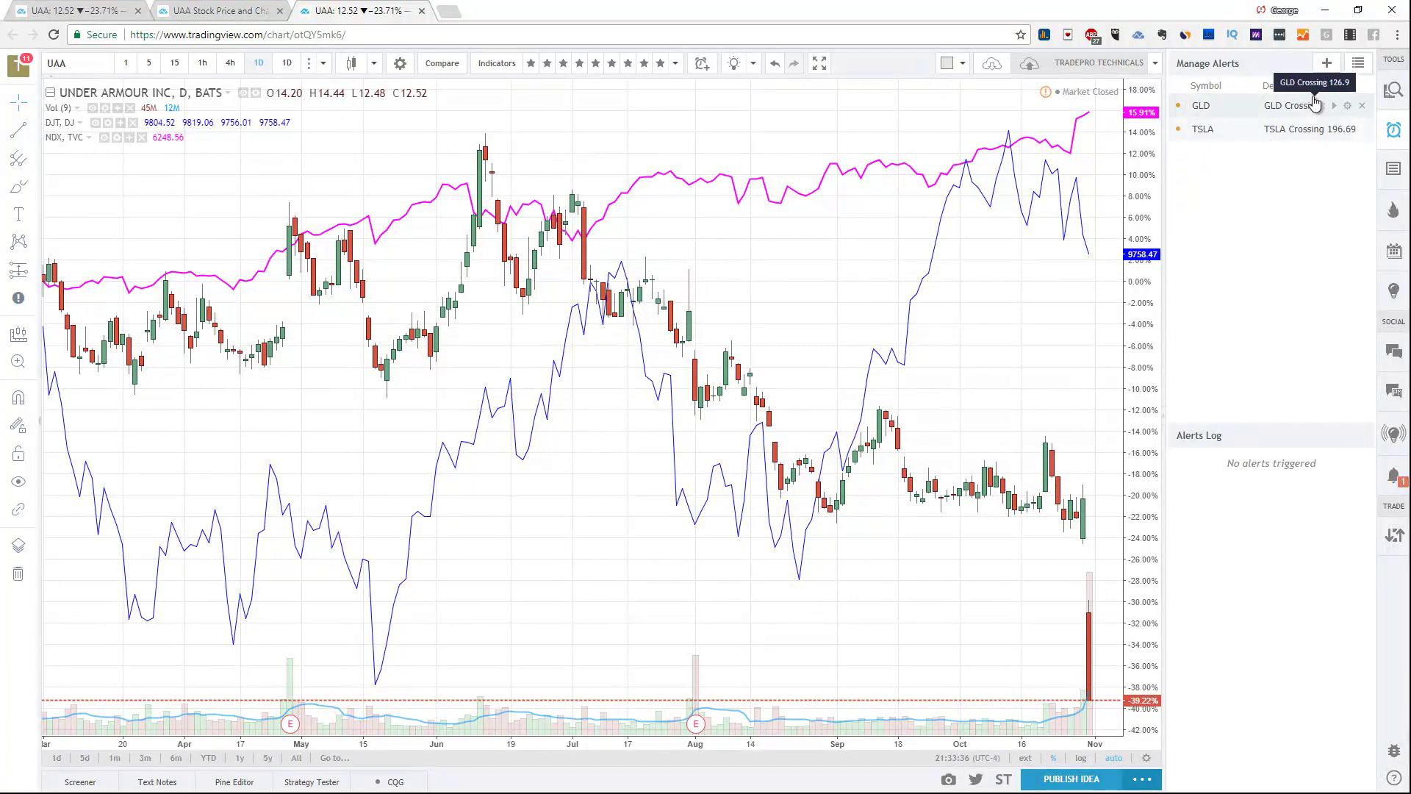
pyautogui.click(1328, 65)
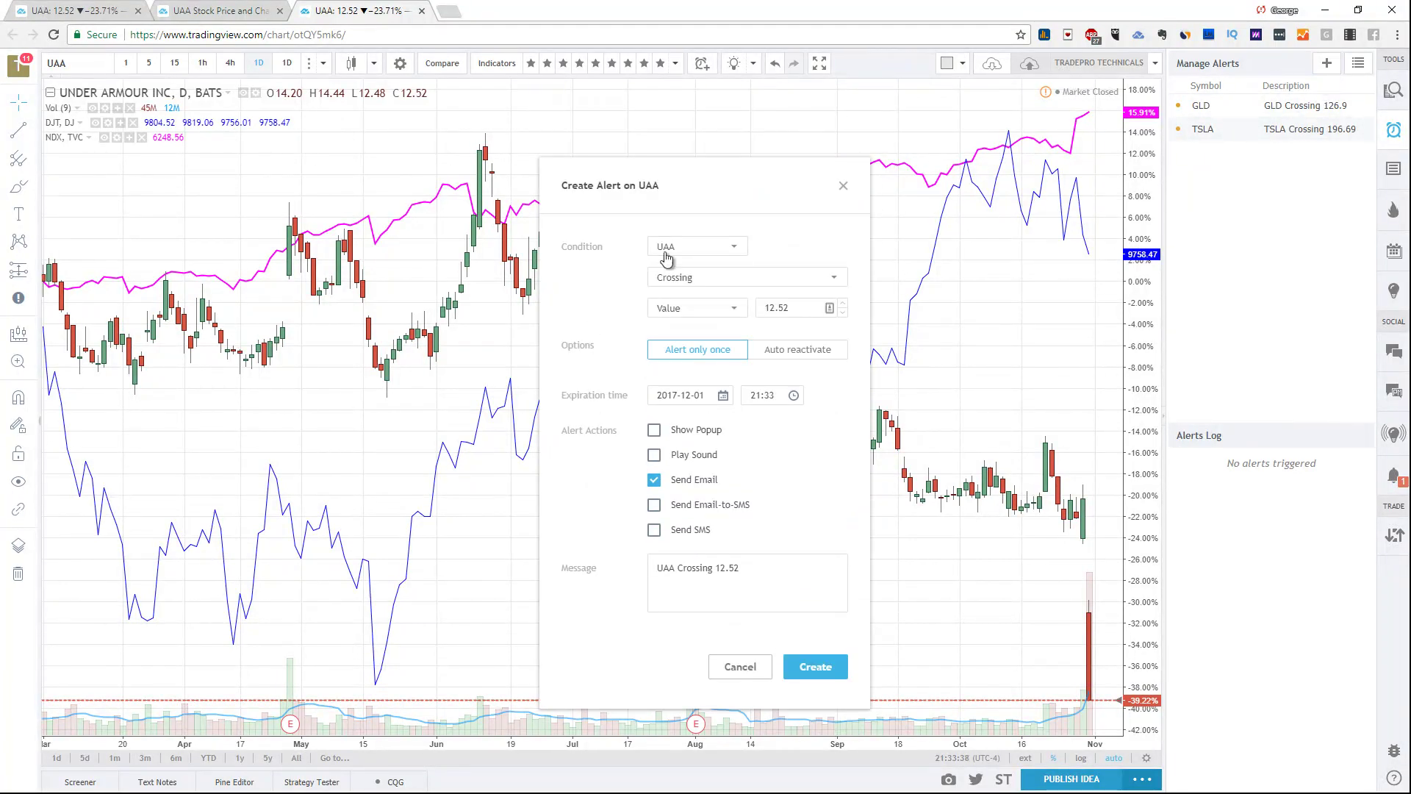
pyautogui.click(692, 252)
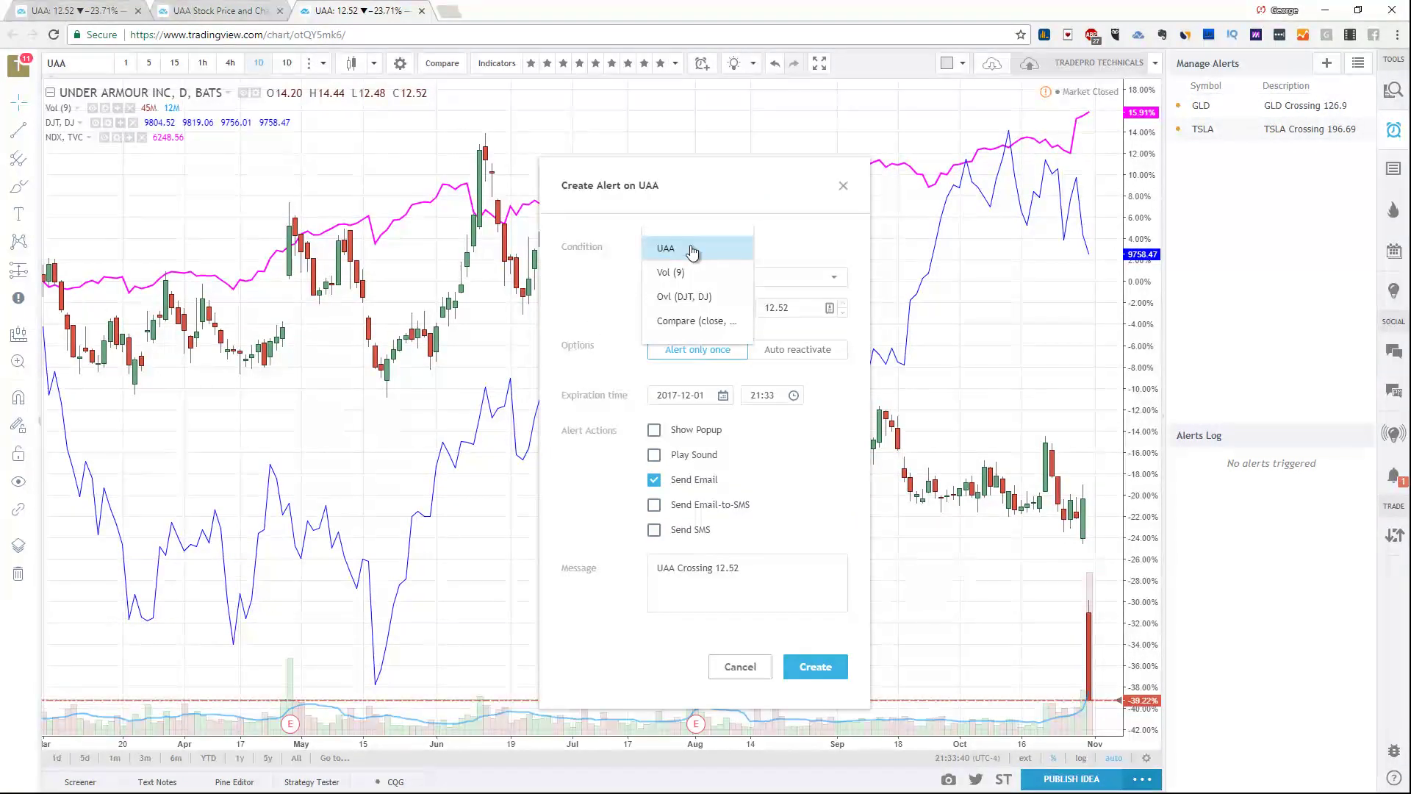
pyautogui.press('Escape')
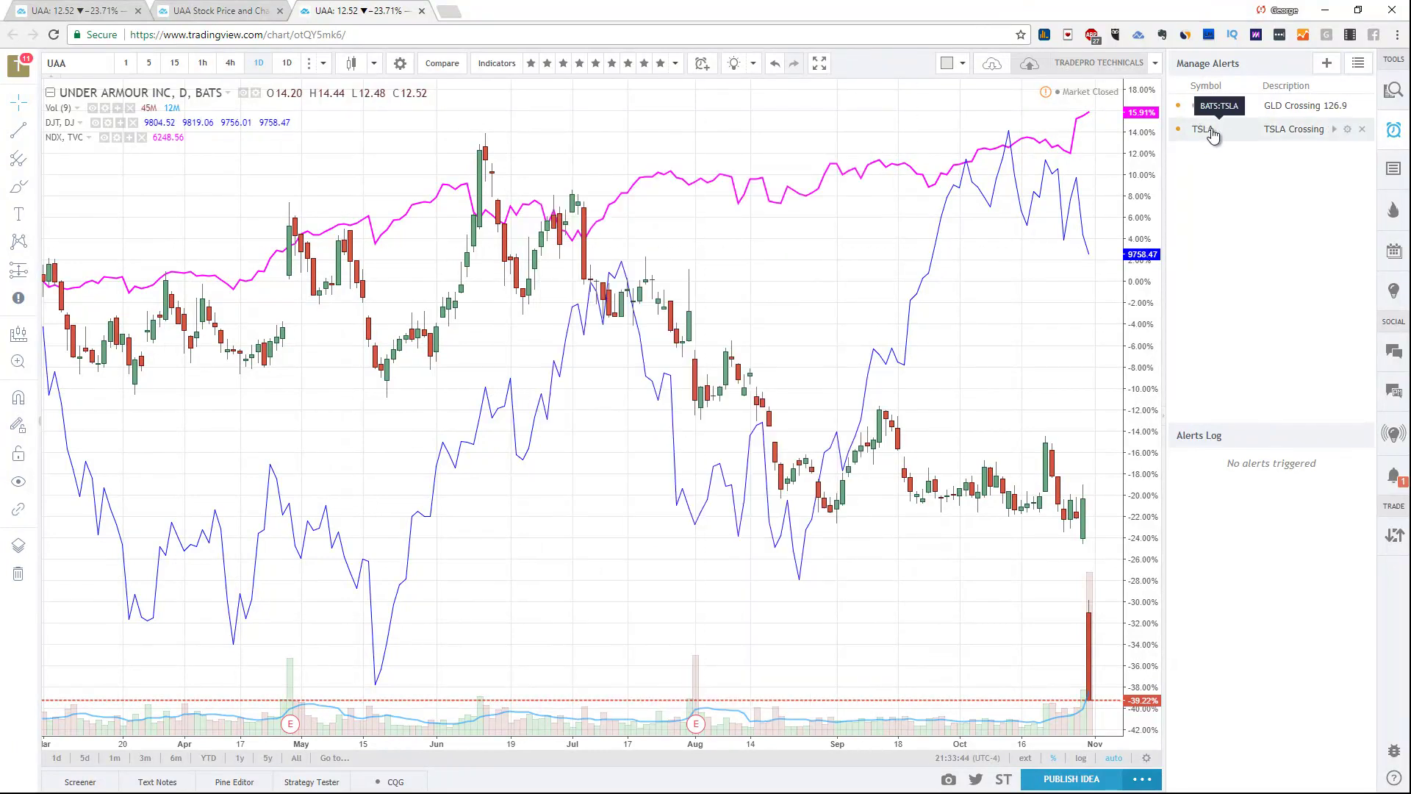
pyautogui.click(1328, 65)
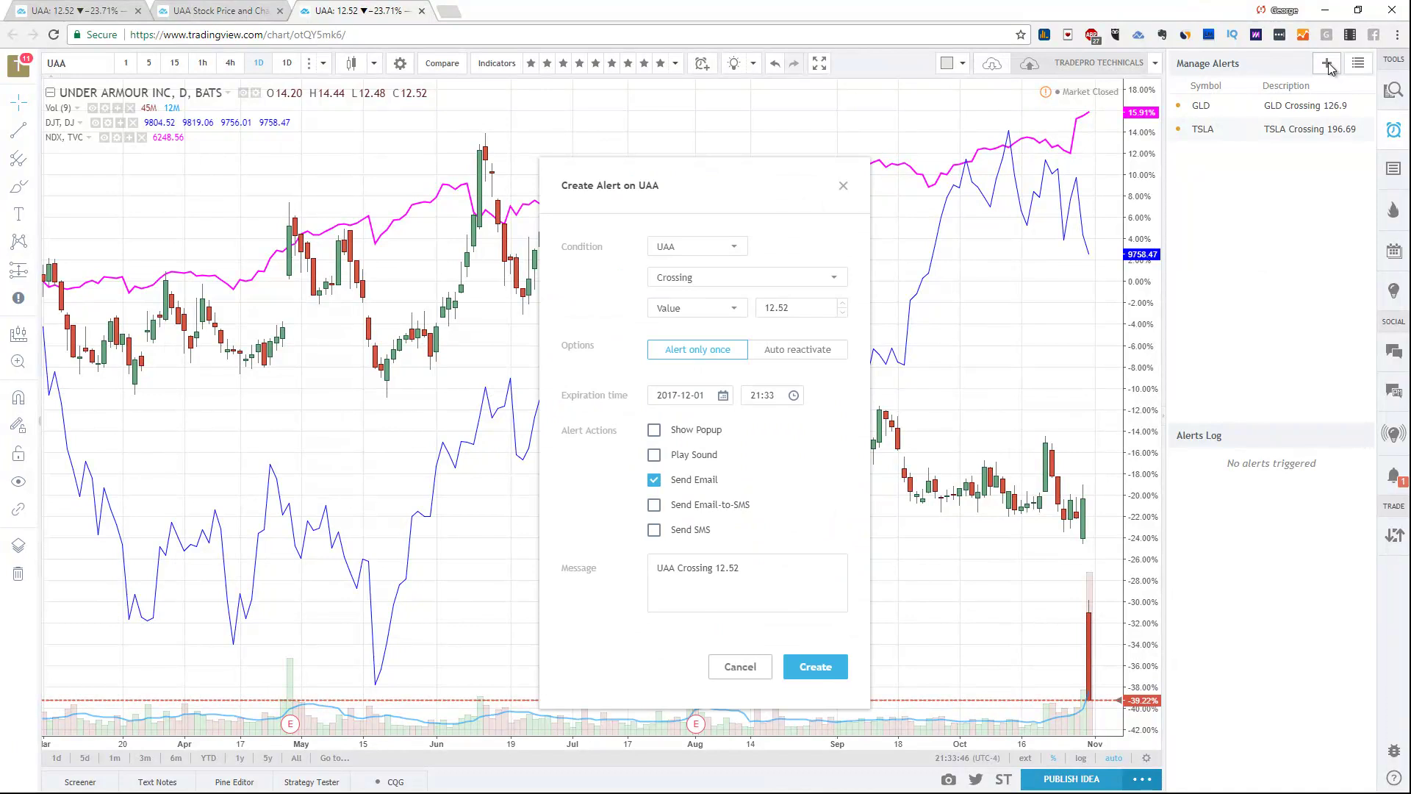
pyautogui.click(727, 251)
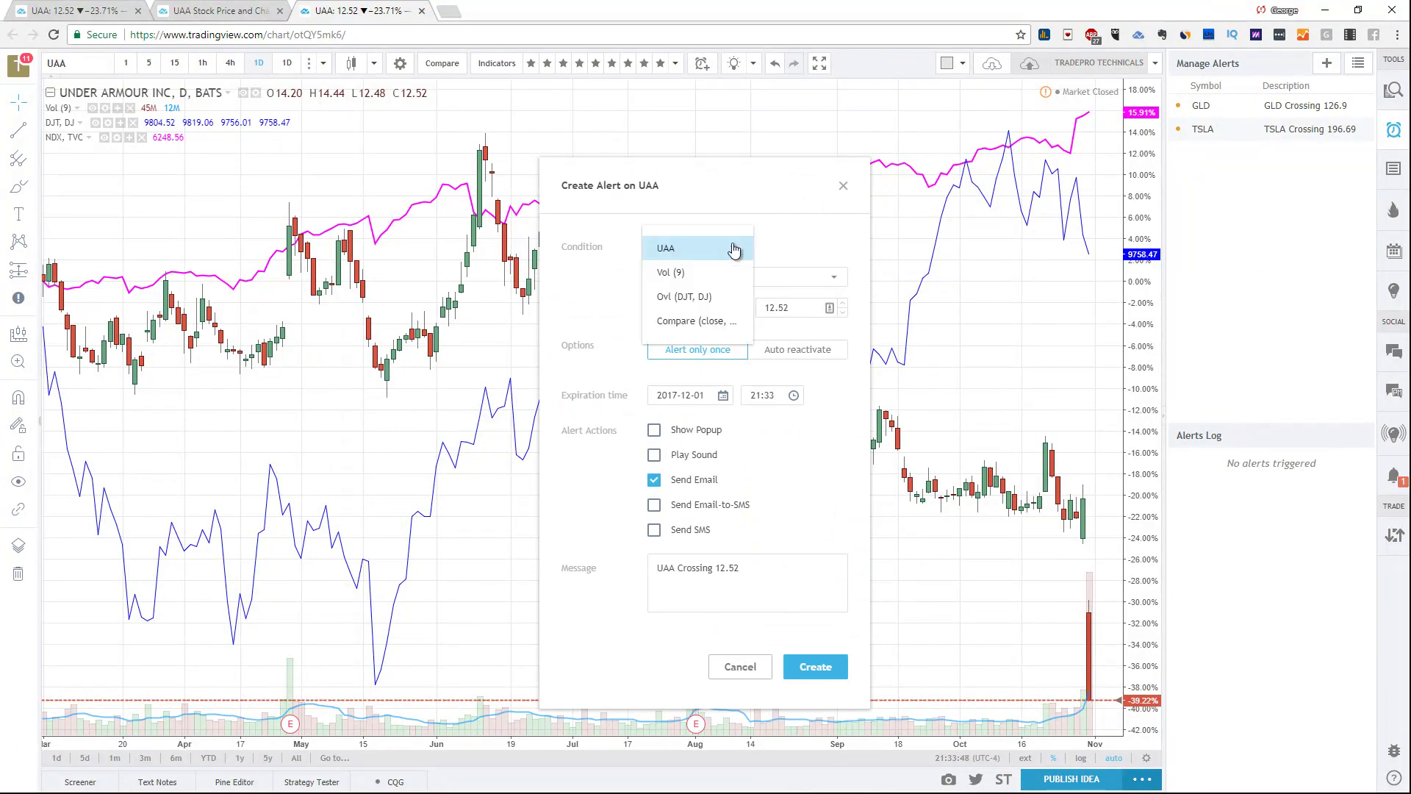
pyautogui.click(707, 250)
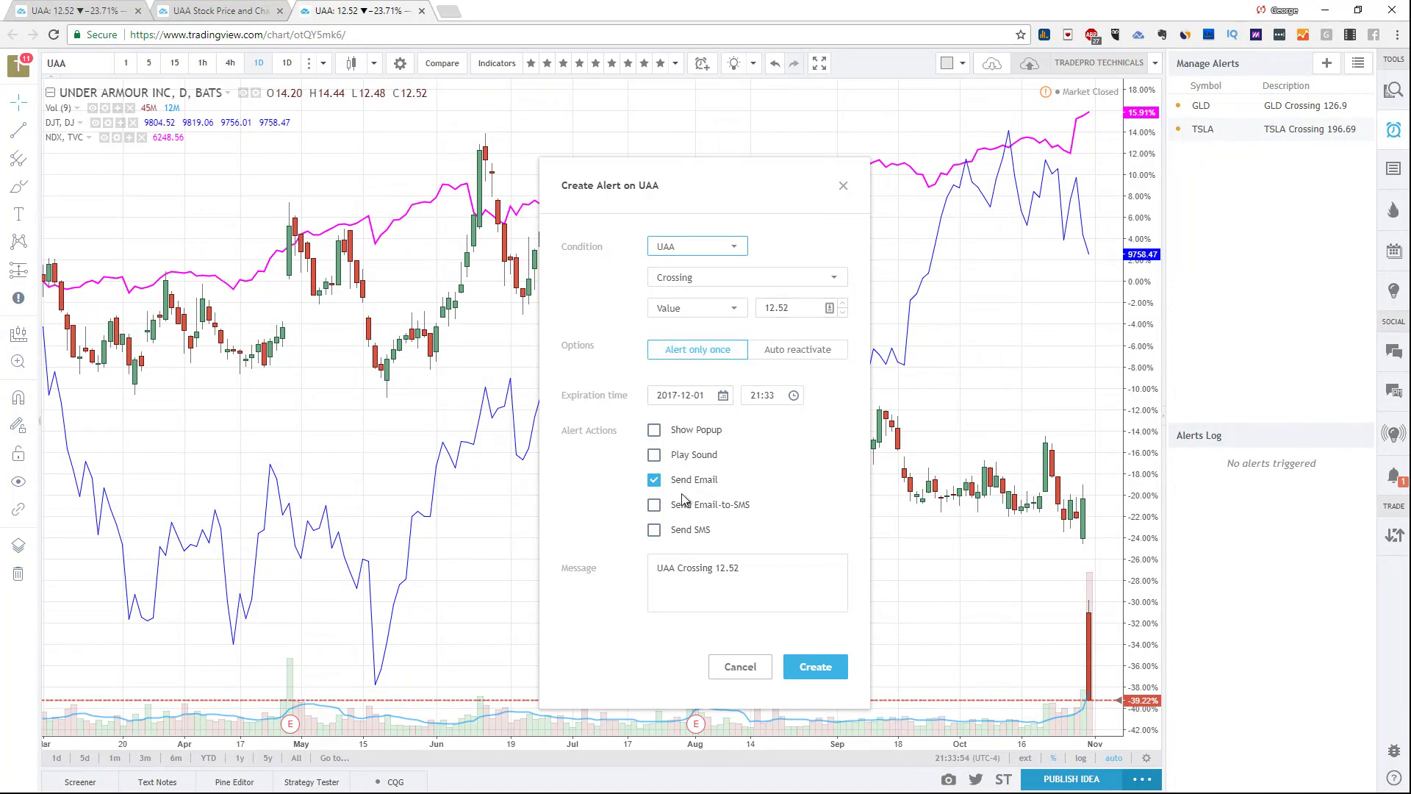
pyautogui.click(655, 455)
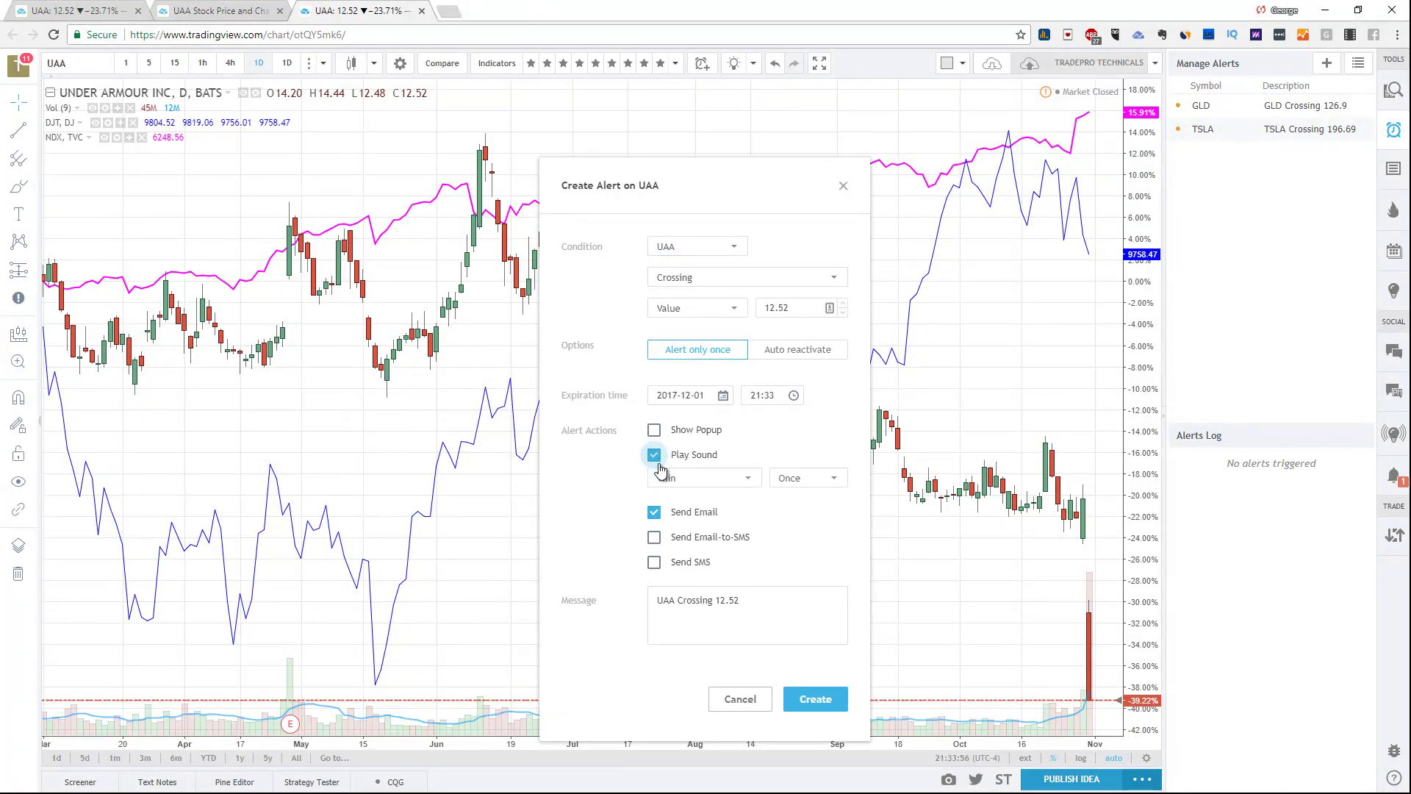
pyautogui.click(654, 562)
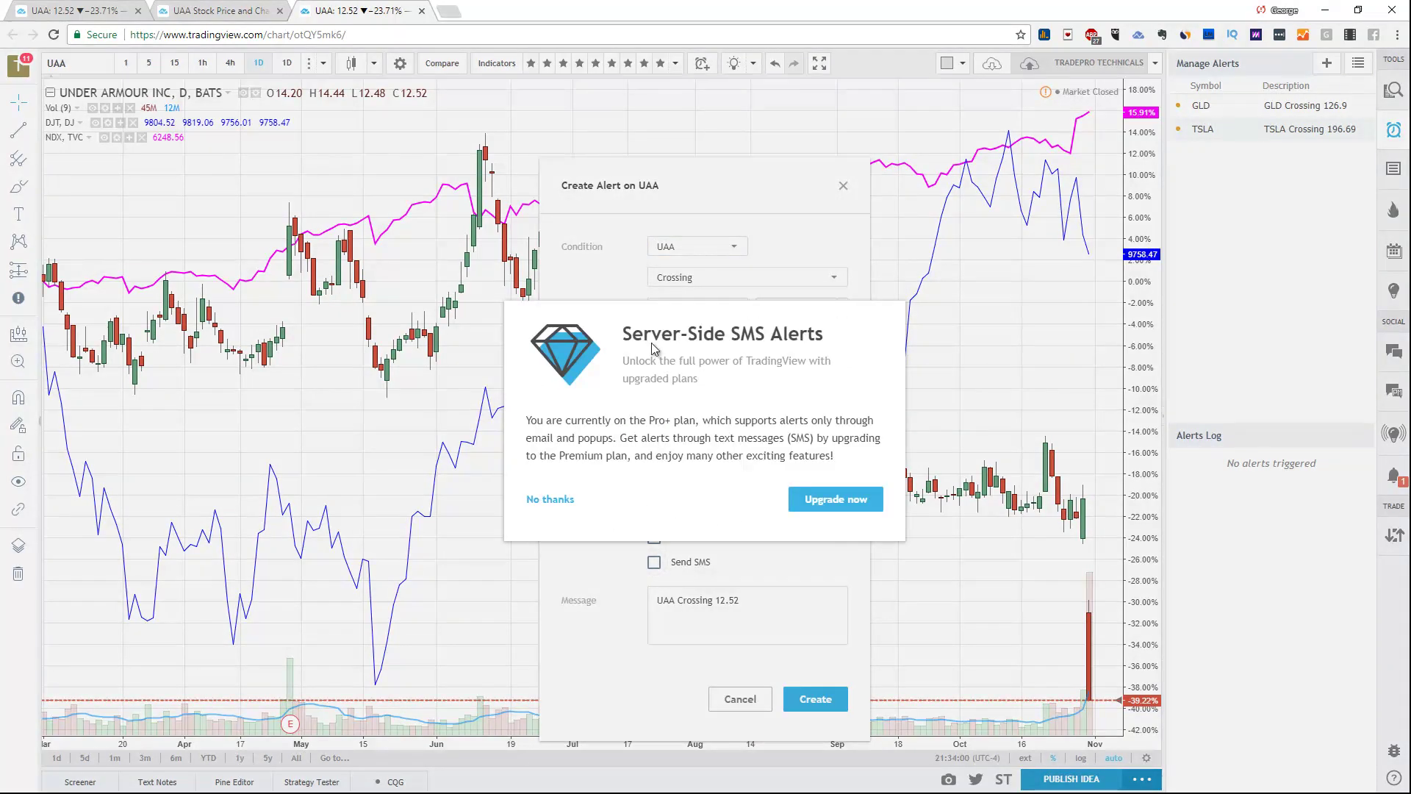
pyautogui.click(552, 498)
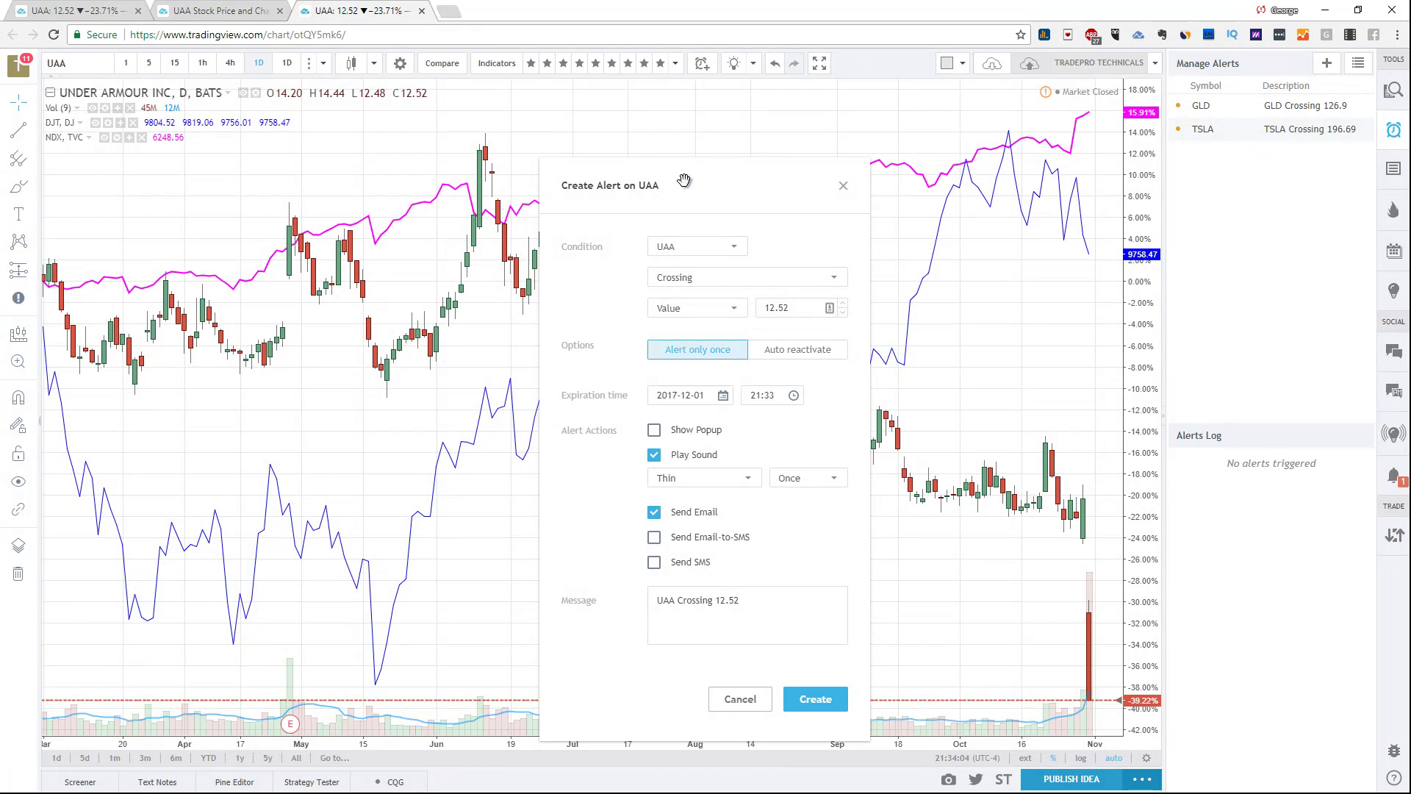
pyautogui.click(845, 188)
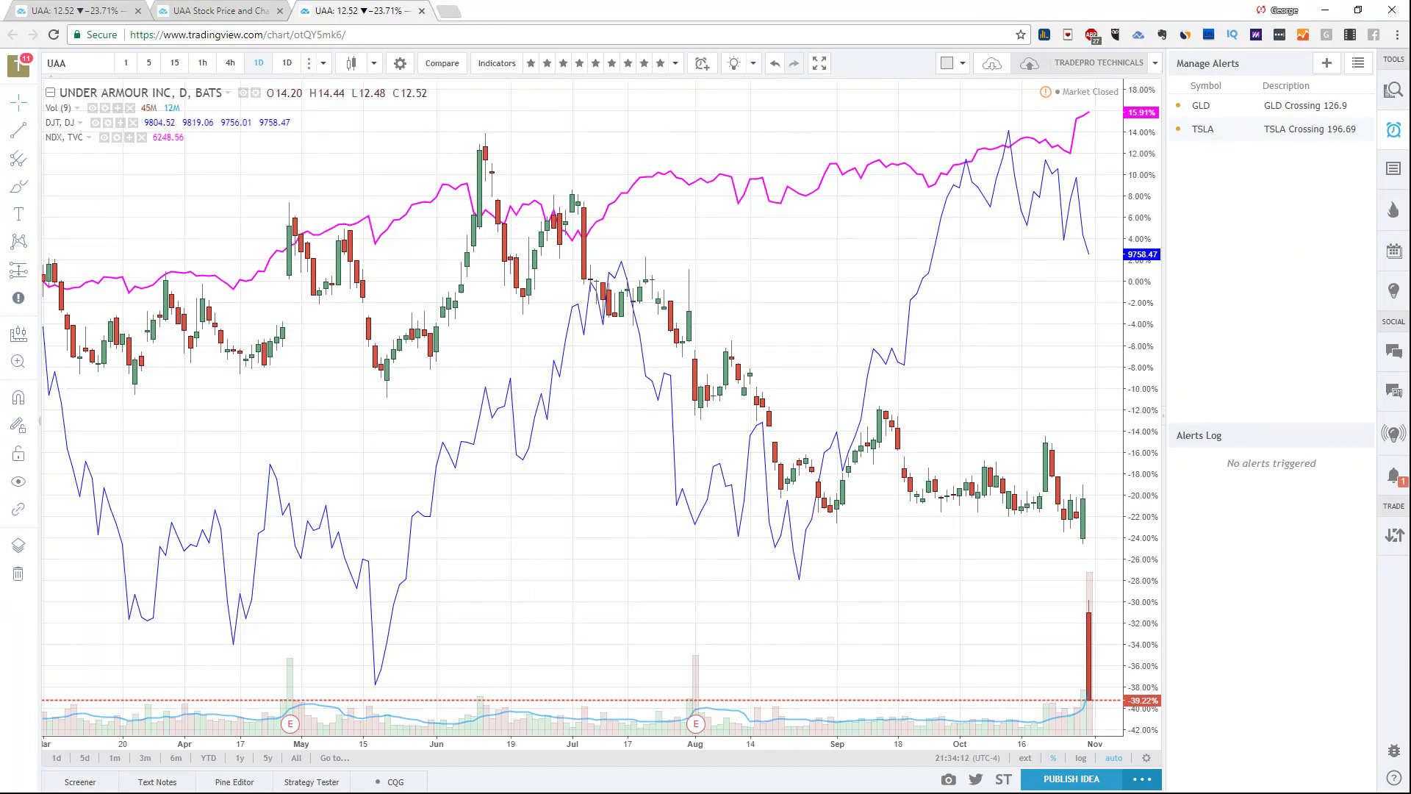
# Show the Data Window beside the UAA chart, circle the symbol and volume readings, then clear the marks.
pyautogui.click(1395, 172)
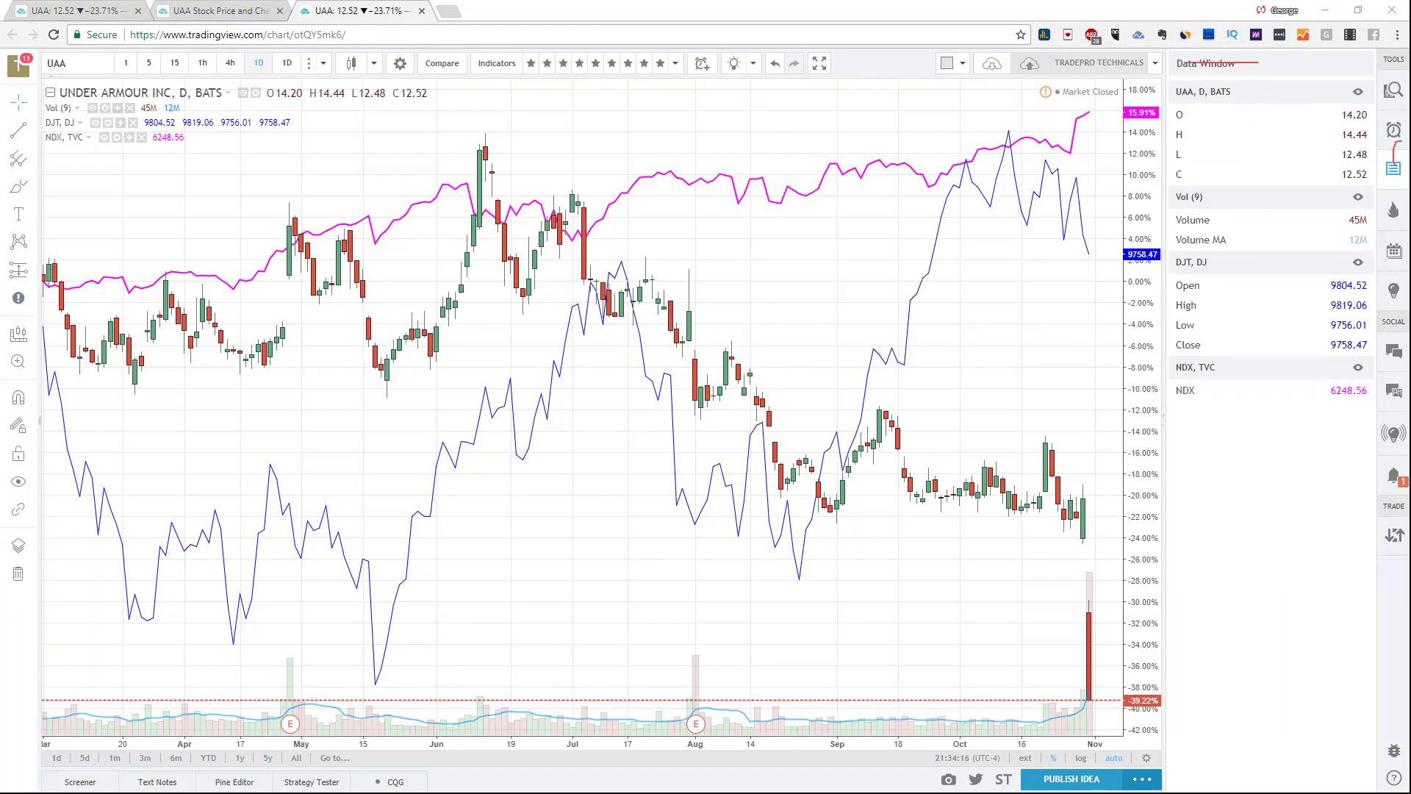
pyautogui.moveTo(96, 65); pyautogui.dragTo(87, 42)
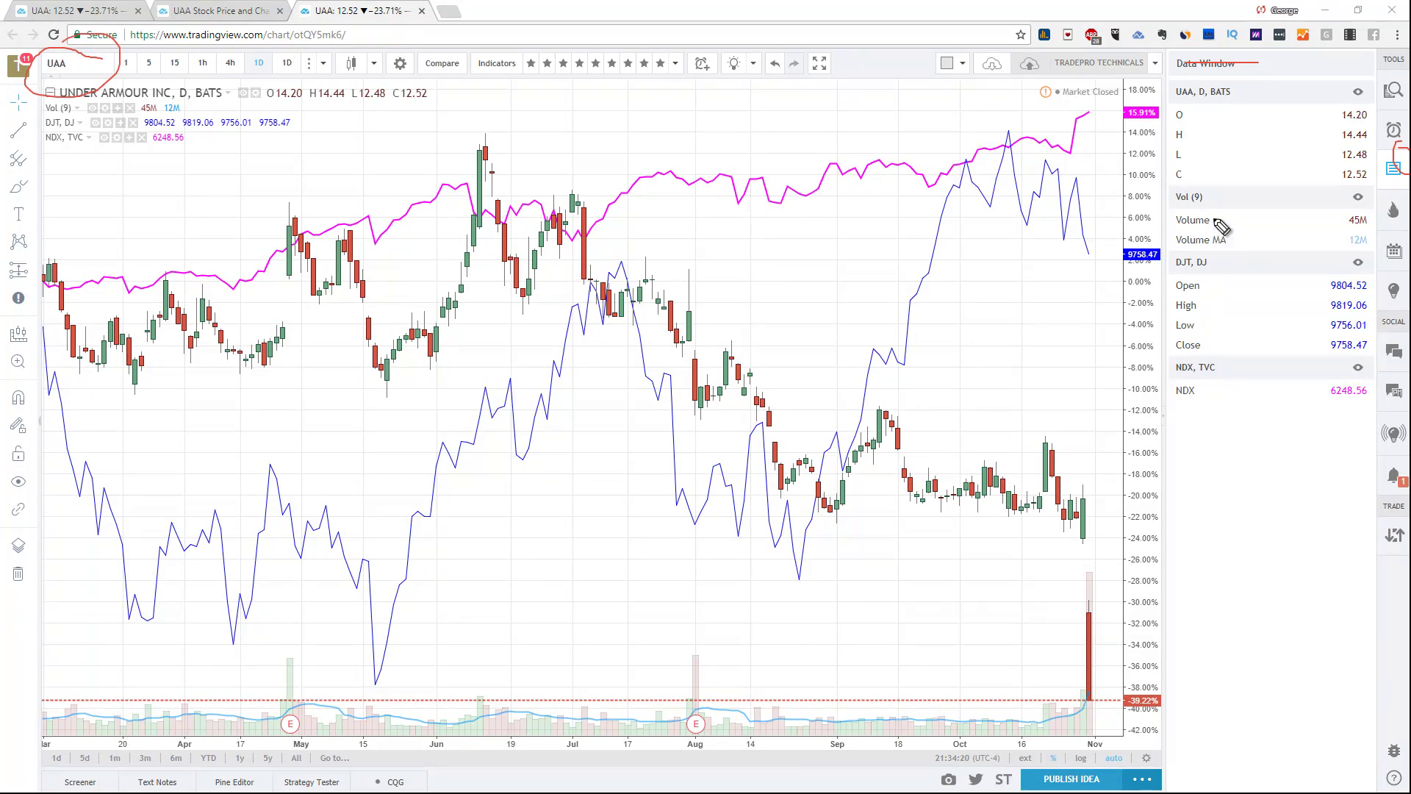
pyautogui.moveTo(1217, 221); pyautogui.dragTo(1239, 228)
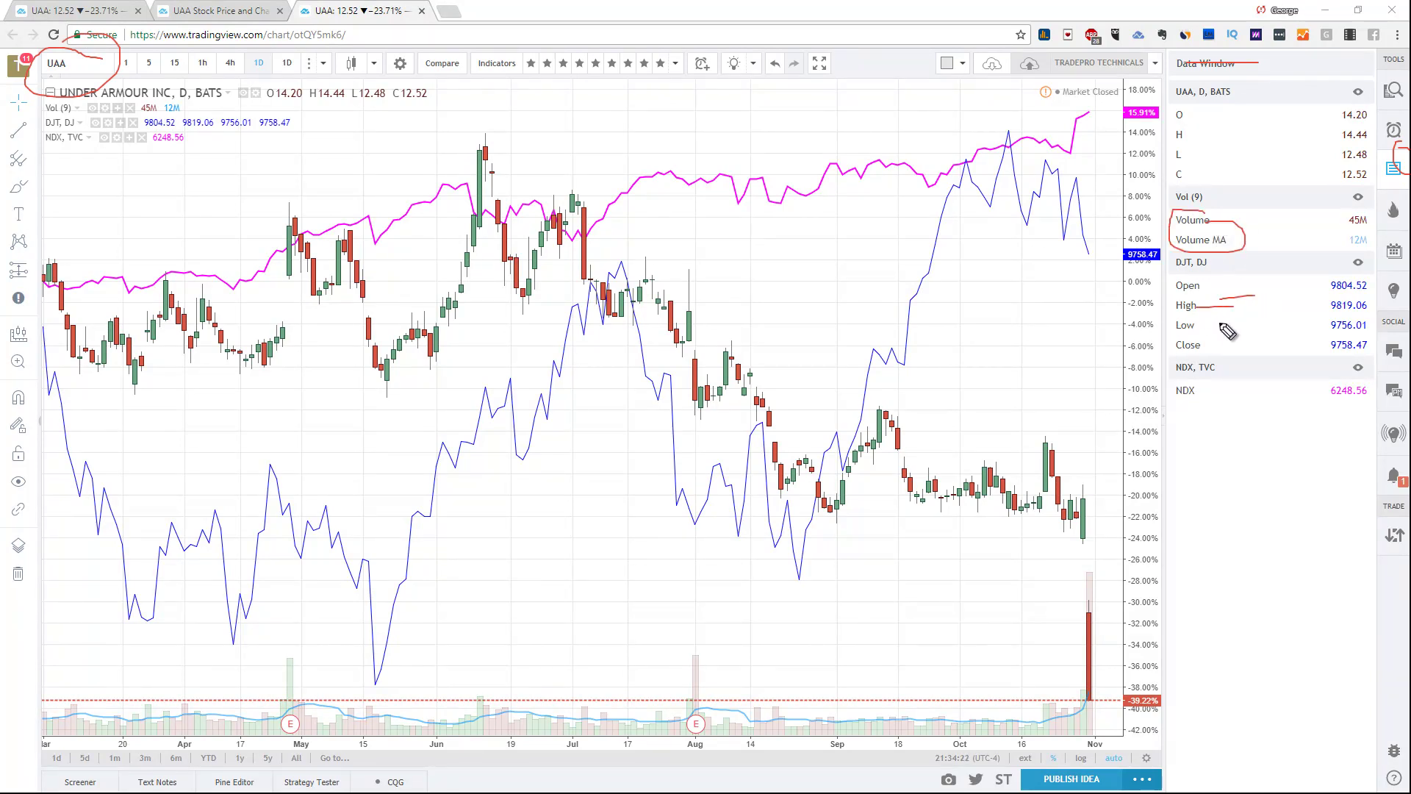
pyautogui.press('Escape')
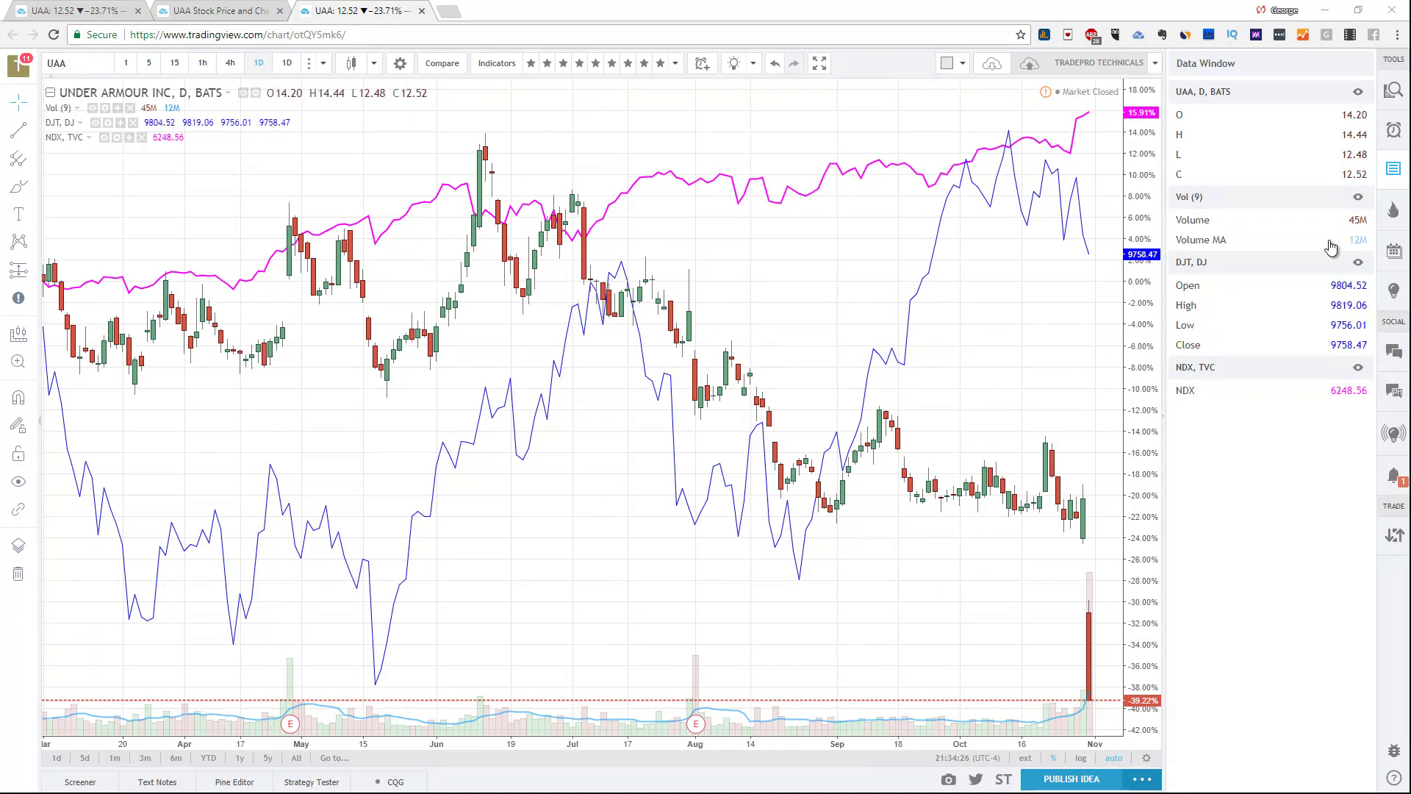
# Show the US Exchanges hotlists and temporarily mark the list titles and UAA rows.
pyautogui.click(1395, 213)
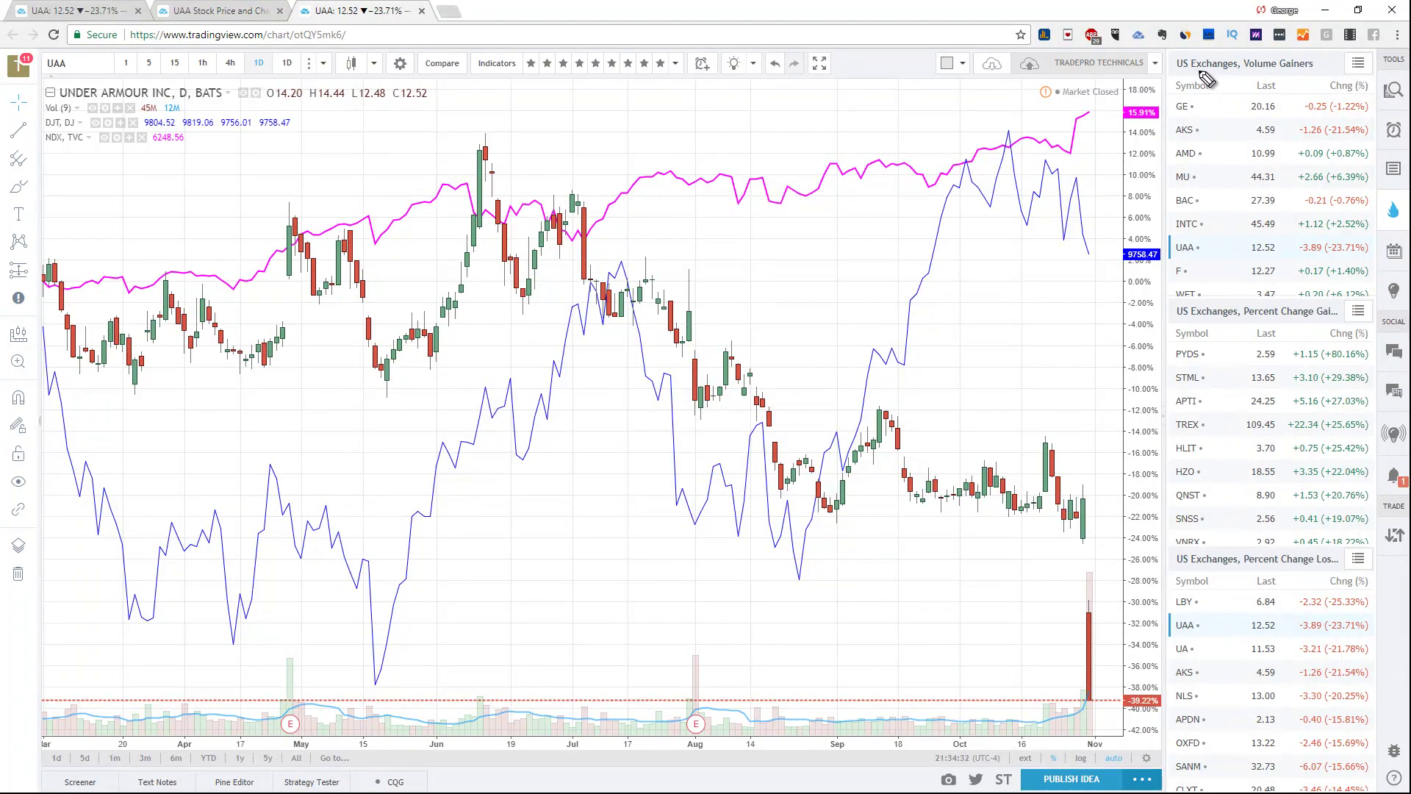
pyautogui.moveTo(1249, 57); pyautogui.dragTo(1247, 74)
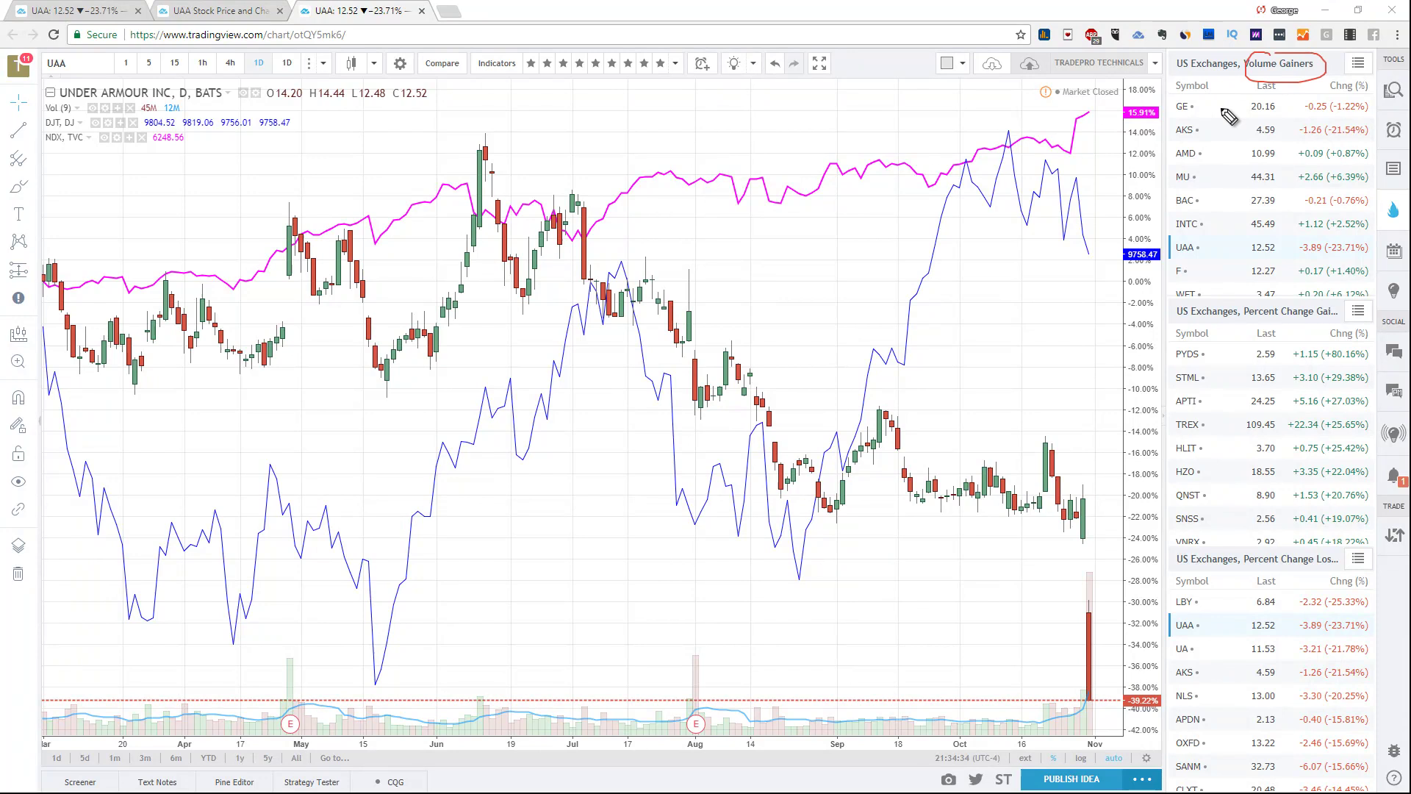
pyautogui.moveTo(1316, 298)
pyautogui.mouseDown()
pyautogui.moveTo(1225, 320)
pyautogui.moveTo(1274, 302)
pyautogui.mouseUp()
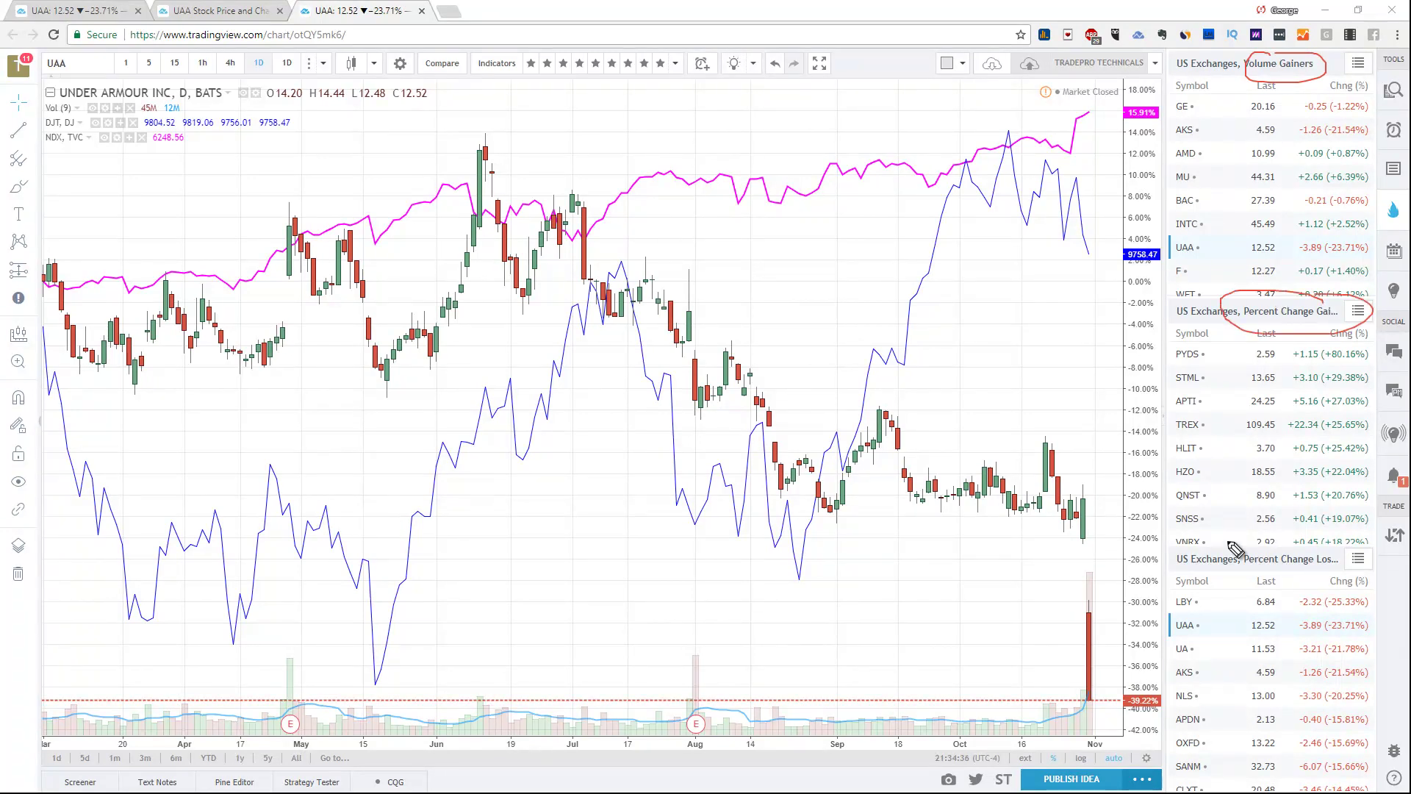
pyautogui.moveTo(1333, 562); pyautogui.dragTo(1257, 583)
pyautogui.press('Escape')
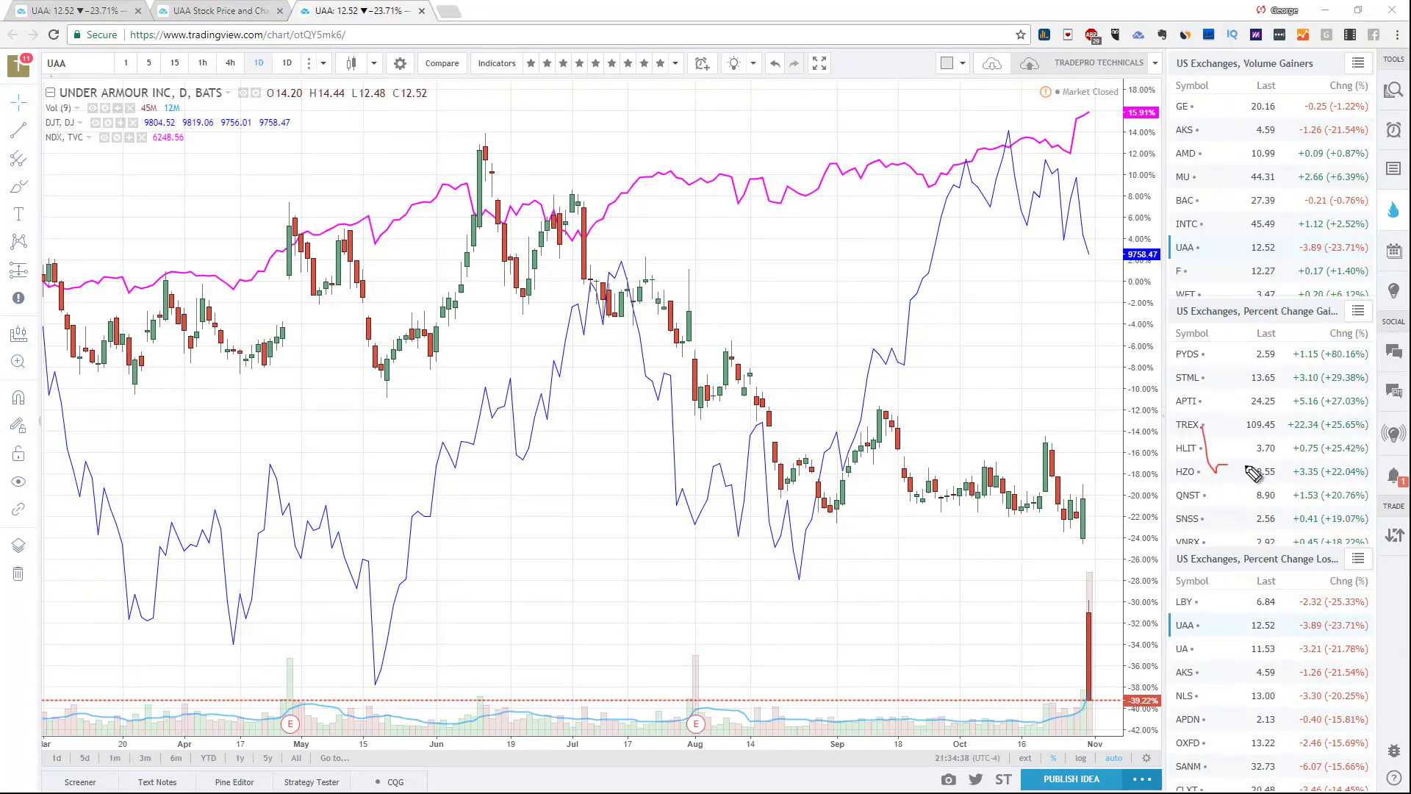
pyautogui.moveTo(1253, 474); pyautogui.dragTo(1267, 430)
pyautogui.moveTo(1245, 623); pyautogui.dragTo(1273, 654)
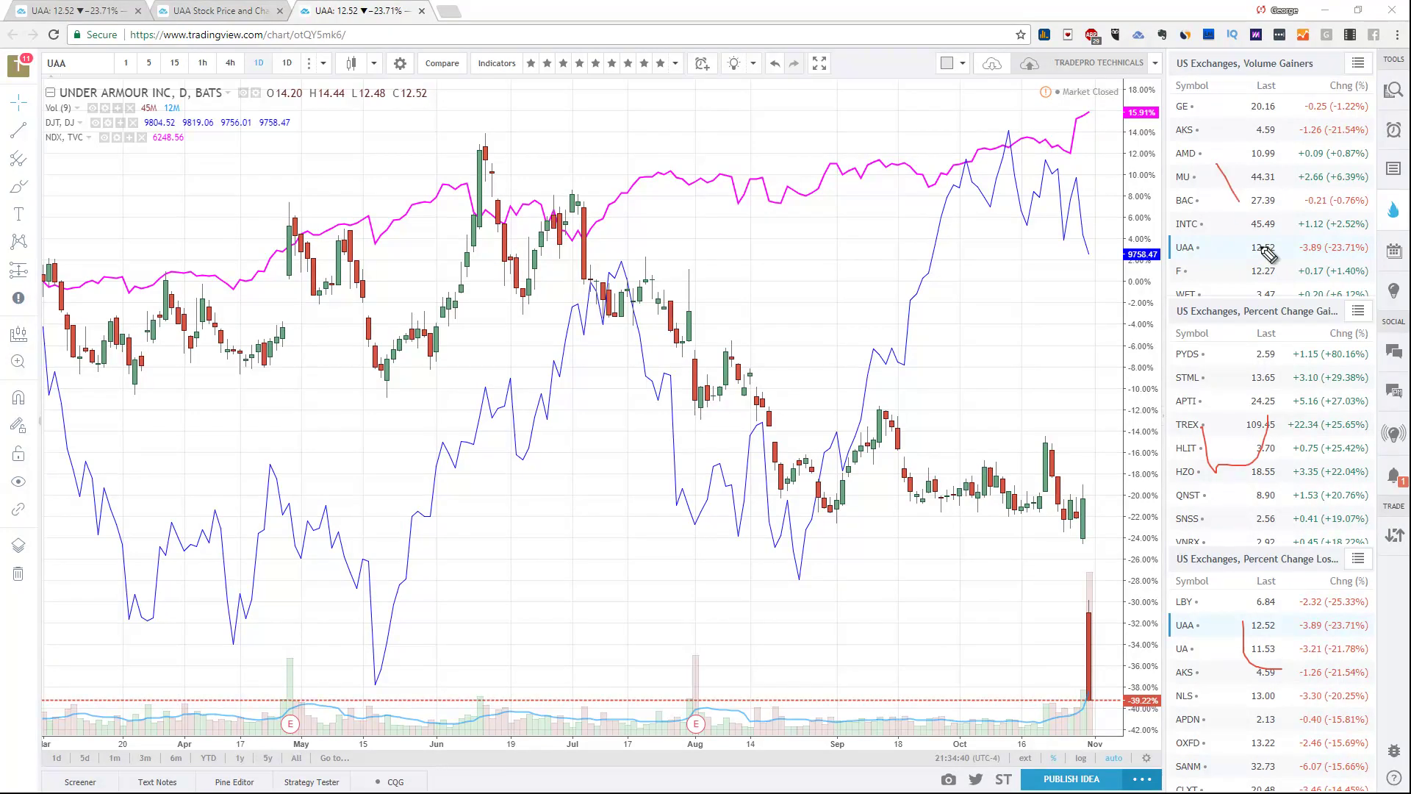
pyautogui.moveTo(1214, 164); pyautogui.dragTo(1277, 151)
pyautogui.press('Escape')
# Browse the Percent Change Gainers exchange list options, including Israel (TASE), leaving the list unchanged.
pyautogui.click(1357, 311)
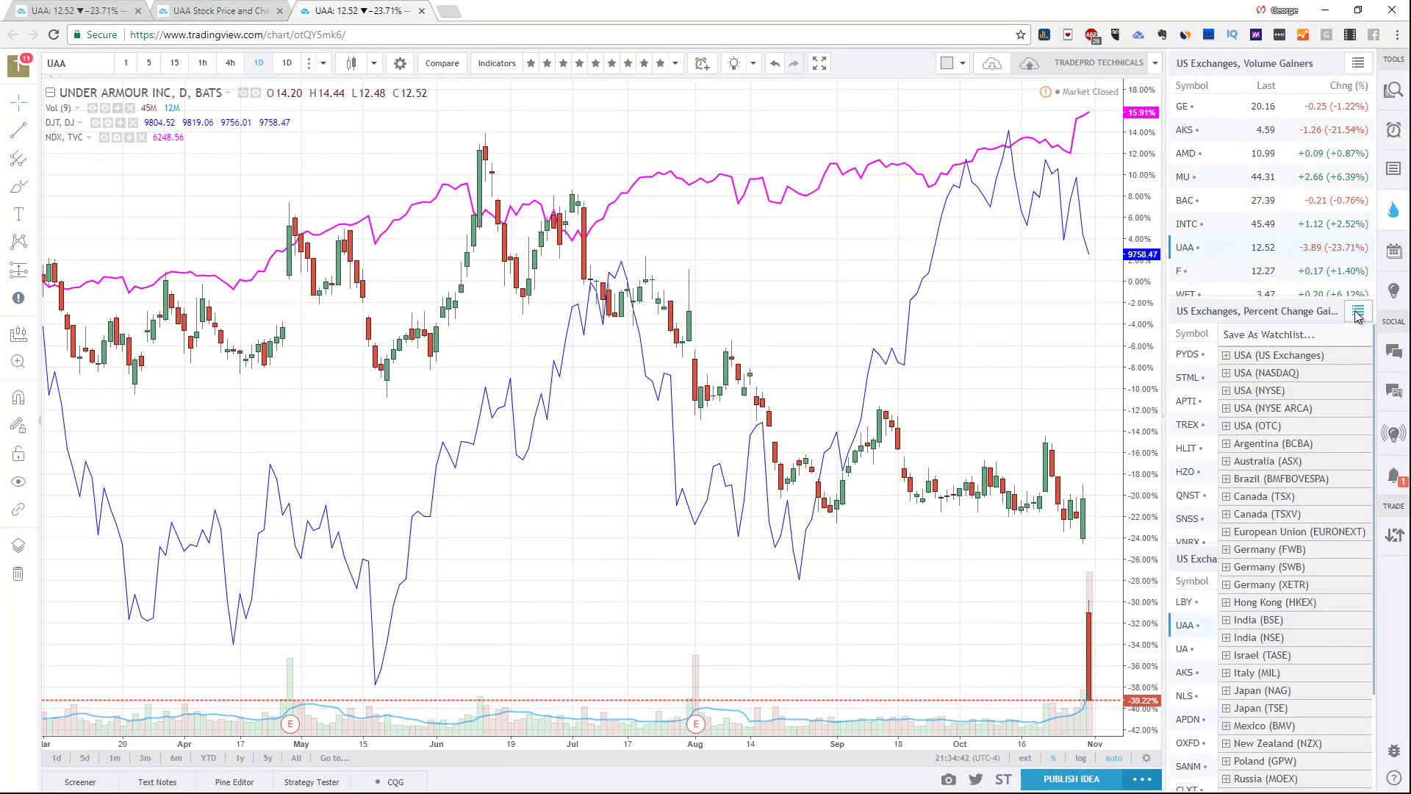
pyautogui.scroll(-3, 1275, 707)
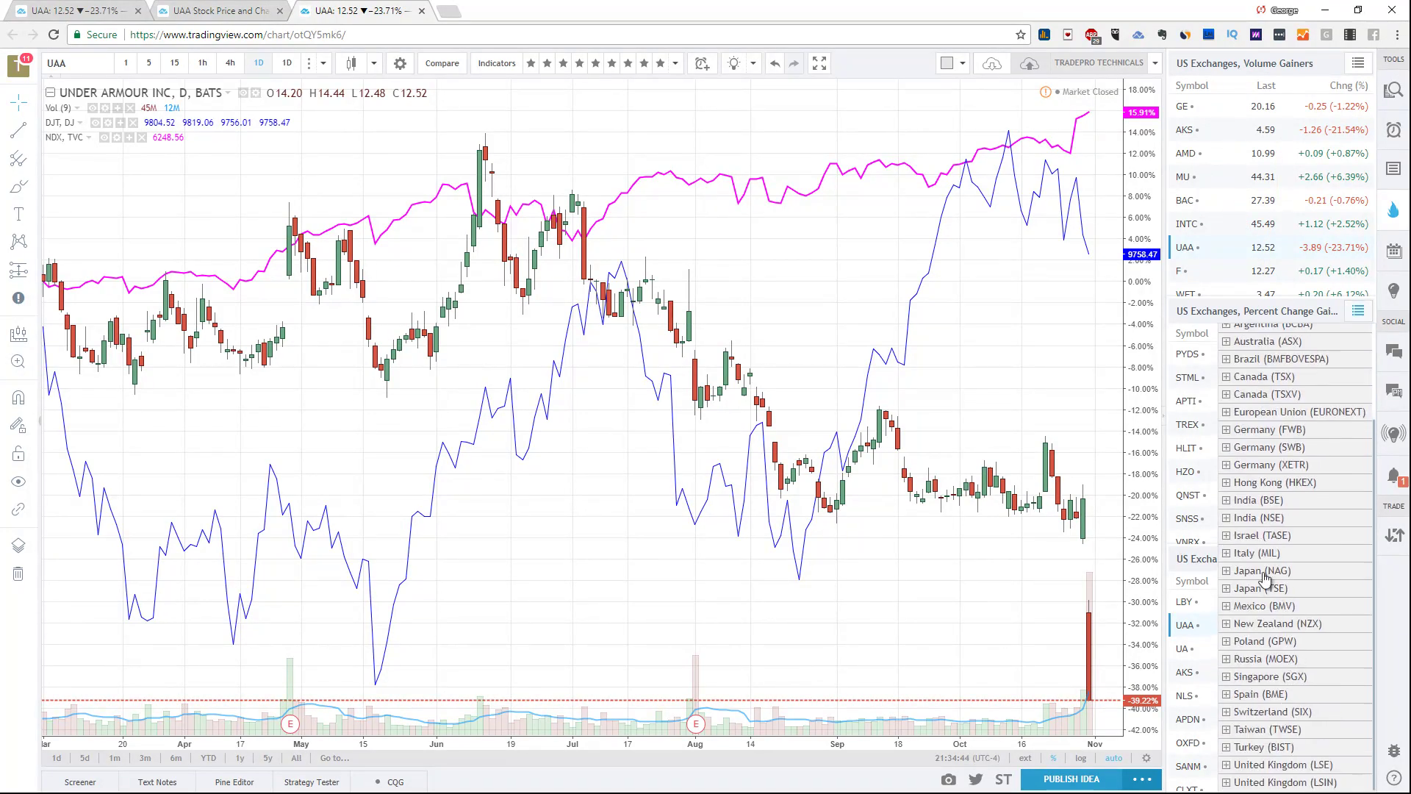
pyautogui.click(1229, 539)
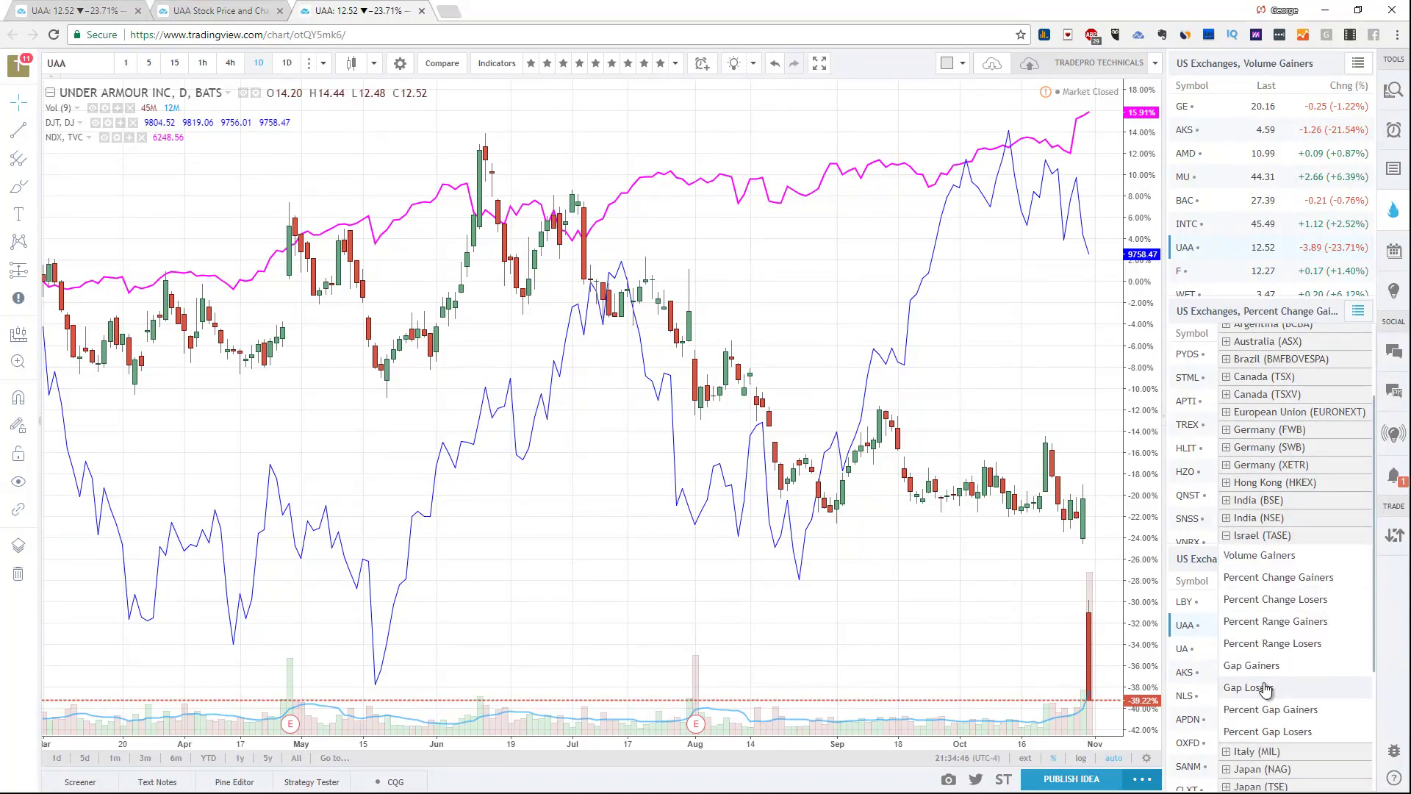
pyautogui.click(1088, 612)
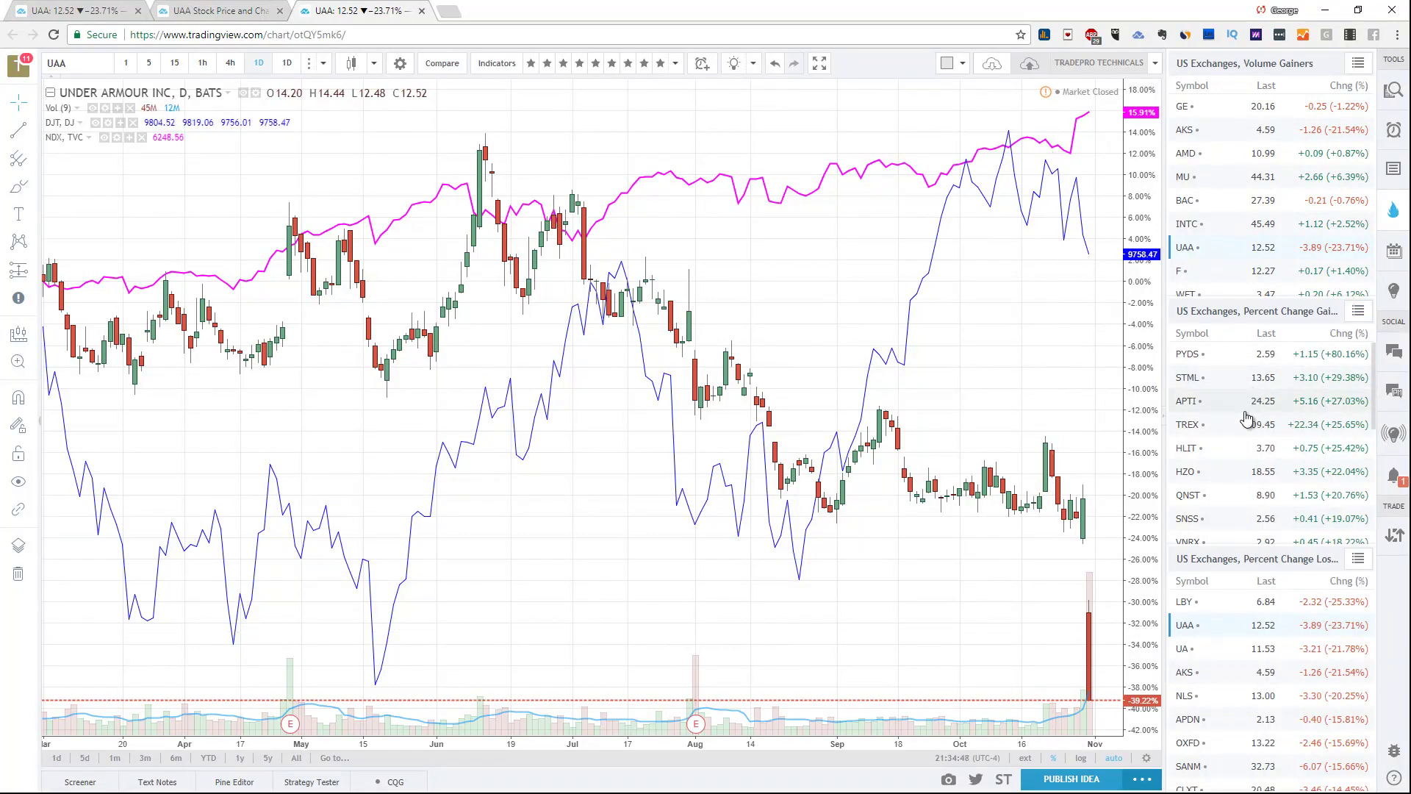
pyautogui.click(1358, 310)
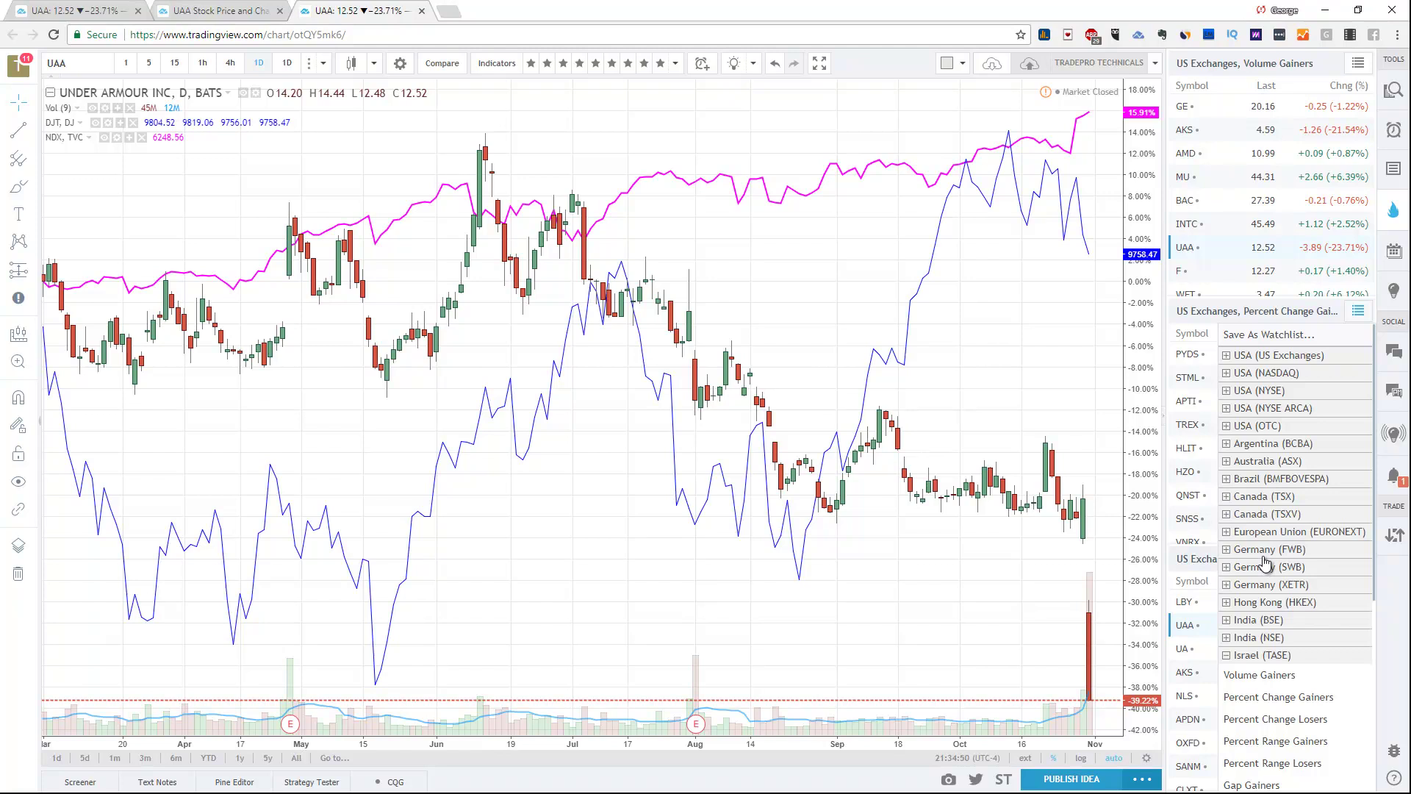
pyautogui.scroll(-4, 1263, 562)
pyautogui.click(1028, 602)
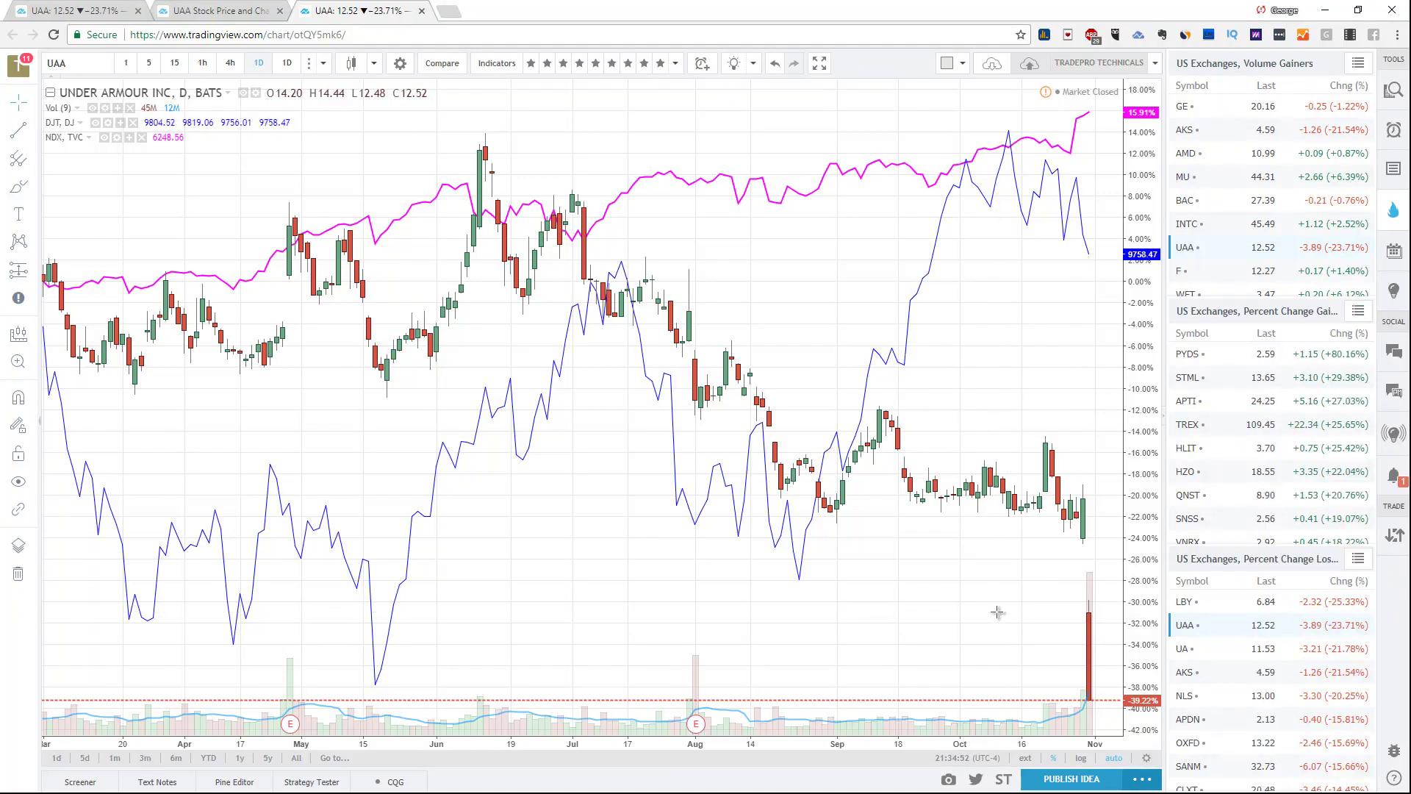
# Show the Economic and Earnings Calendar panel and widen it beside the chart.
pyautogui.click(1393, 255)
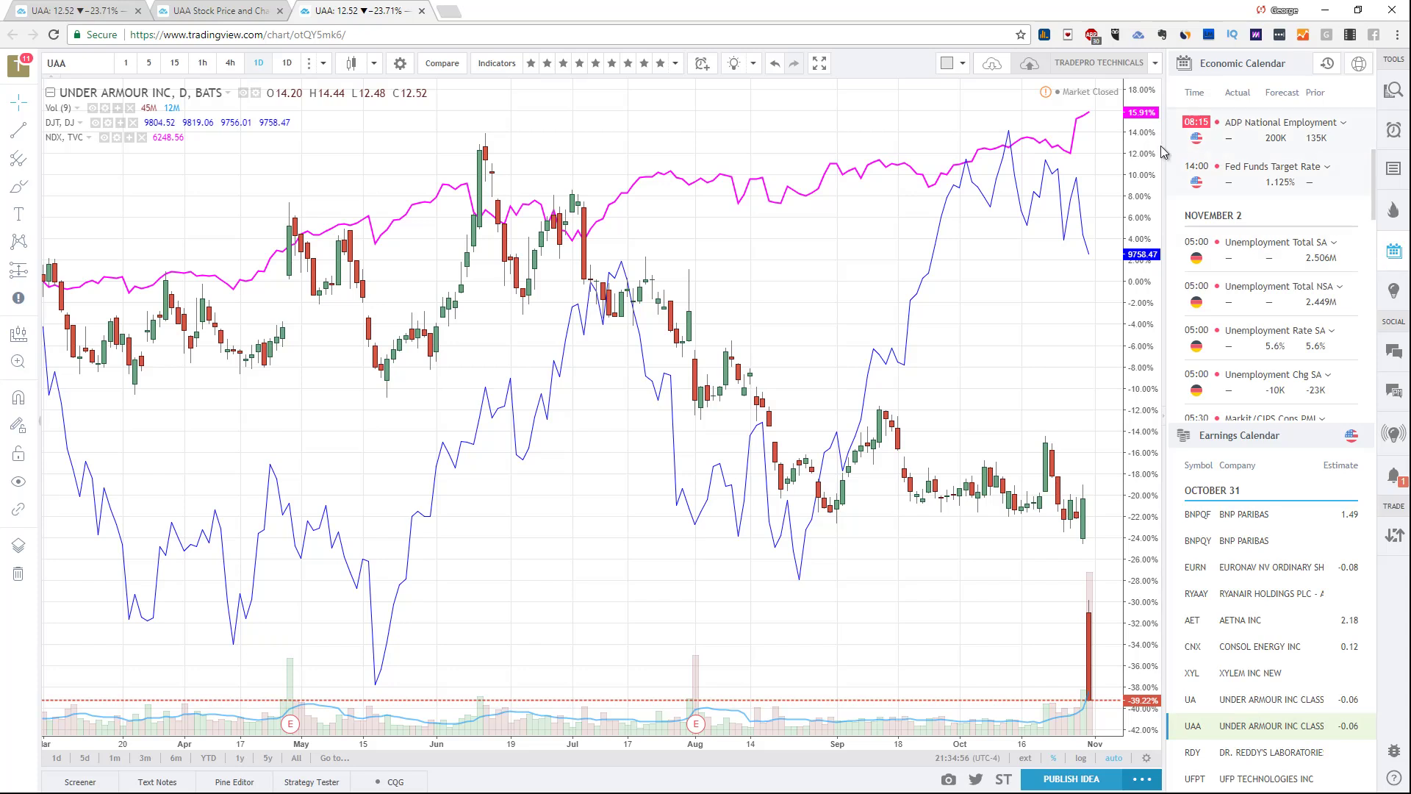
pyautogui.moveTo(1166, 427); pyautogui.dragTo(905, 455)
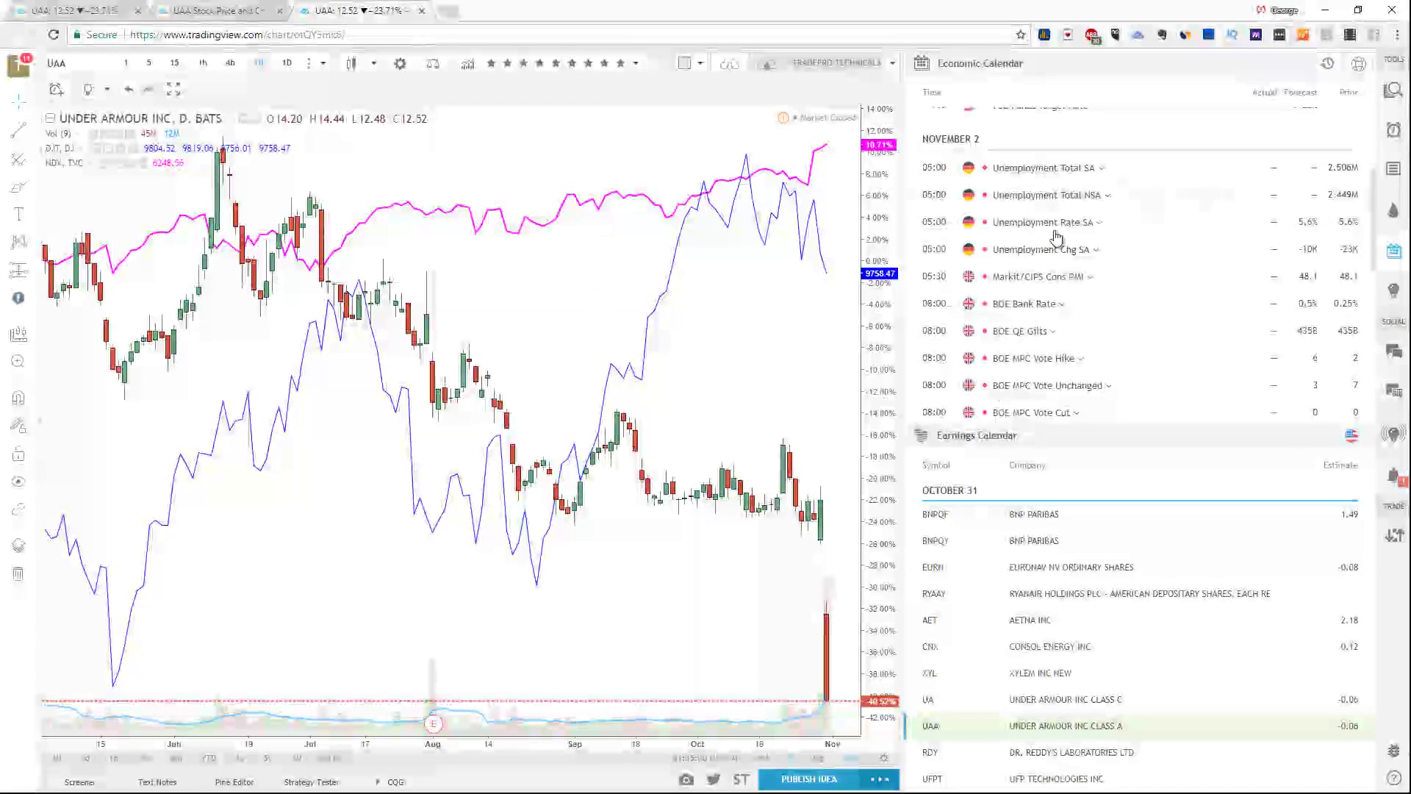
pyautogui.scroll(2, 952, 292)
# Mark the Fed Funds to Unemployment Rate events, circle Unemployment Chg SA, and underline Earnings Calendar.
pyautogui.moveTo(985, 193)
pyautogui.mouseDown()
pyautogui.moveTo(988, 257)
pyautogui.moveTo(1073, 237)
pyautogui.moveTo(1104, 317)
pyautogui.mouseUp()
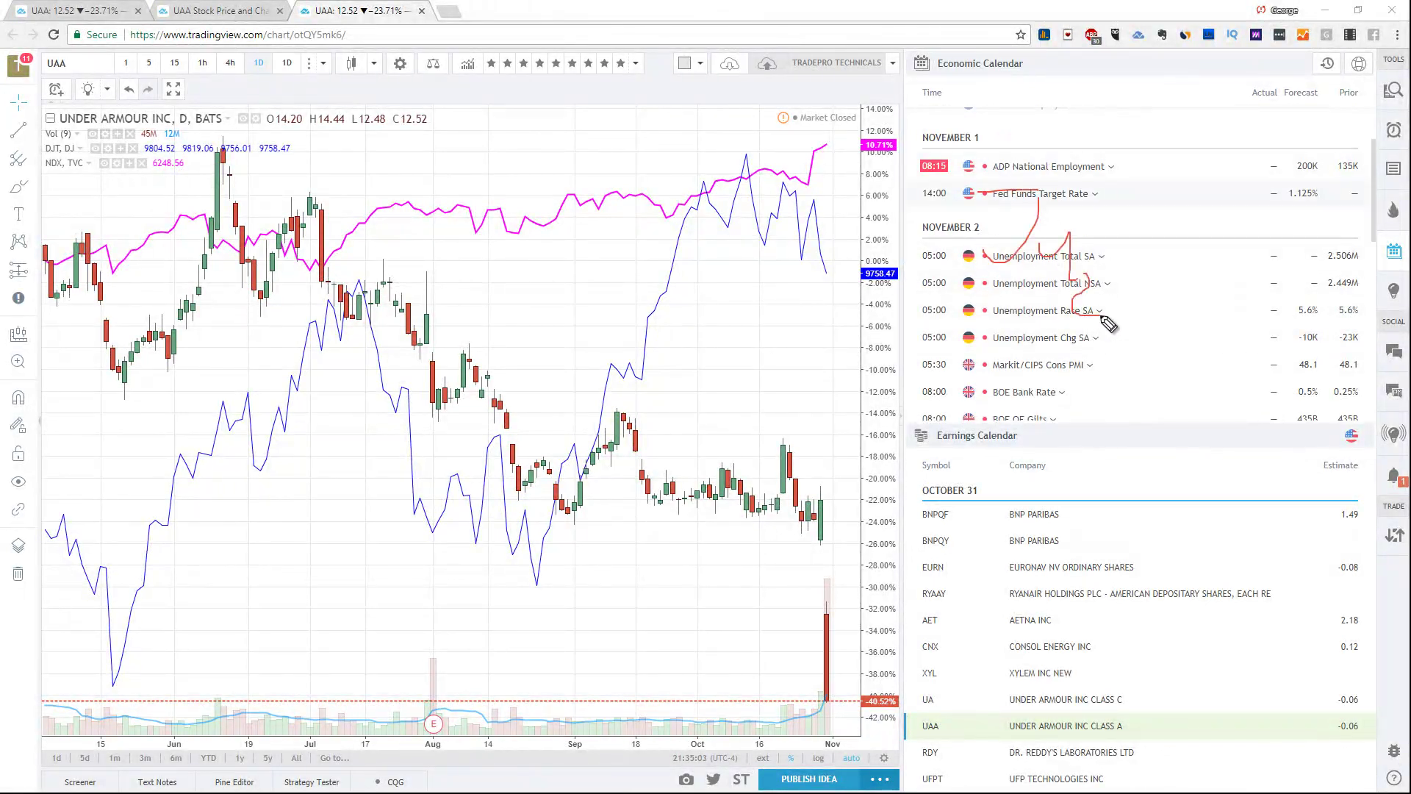
pyautogui.click(1014, 340)
pyautogui.moveTo(1263, 147)
pyautogui.mouseDown()
pyautogui.moveTo(889, 158)
pyautogui.moveTo(1208, 147)
pyautogui.mouseUp()
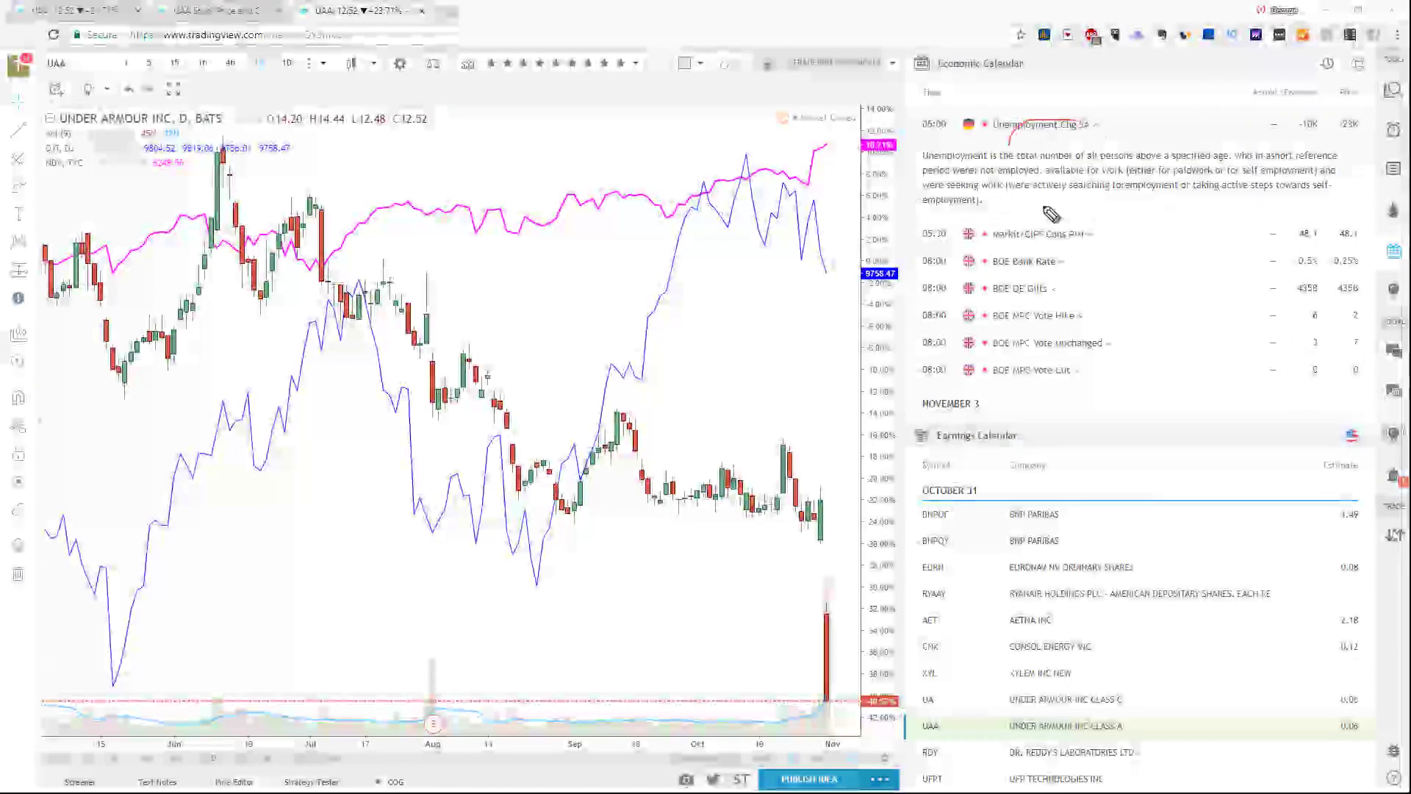
pyautogui.moveTo(1146, 147); pyautogui.dragTo(845, 158)
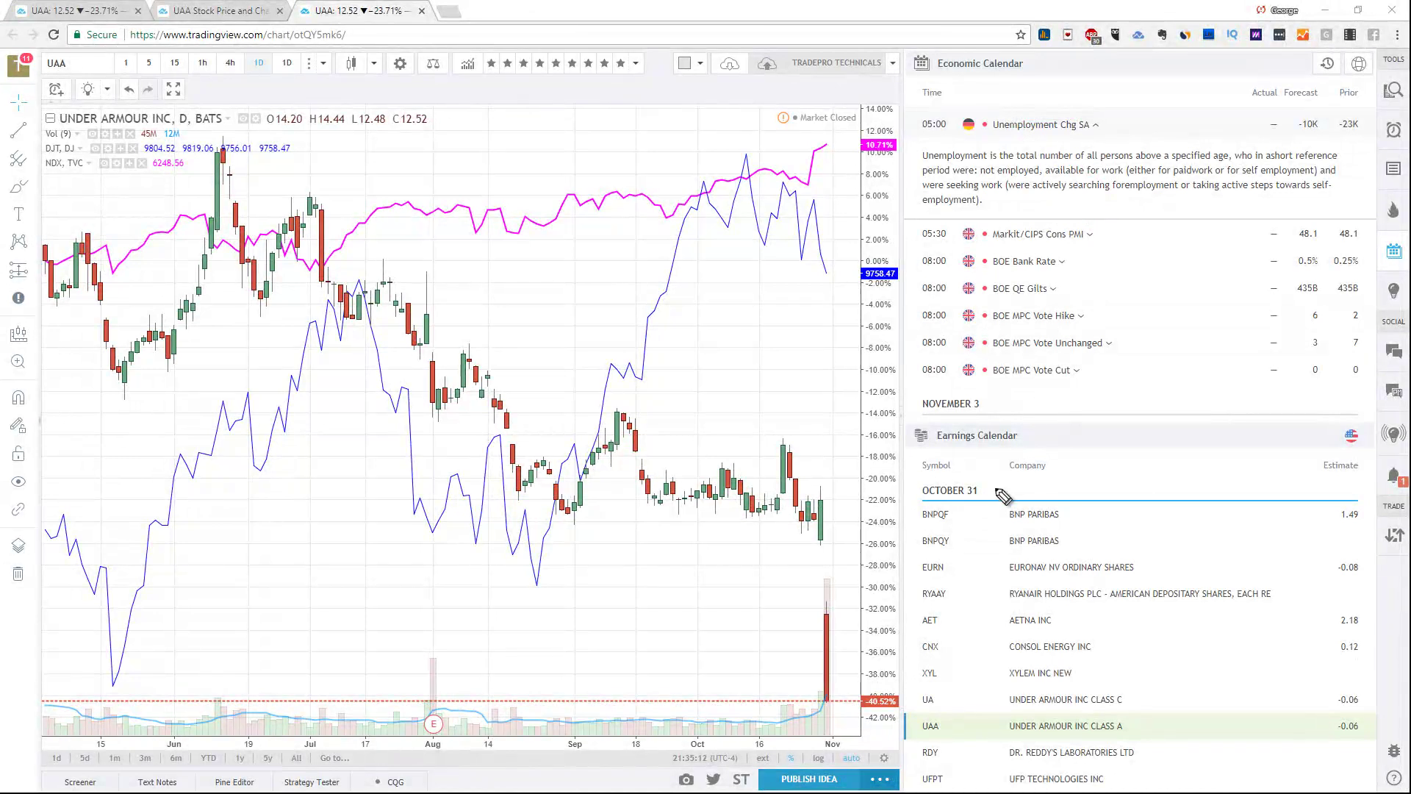
pyautogui.moveTo(924, 451); pyautogui.dragTo(1011, 452)
# Scroll down the Earnings Calendar and load Innophos Holdings (IPHS) onto the chart.
pyautogui.scroll(-2, 974, 504)
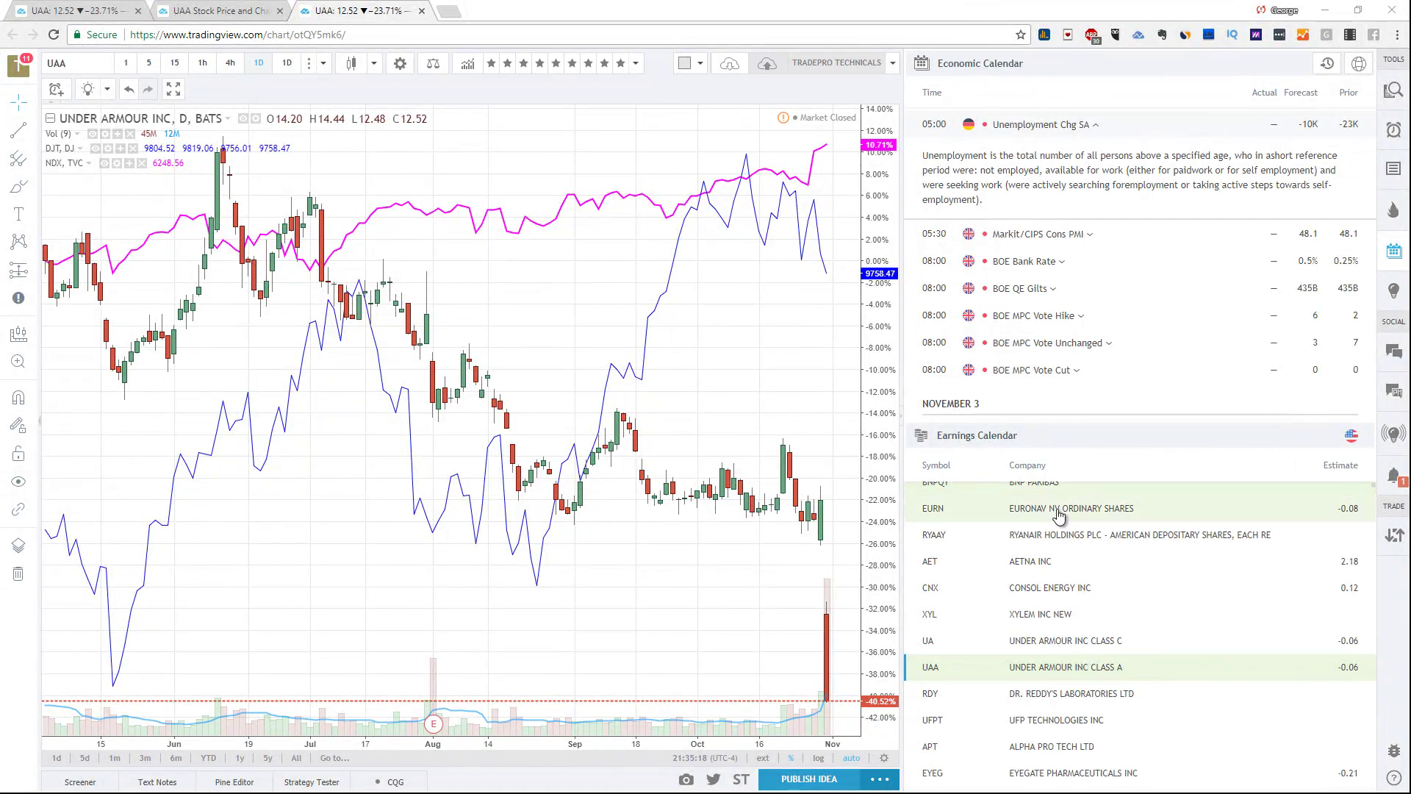
pyautogui.scroll(-4, 1059, 516)
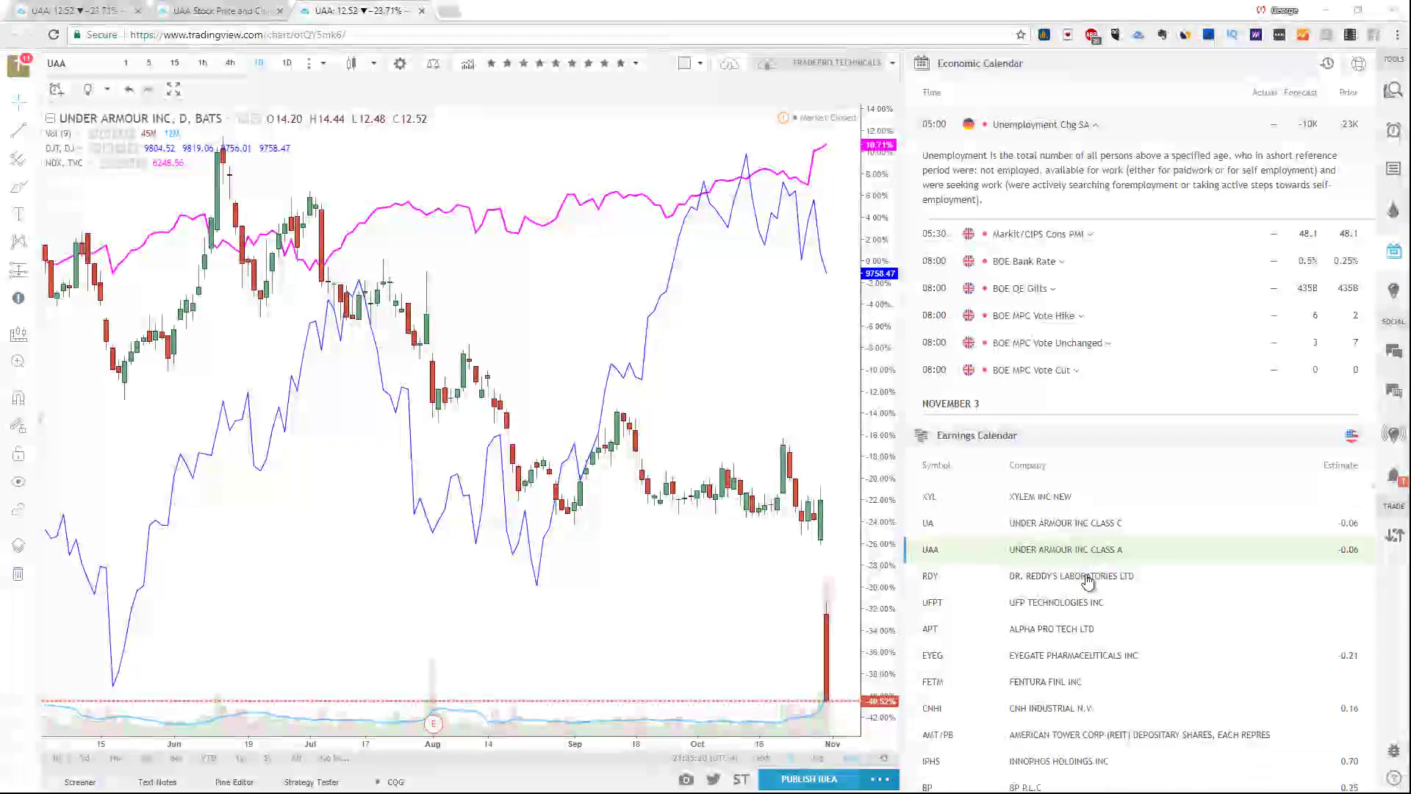
pyautogui.scroll(-7, 1087, 580)
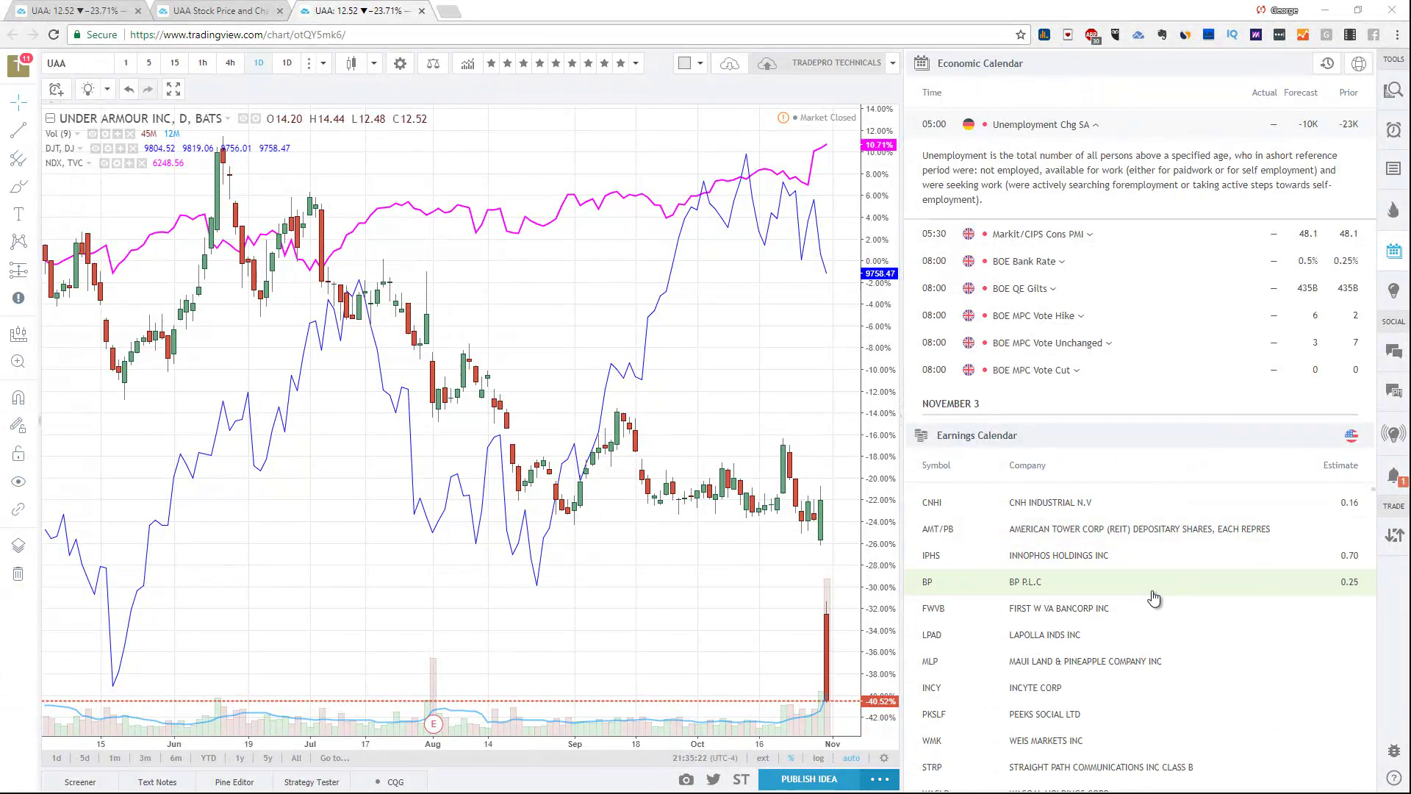
pyautogui.click(948, 558)
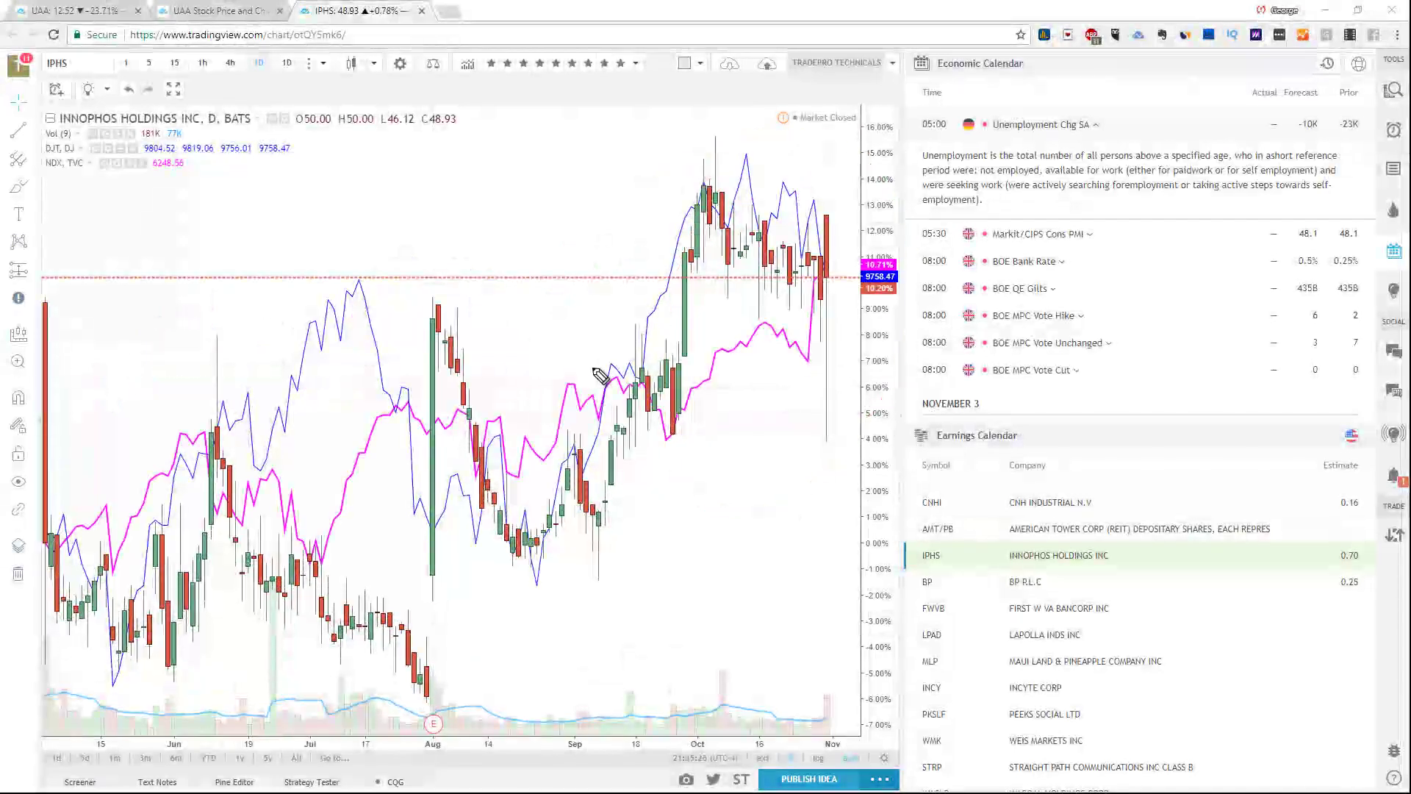
# Open the earnings calendar country list and close it without changing anything.
pyautogui.scroll(-2, 1165, 576)
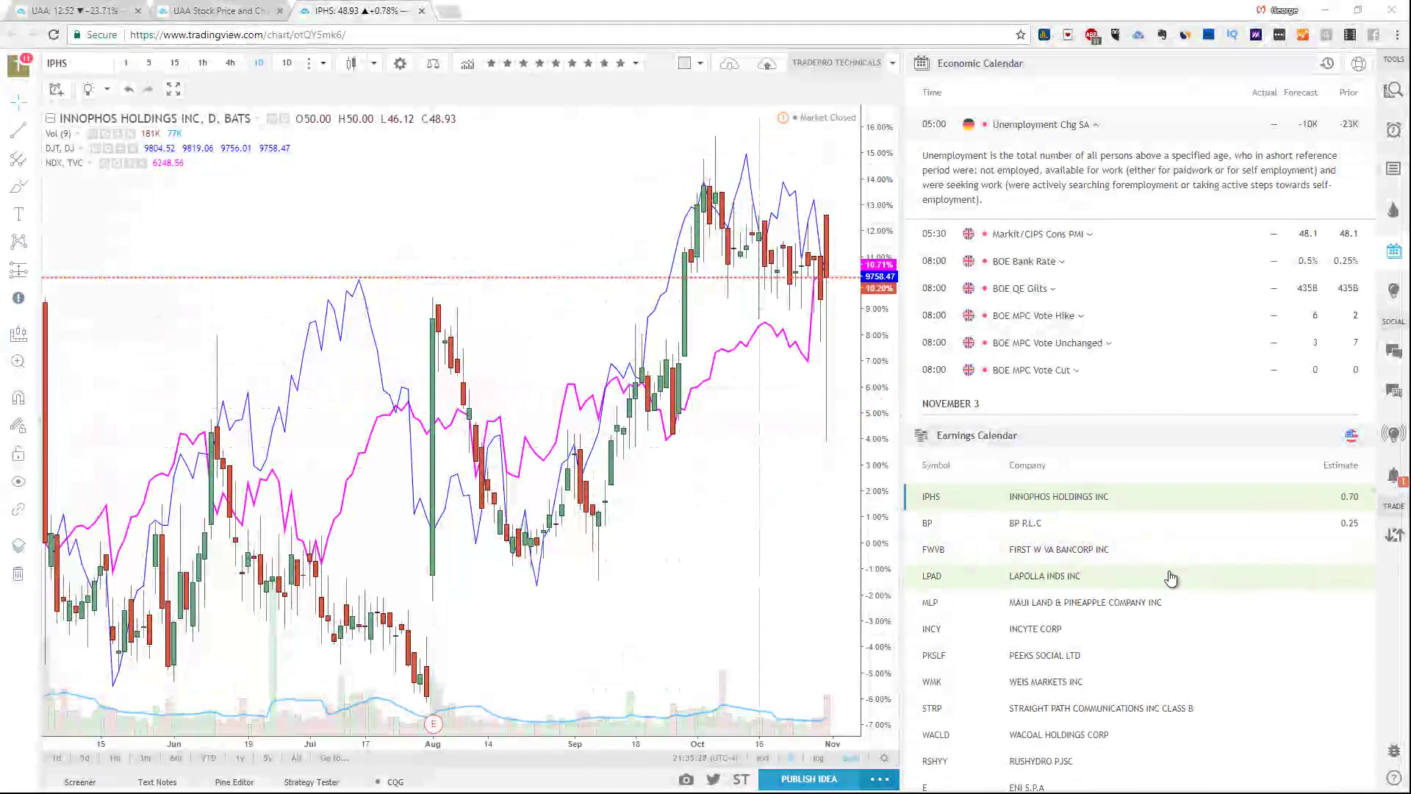
pyautogui.click(1352, 436)
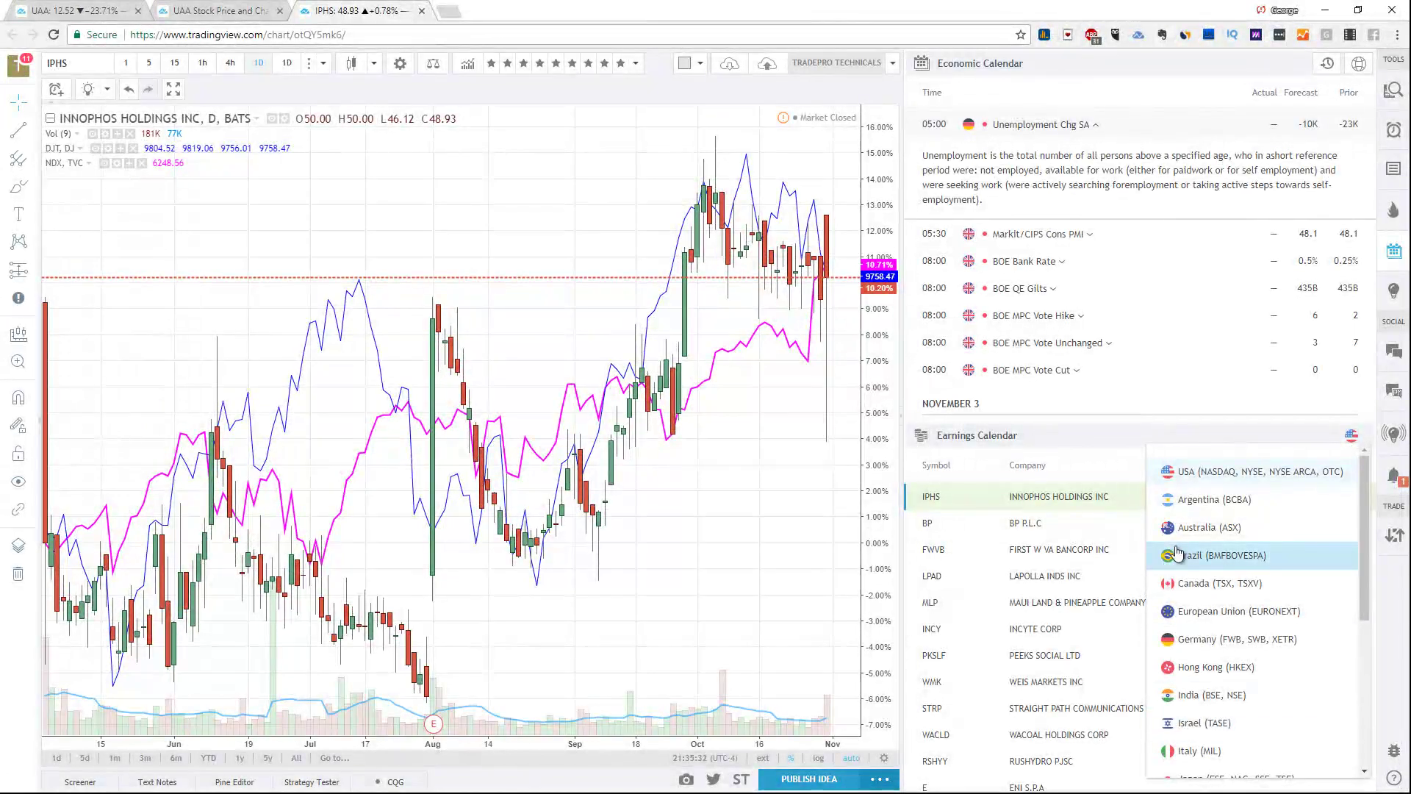
pyautogui.click(1000, 506)
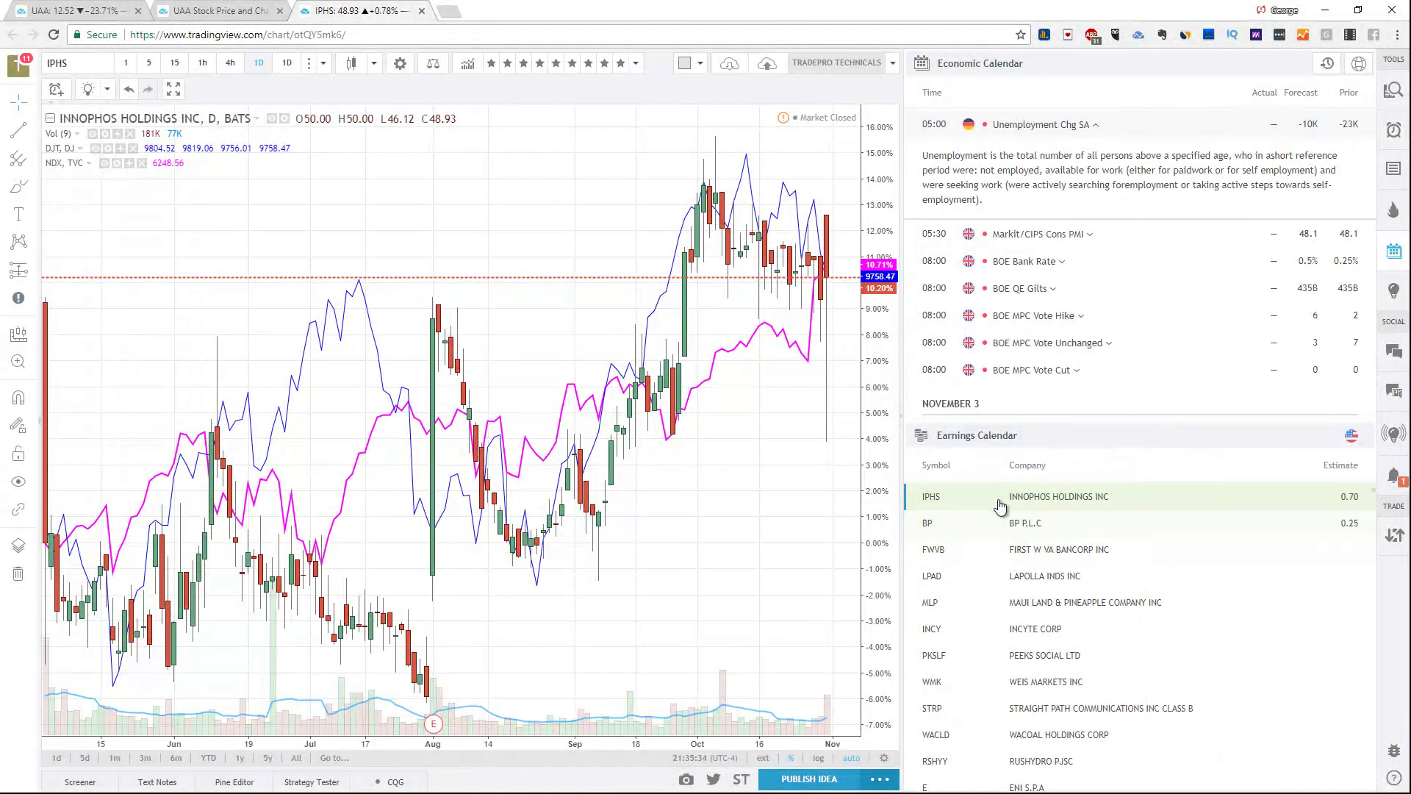
# Show the empty My Ideas list and start a new idea to publish.
pyautogui.click(1395, 291)
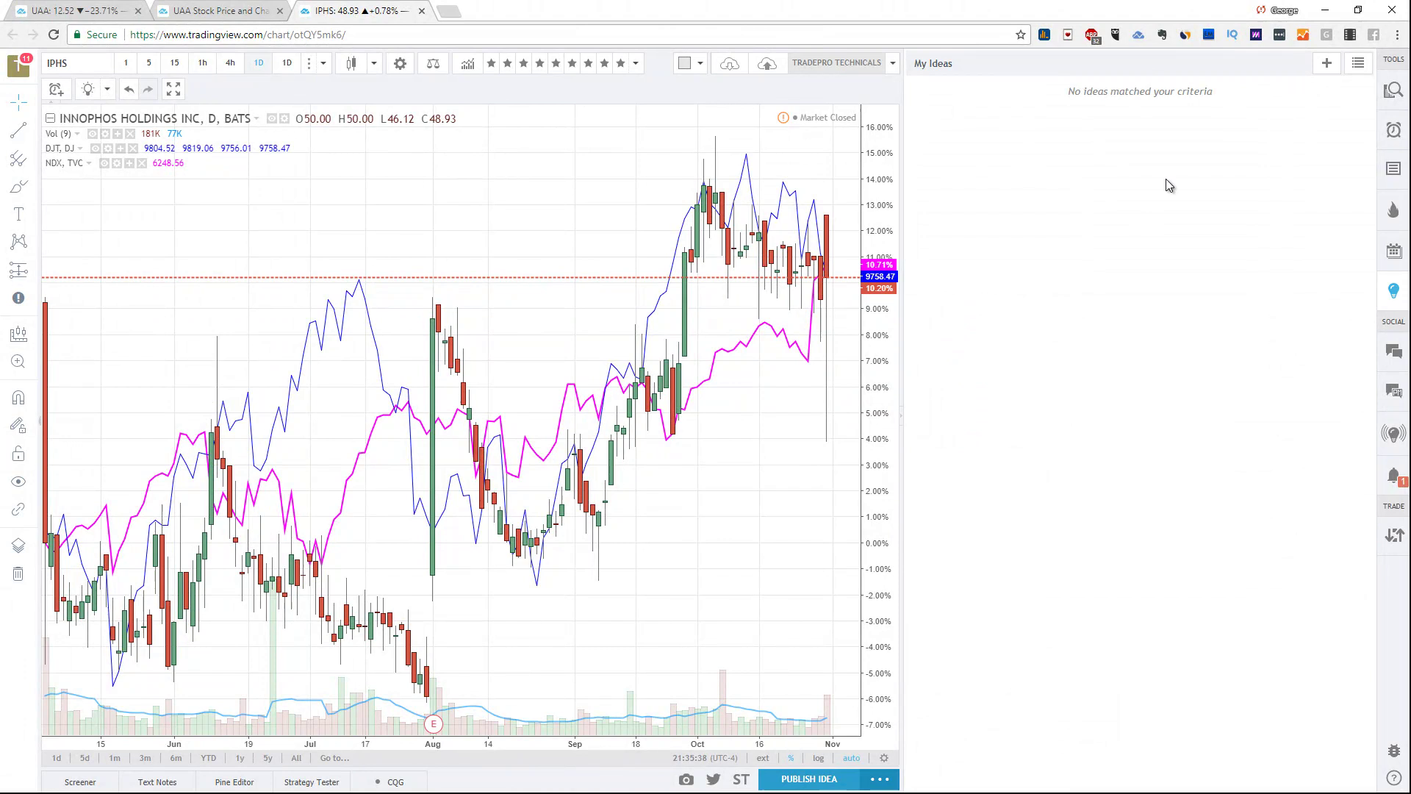
pyautogui.click(1327, 64)
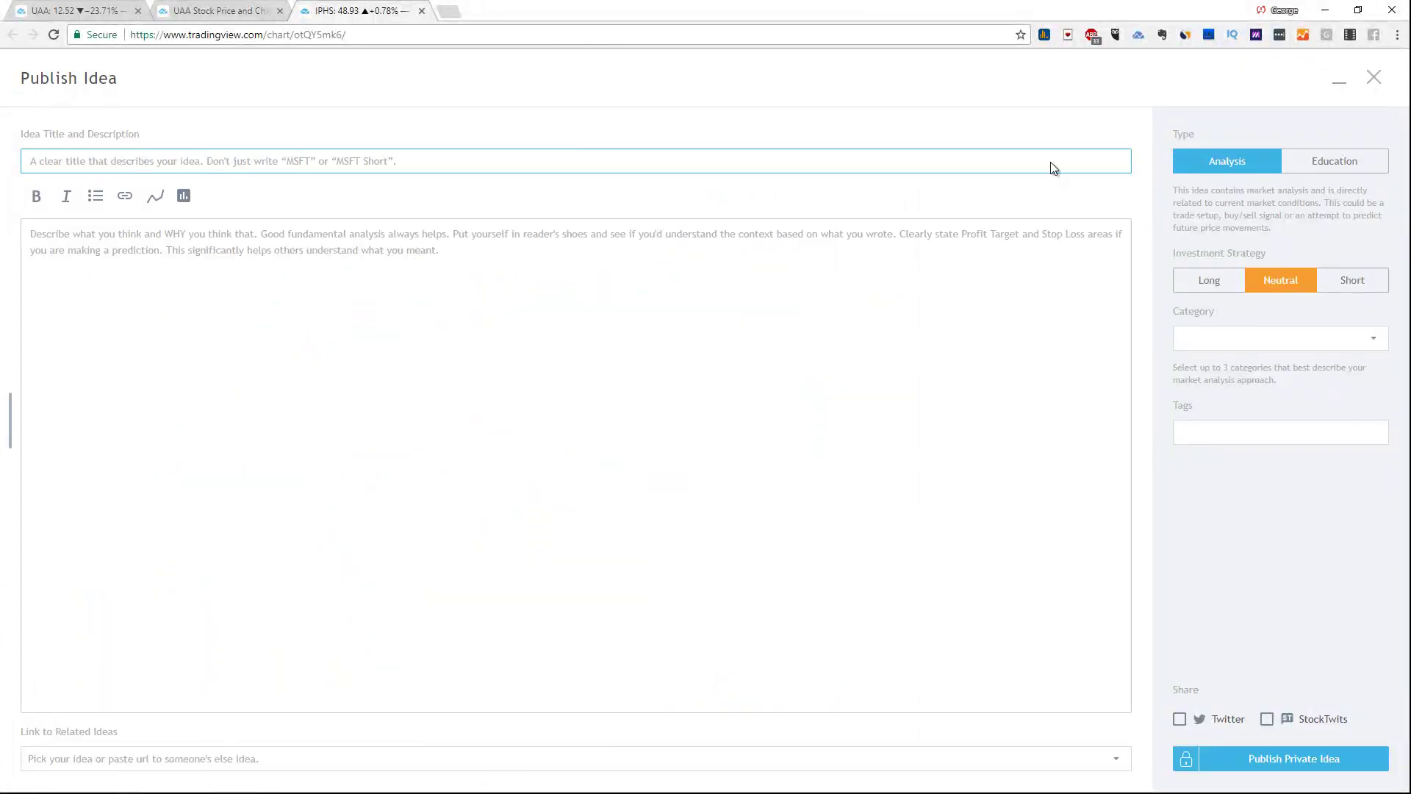
pyautogui.rightClick(1311, 761)
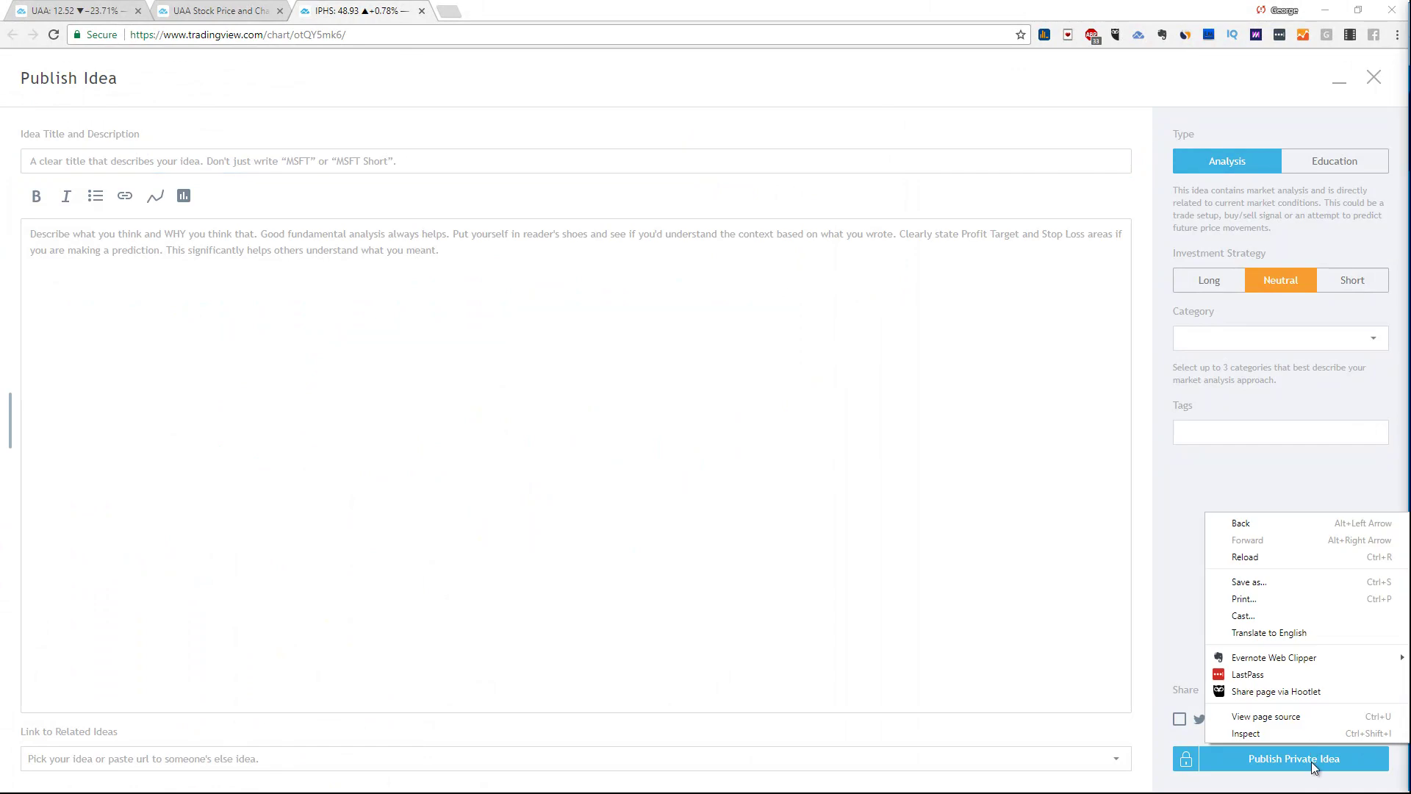
pyautogui.press('Escape')
# Turn on Twitter sharing, close its popup, and close the Publish Idea form unsubmitted.
pyautogui.click(1180, 719)
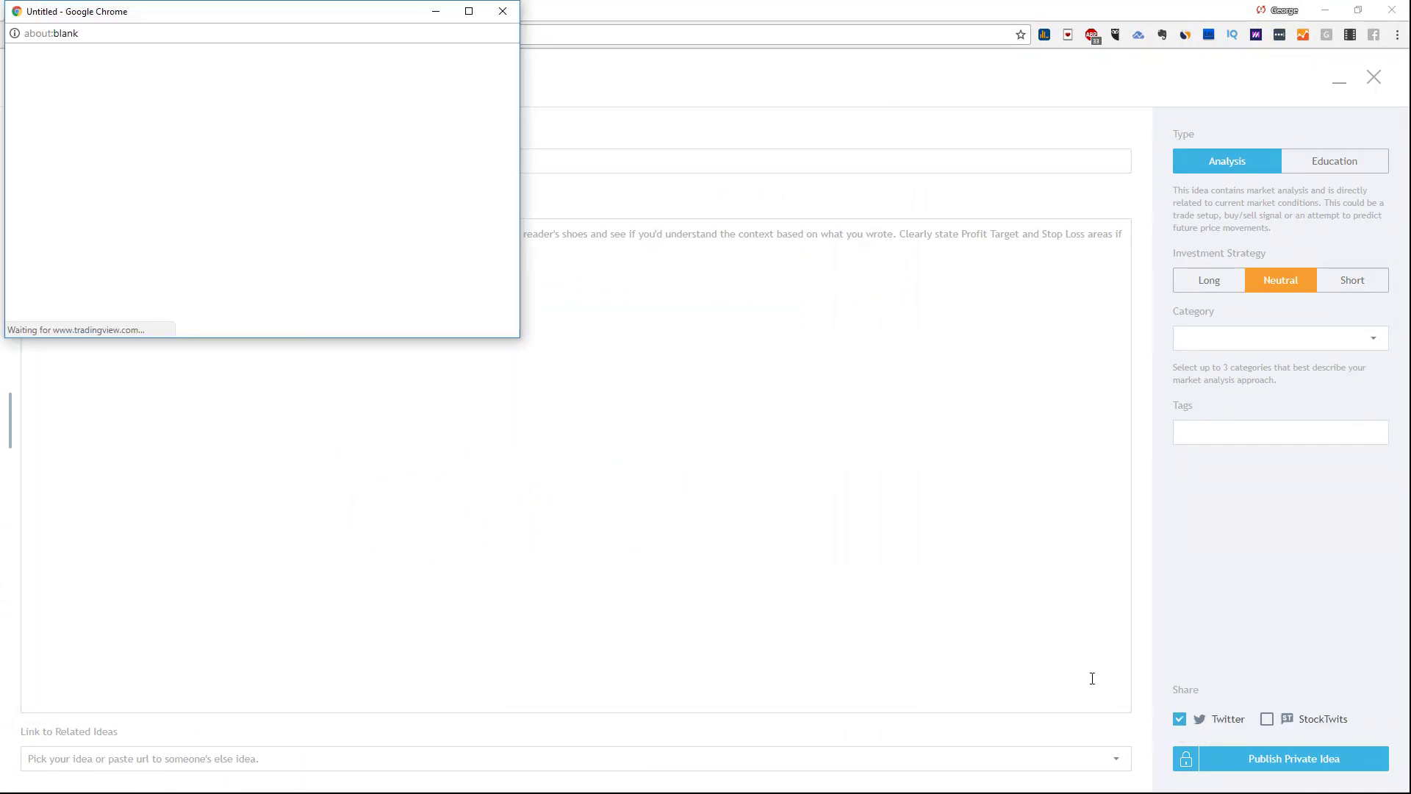
pyautogui.click(500, 11)
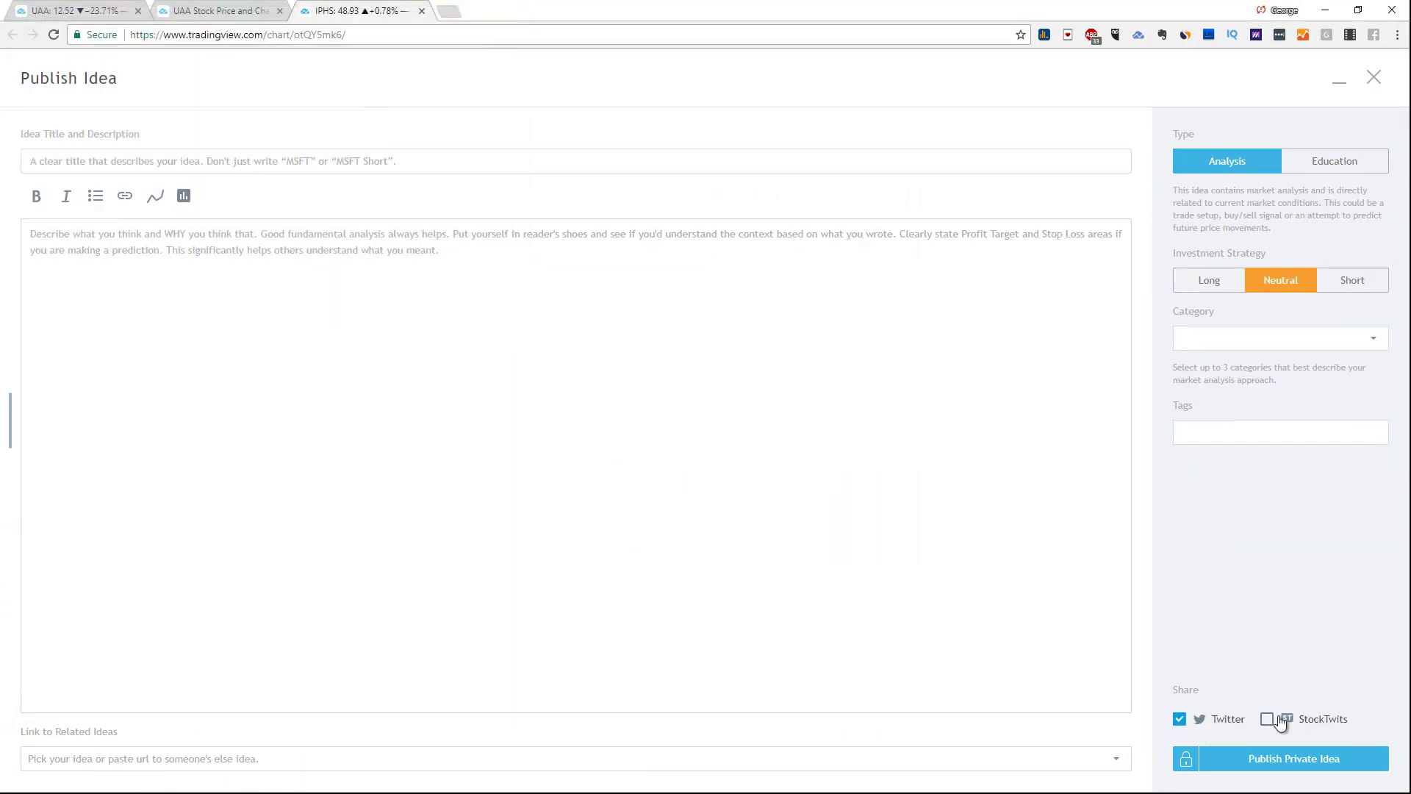
pyautogui.press('Escape')
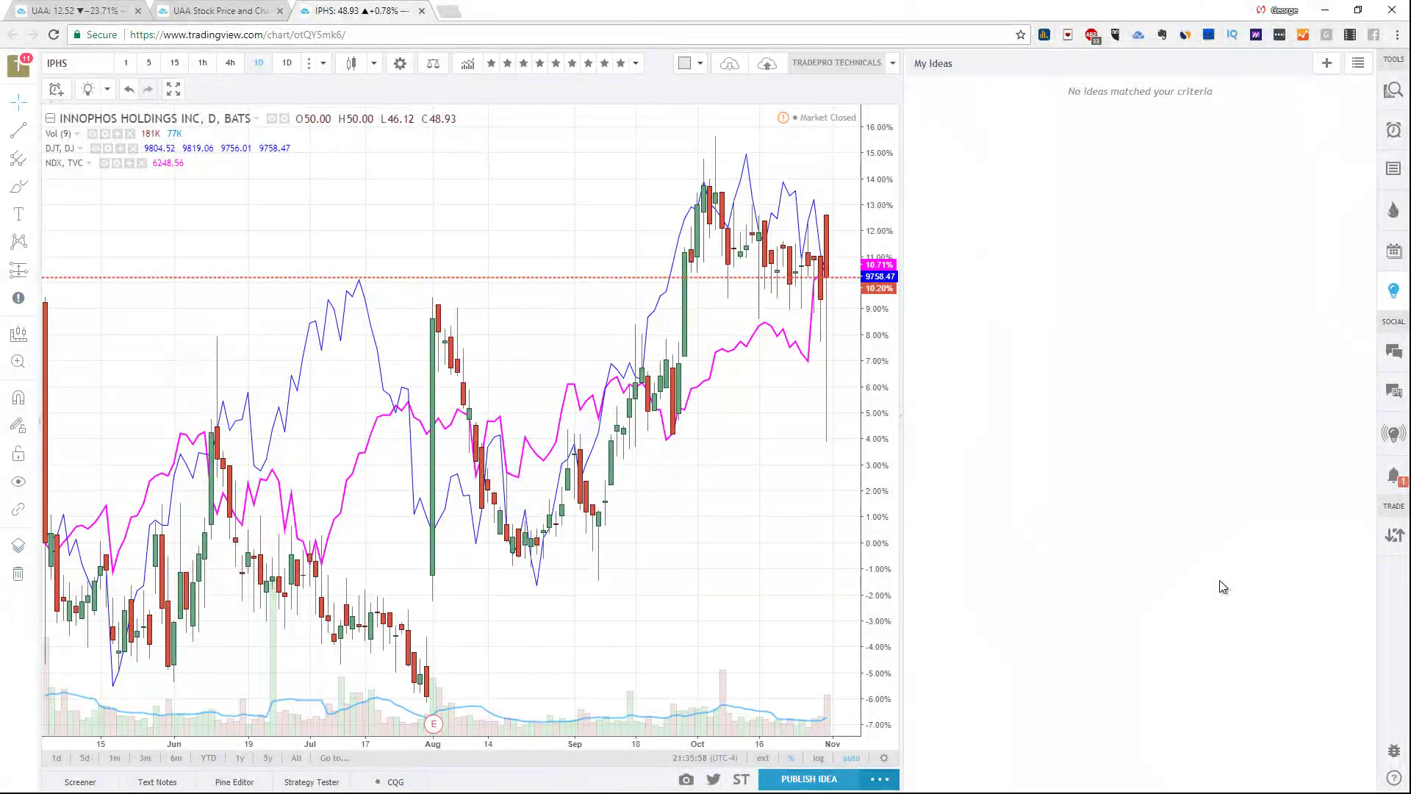
# Show the community Chats, scroll the All Talks list to DanV Charting The Waves, then open recent chats.
pyautogui.click(1395, 351)
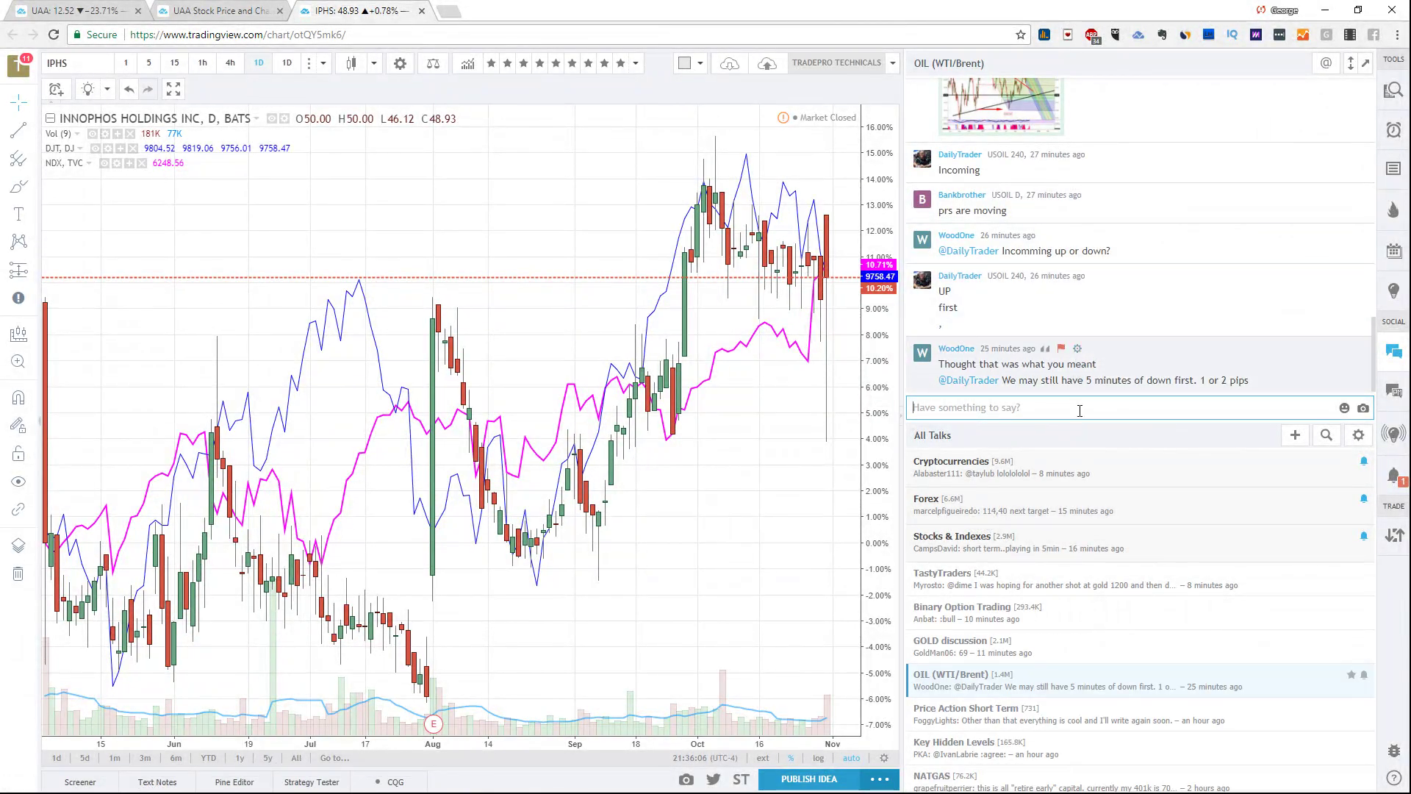
pyautogui.scroll(-5, 1058, 488)
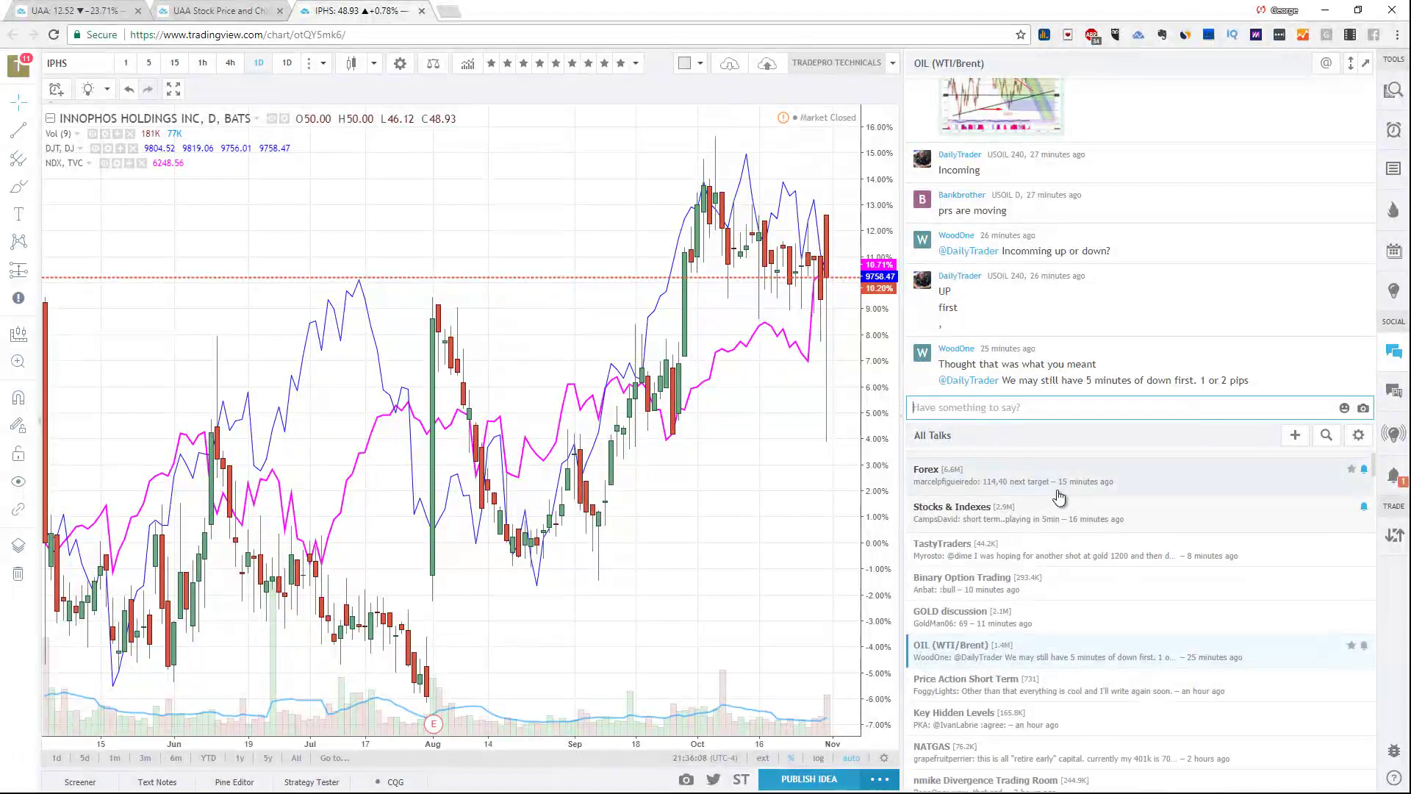
pyautogui.scroll(-10, 1073, 496)
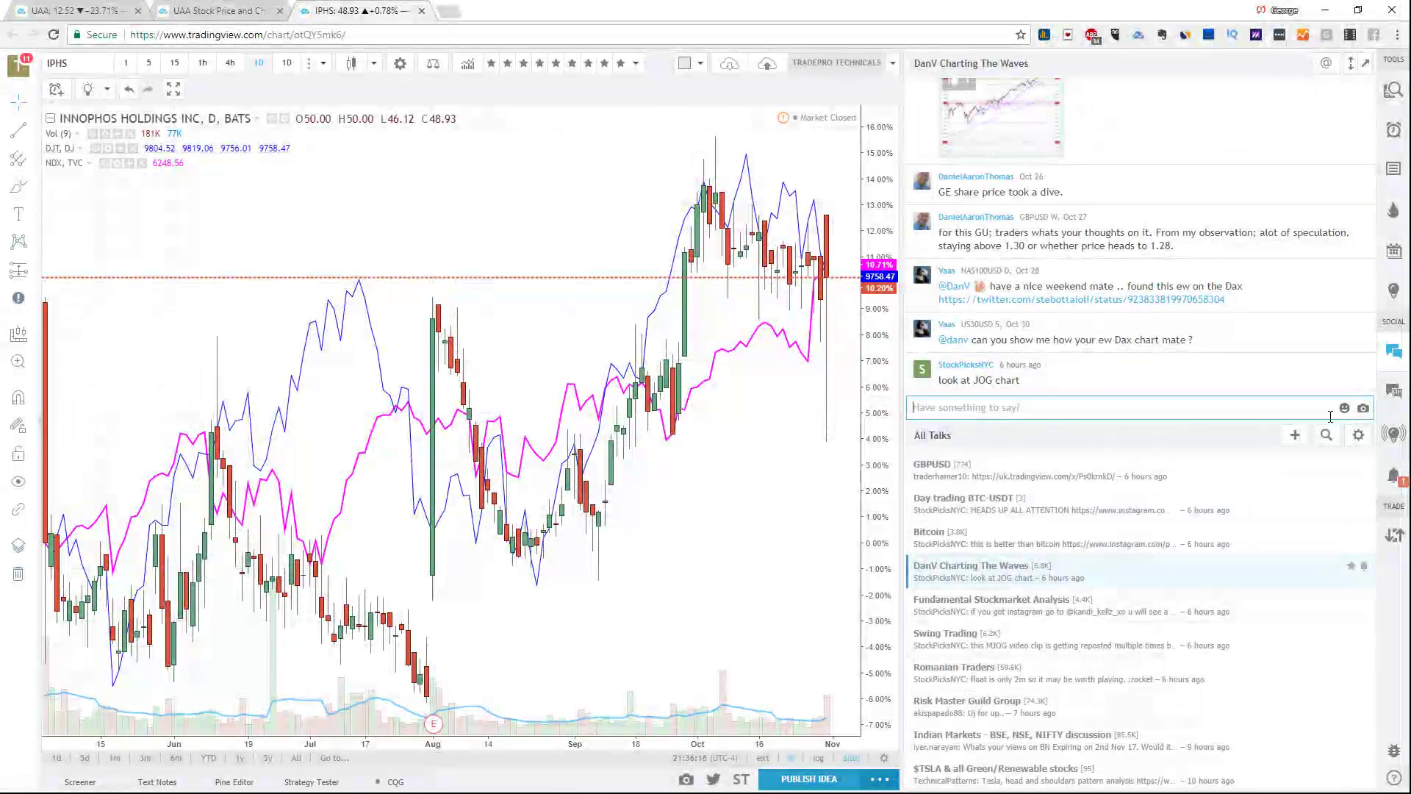
pyautogui.click(1393, 391)
# Cycle through Notifications, Calendar, Hotlists and Alerts, then show the widened Credit Stocks watchlist with AAPL news.
pyautogui.click(1393, 475)
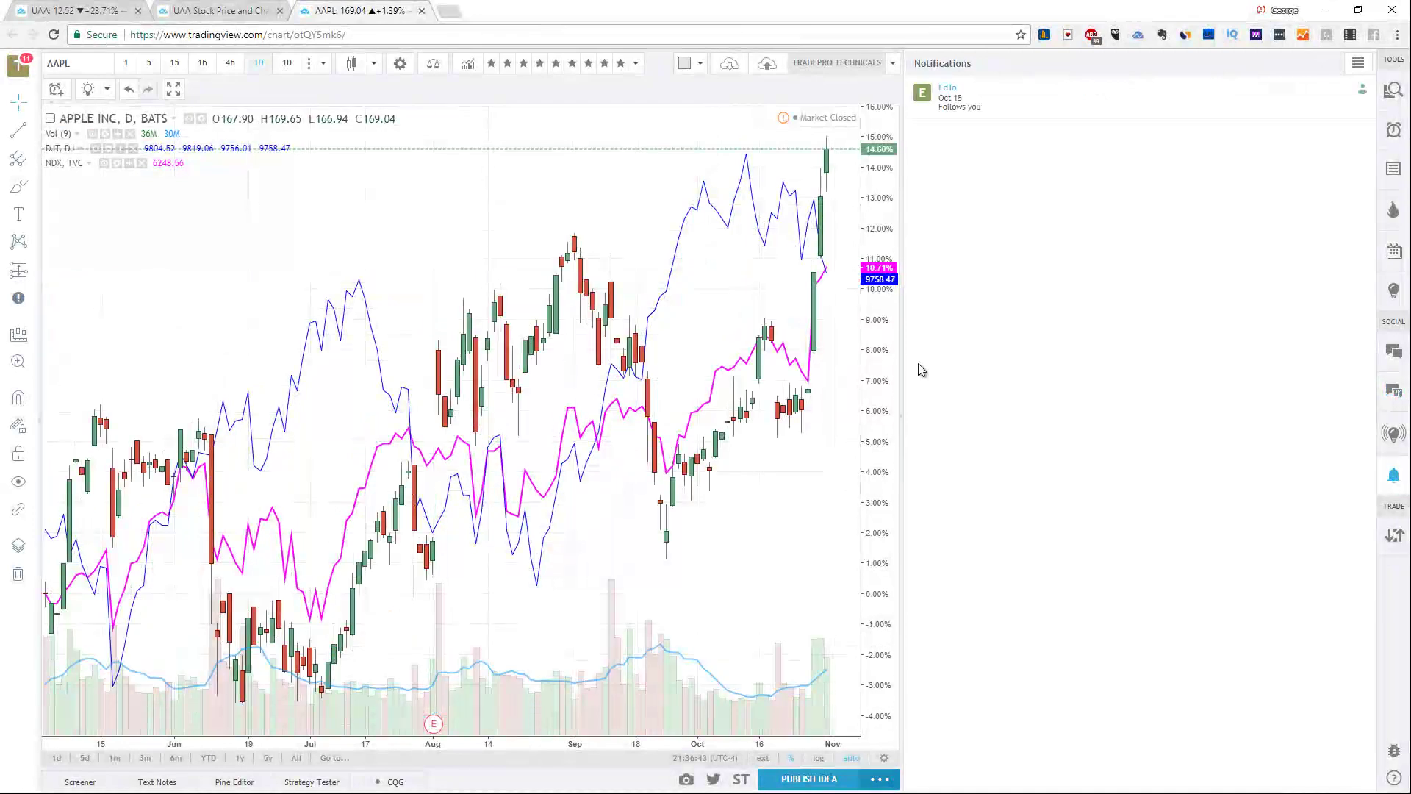
pyautogui.click(1394, 251)
pyautogui.click(1393, 210)
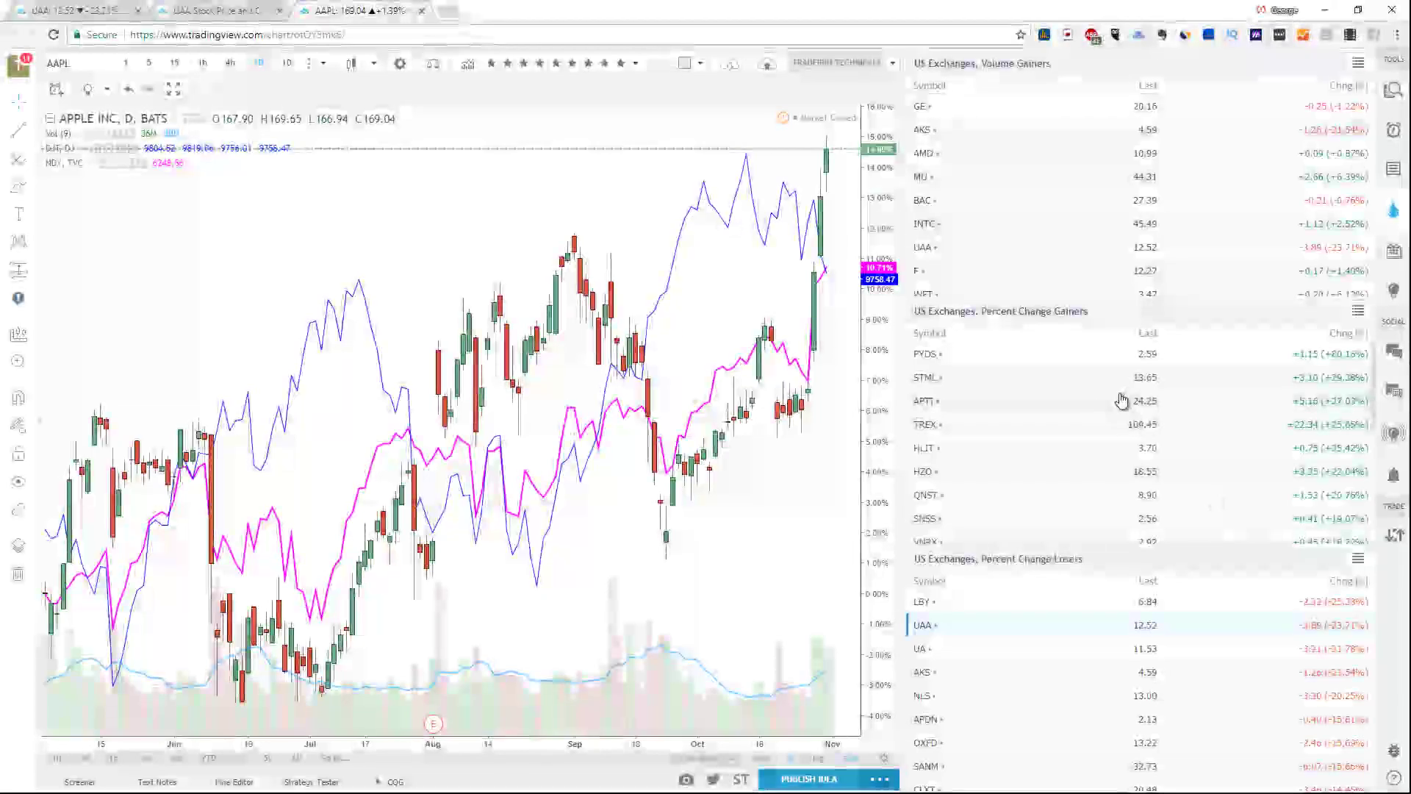
pyautogui.click(1387, 133)
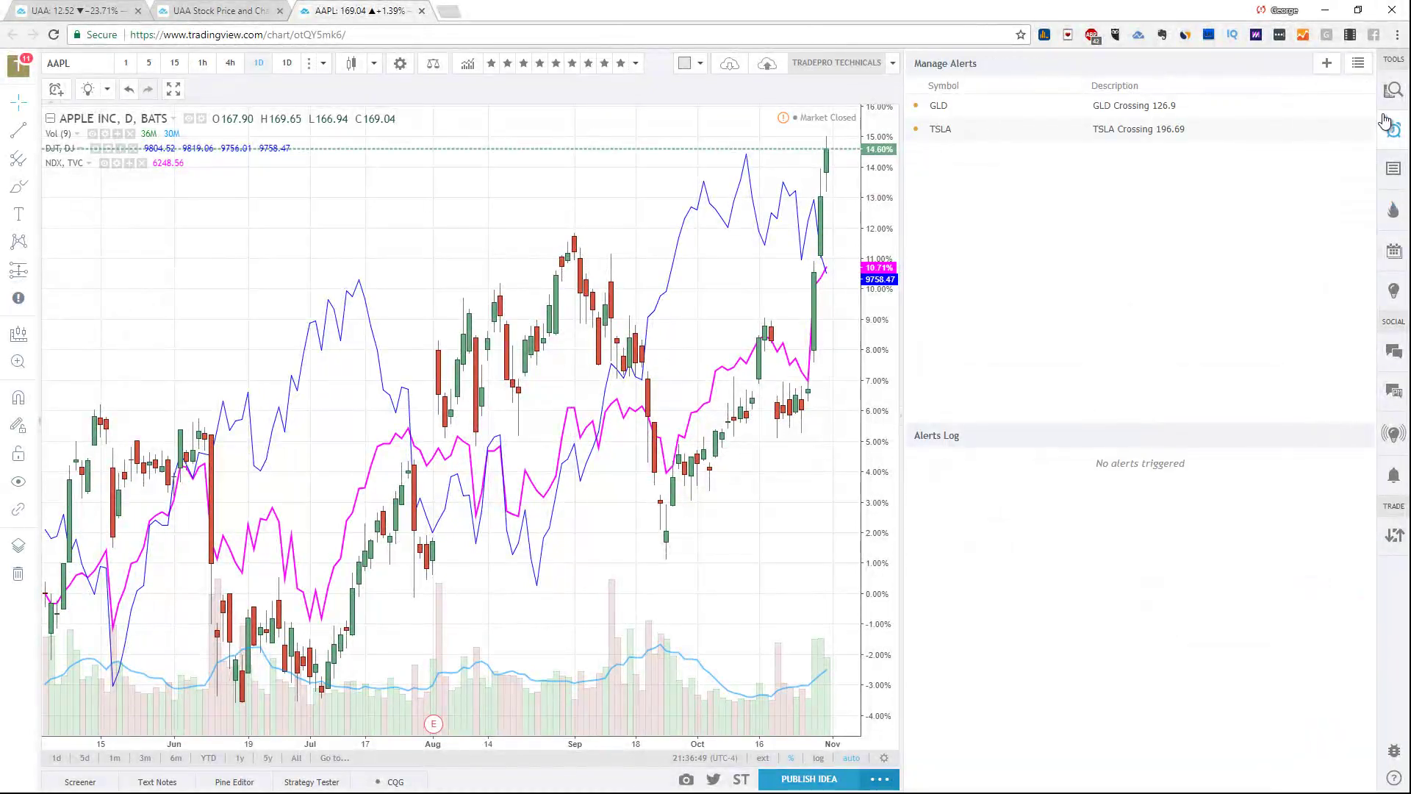
pyautogui.click(1393, 90)
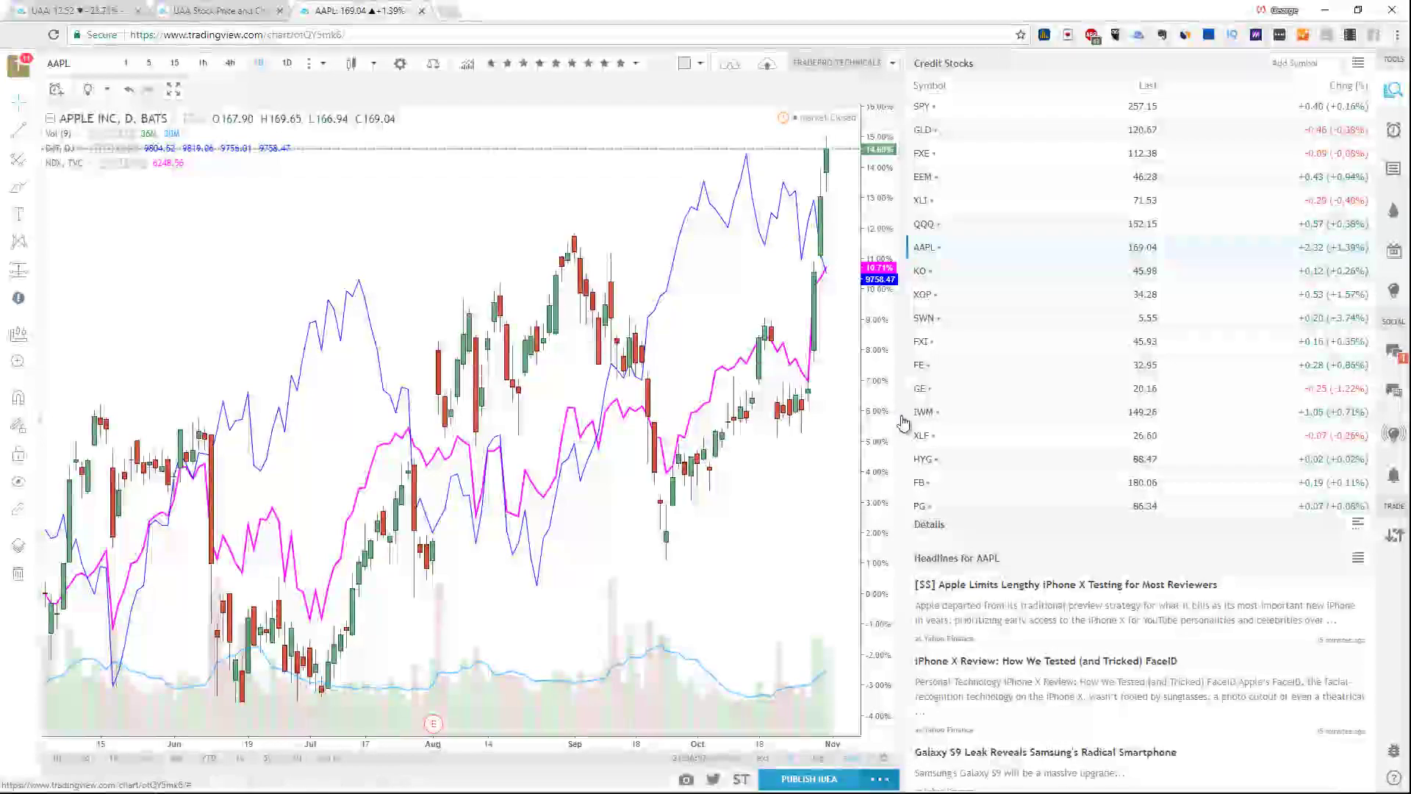
pyautogui.moveTo(901, 405); pyautogui.dragTo(1124, 403)
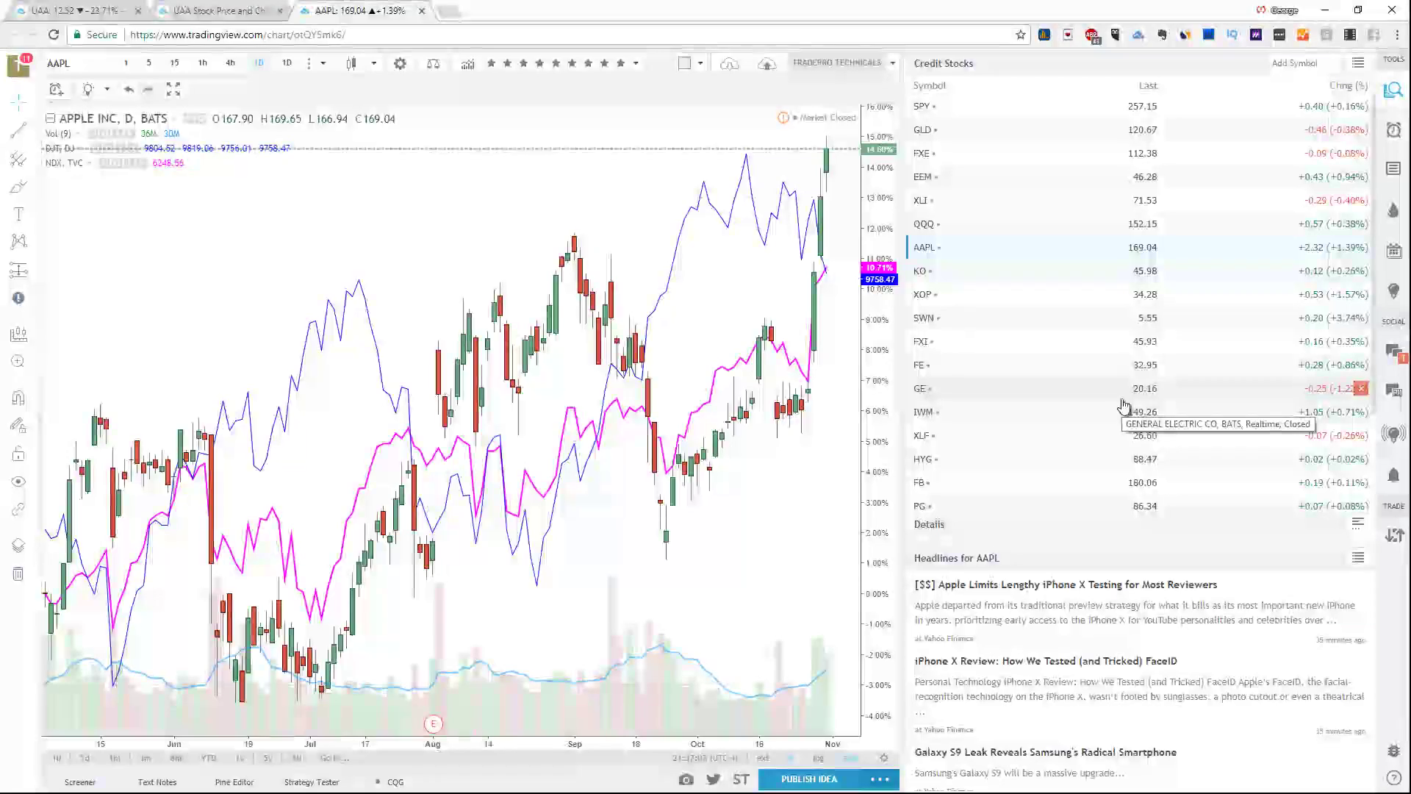
# Hide and reopen the watchlist panel, narrow it, then close it so the AAPL chart fills the window.
pyautogui.click(1393, 91)
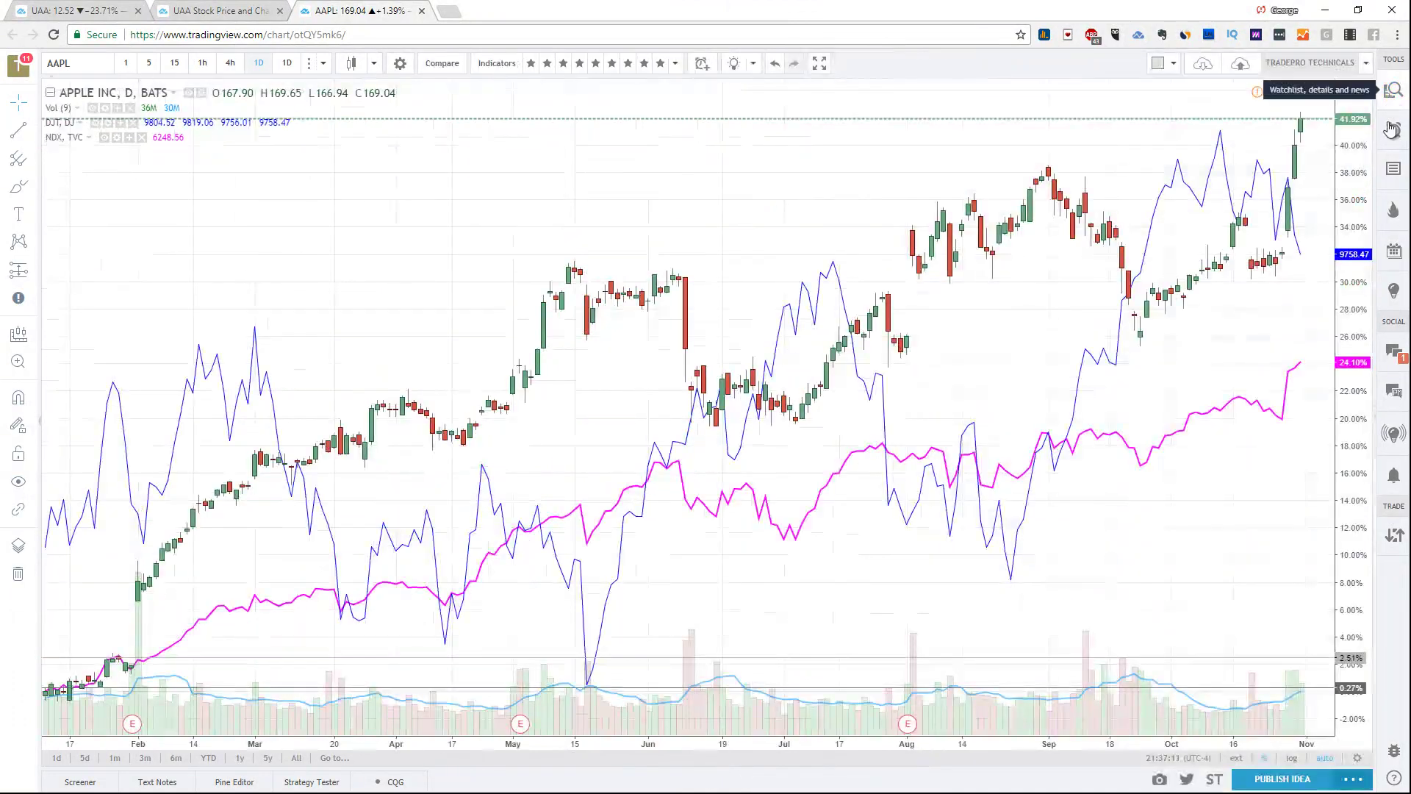
pyautogui.click(1393, 93)
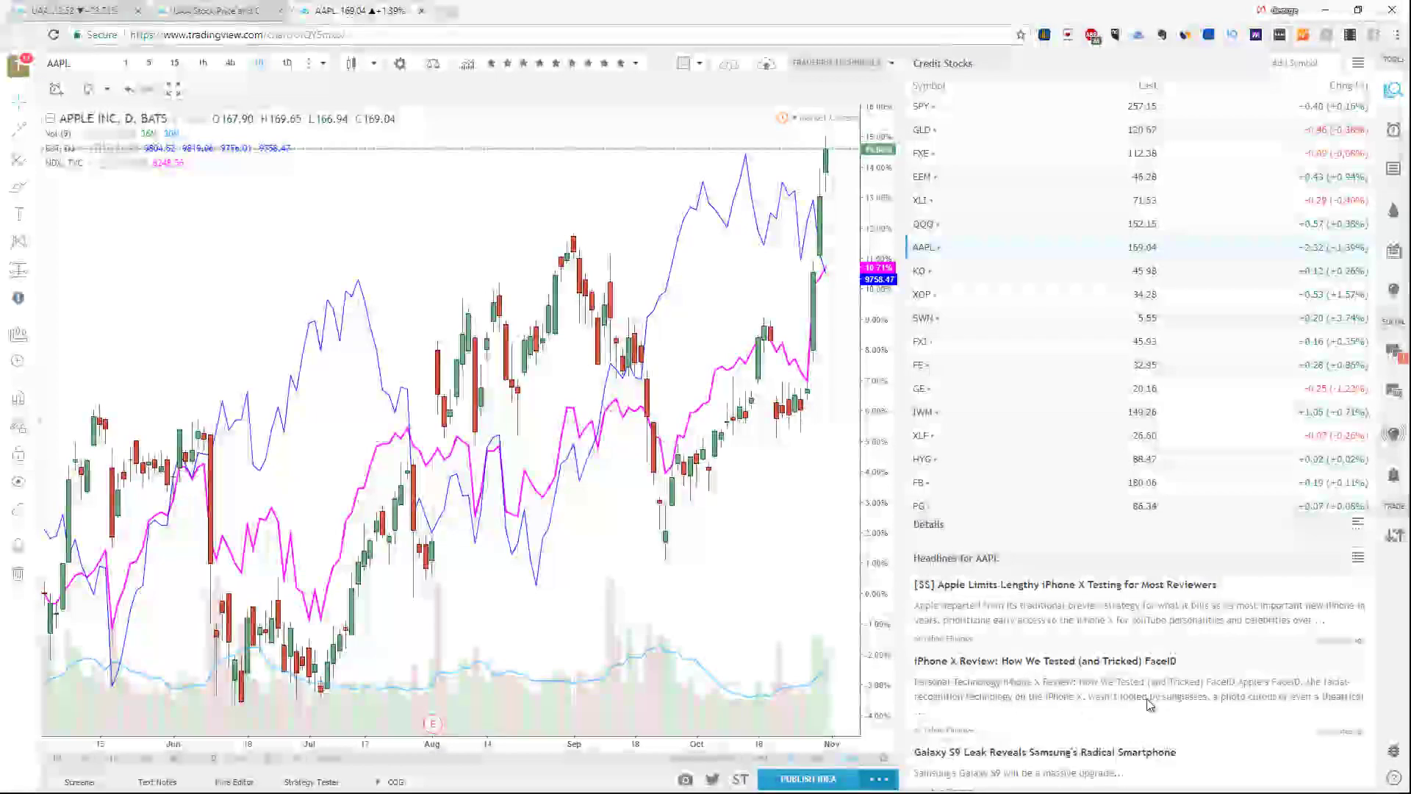
pyautogui.moveTo(902, 712); pyautogui.dragTo(1170, 683)
pyautogui.scroll(-5, 1208, 602)
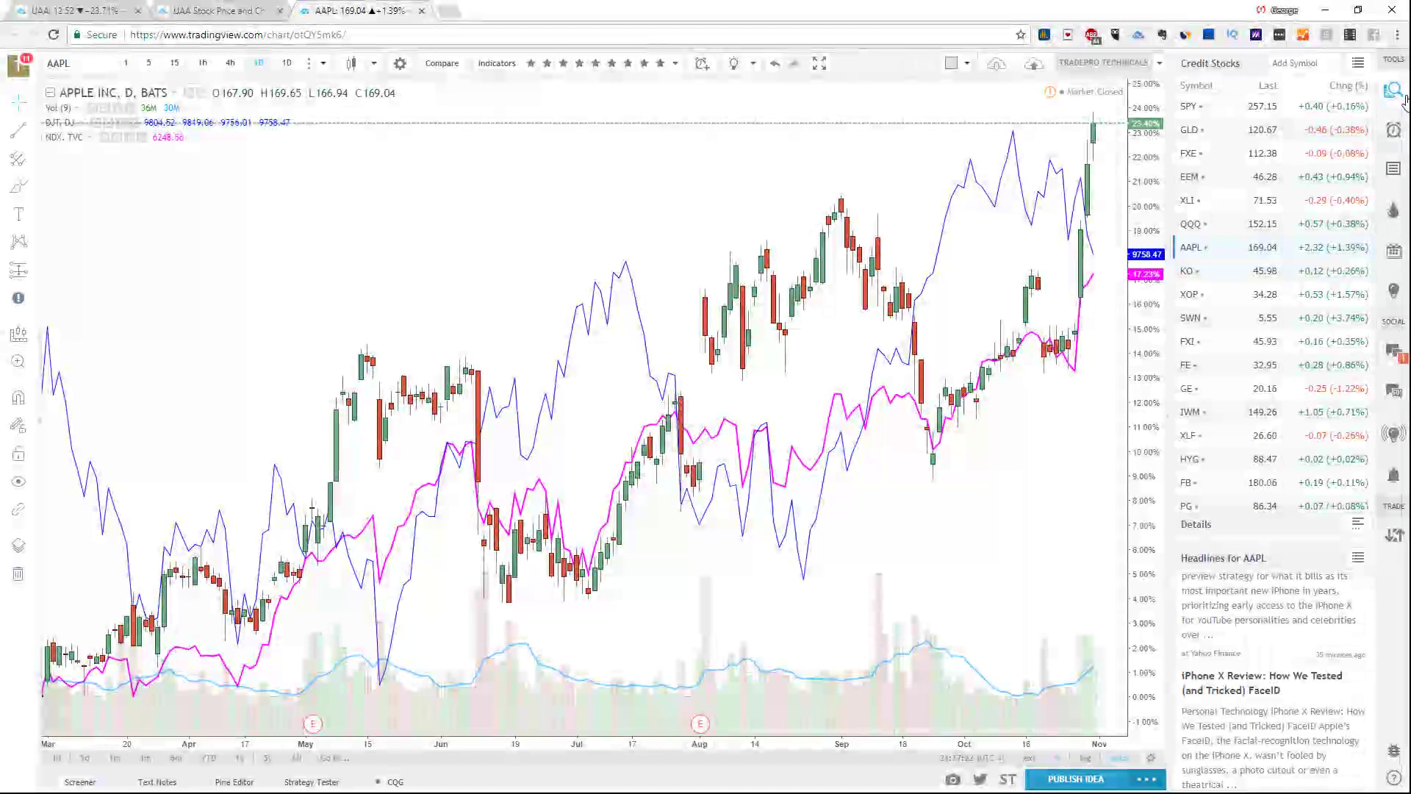
pyautogui.click(1402, 96)
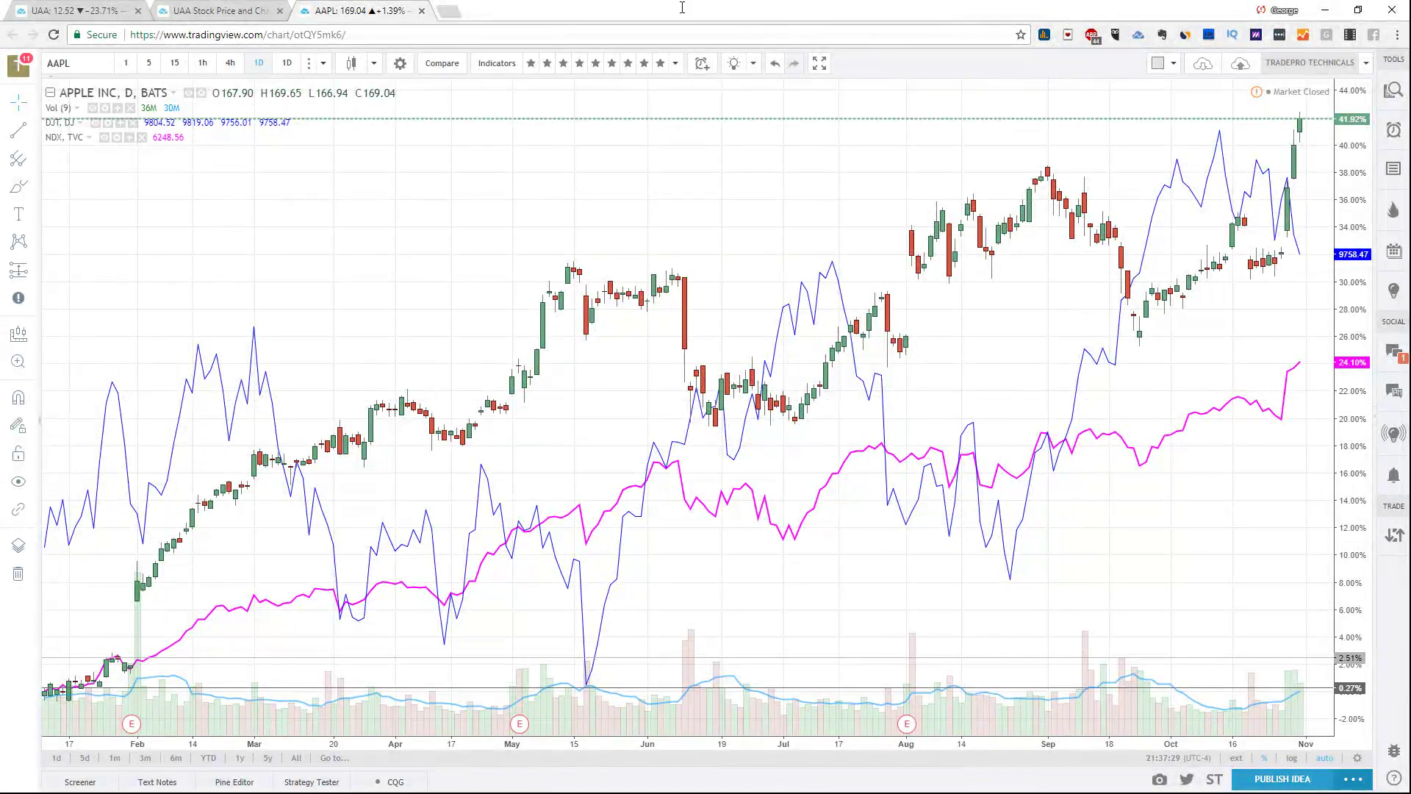
# Delete the DJT and NDX comparison lines from the AAPL chart.
pyautogui.click(780, 340)
pyautogui.press('Delete')
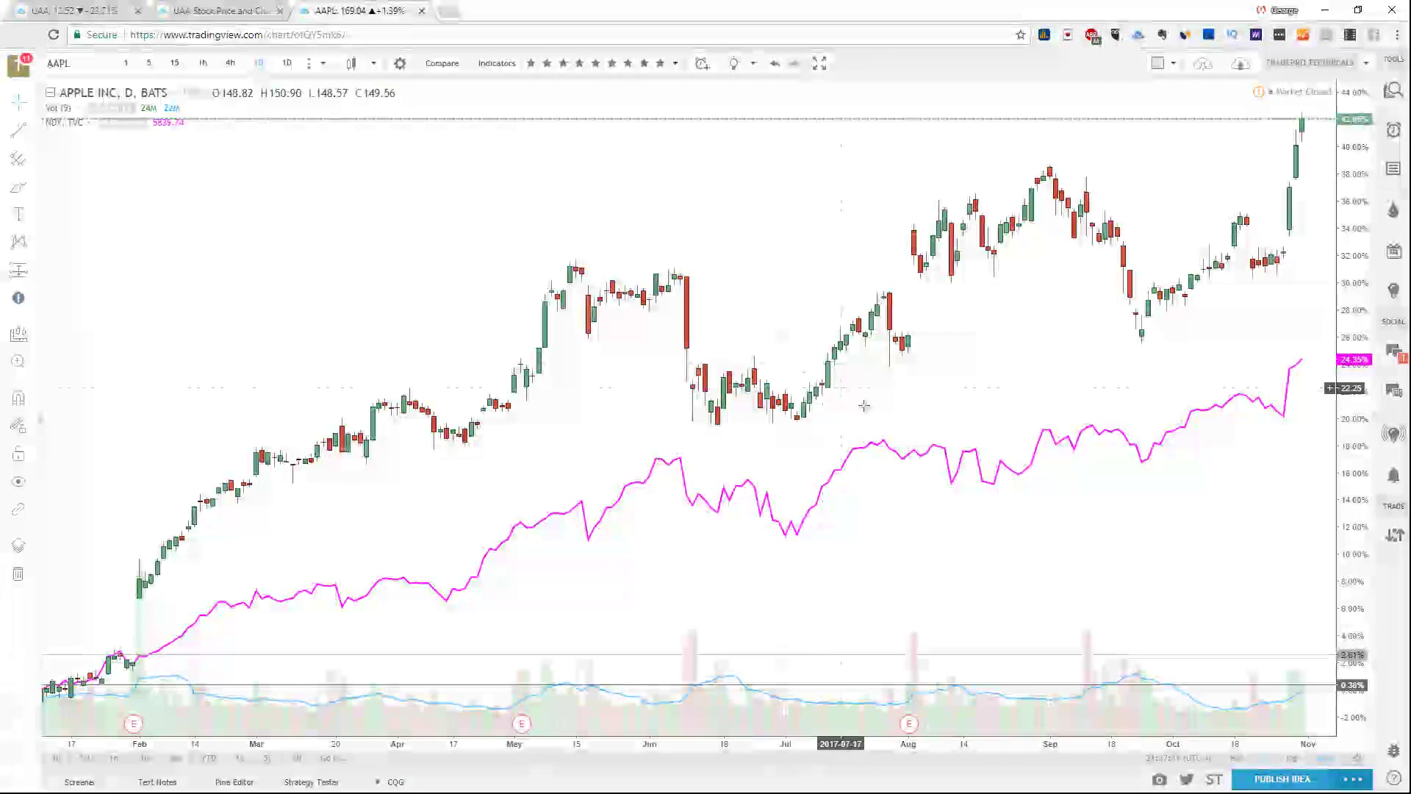
pyautogui.click(884, 444)
pyautogui.press('Delete')
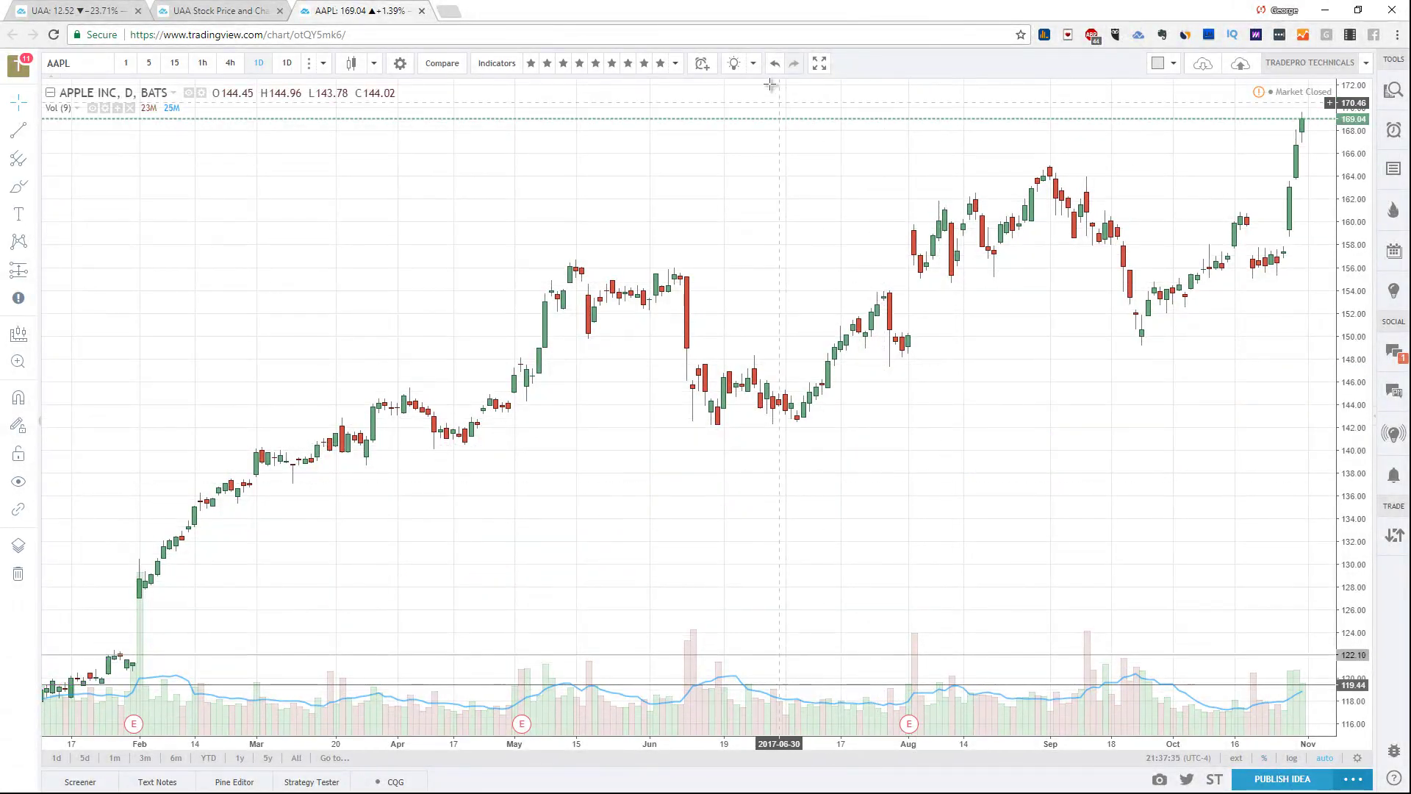
# Open the published ideas display options and close them unchanged.
pyautogui.moveTo(729, 60)
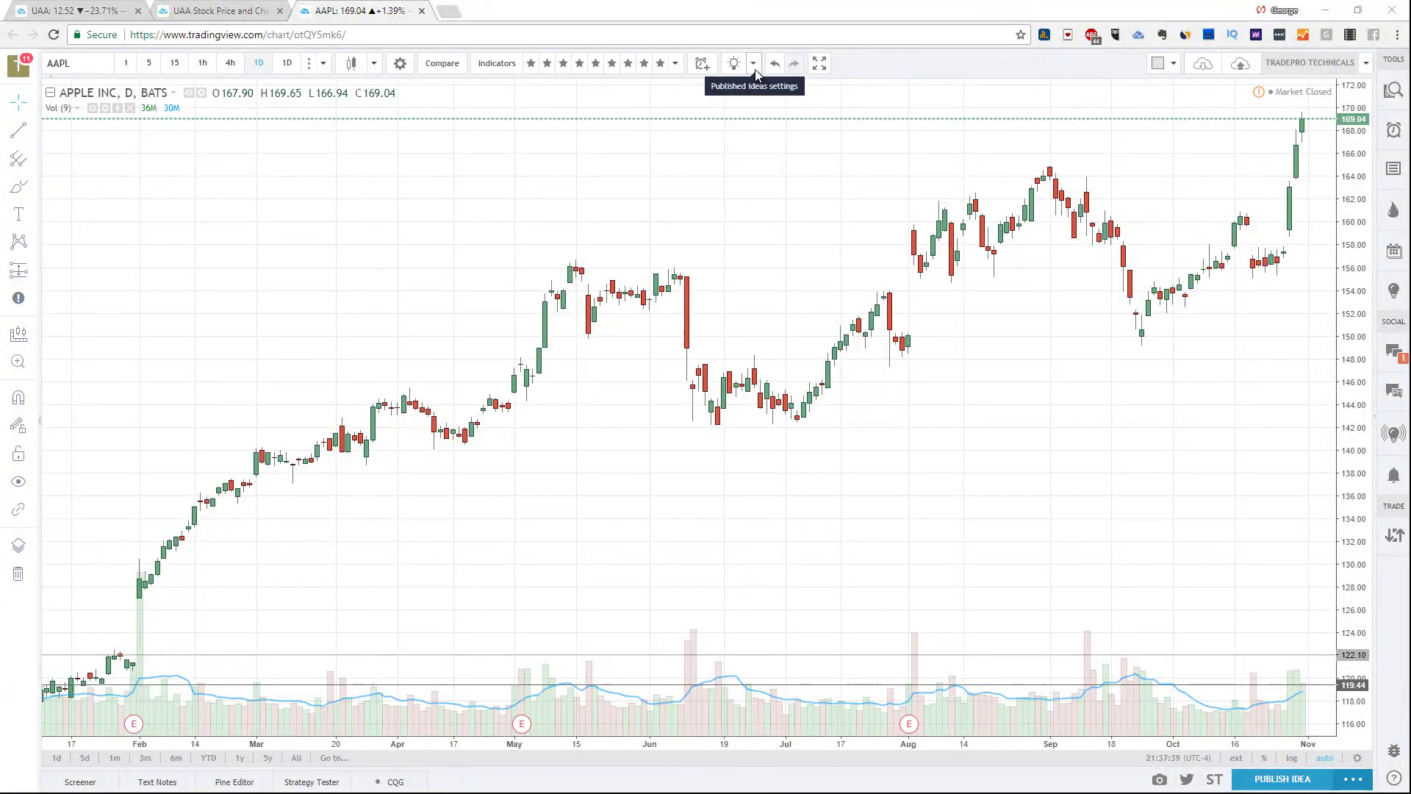
pyautogui.click(754, 67)
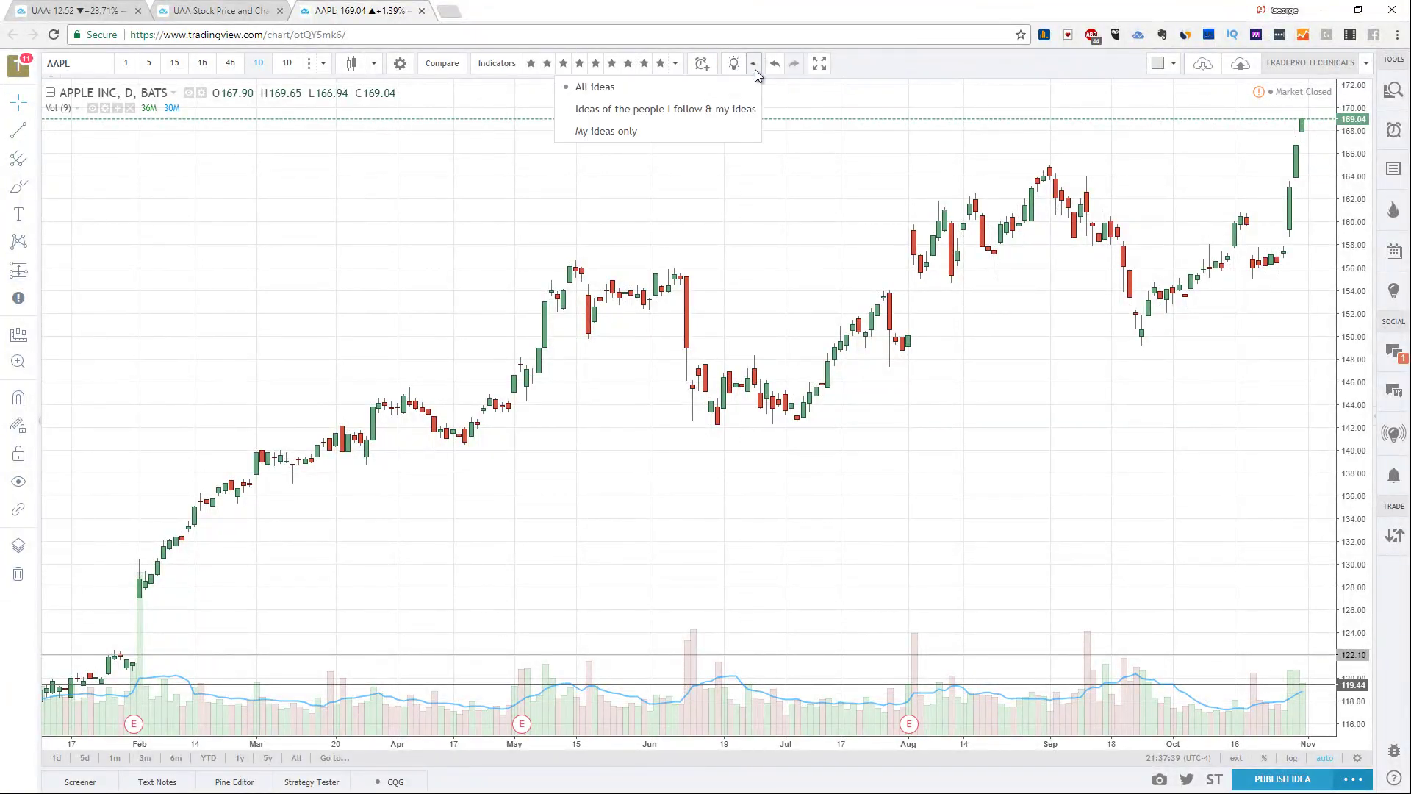
pyautogui.click(743, 246)
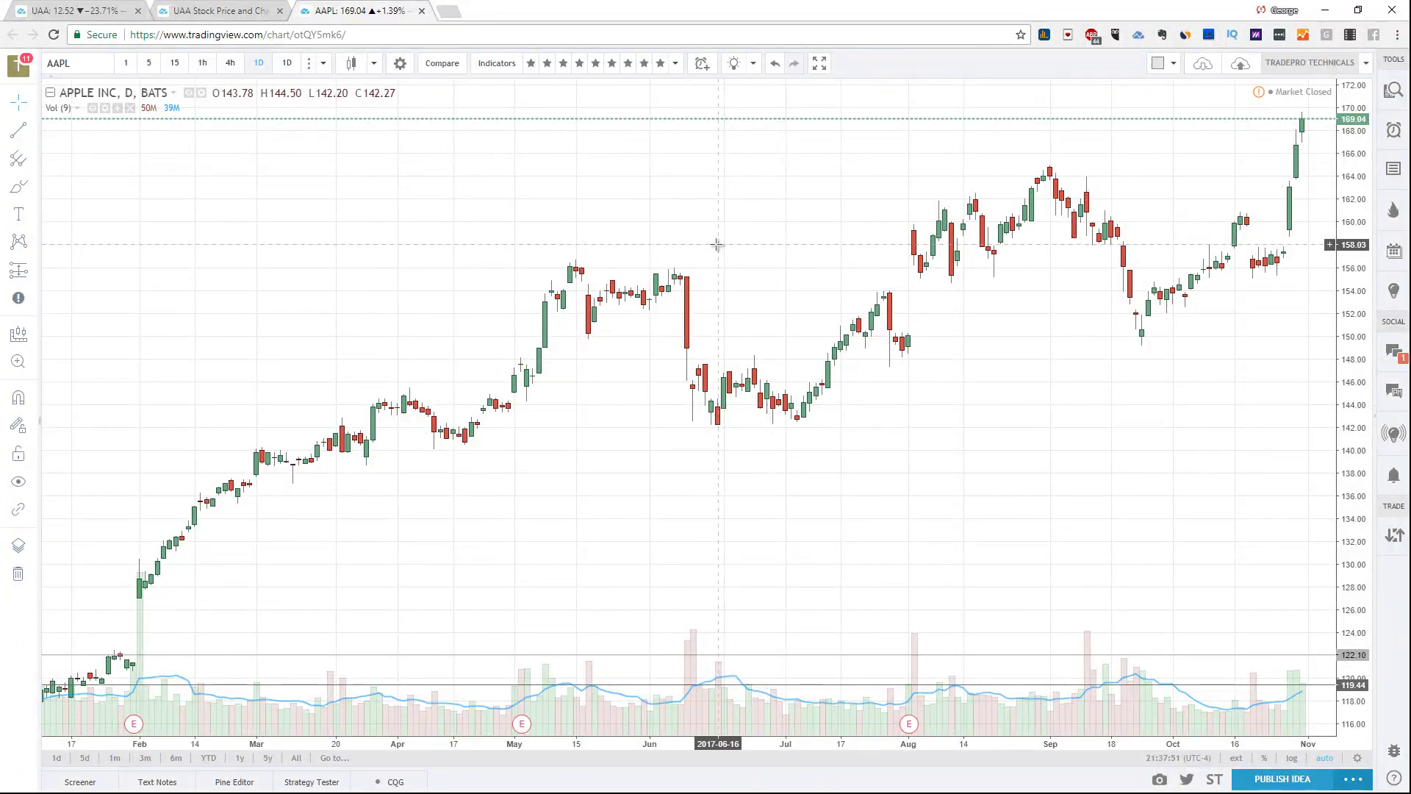
# Show idea markers, zoom into recent months, and preview the latest 'AAPL reaching resistance level' idea.
pyautogui.click(734, 63)
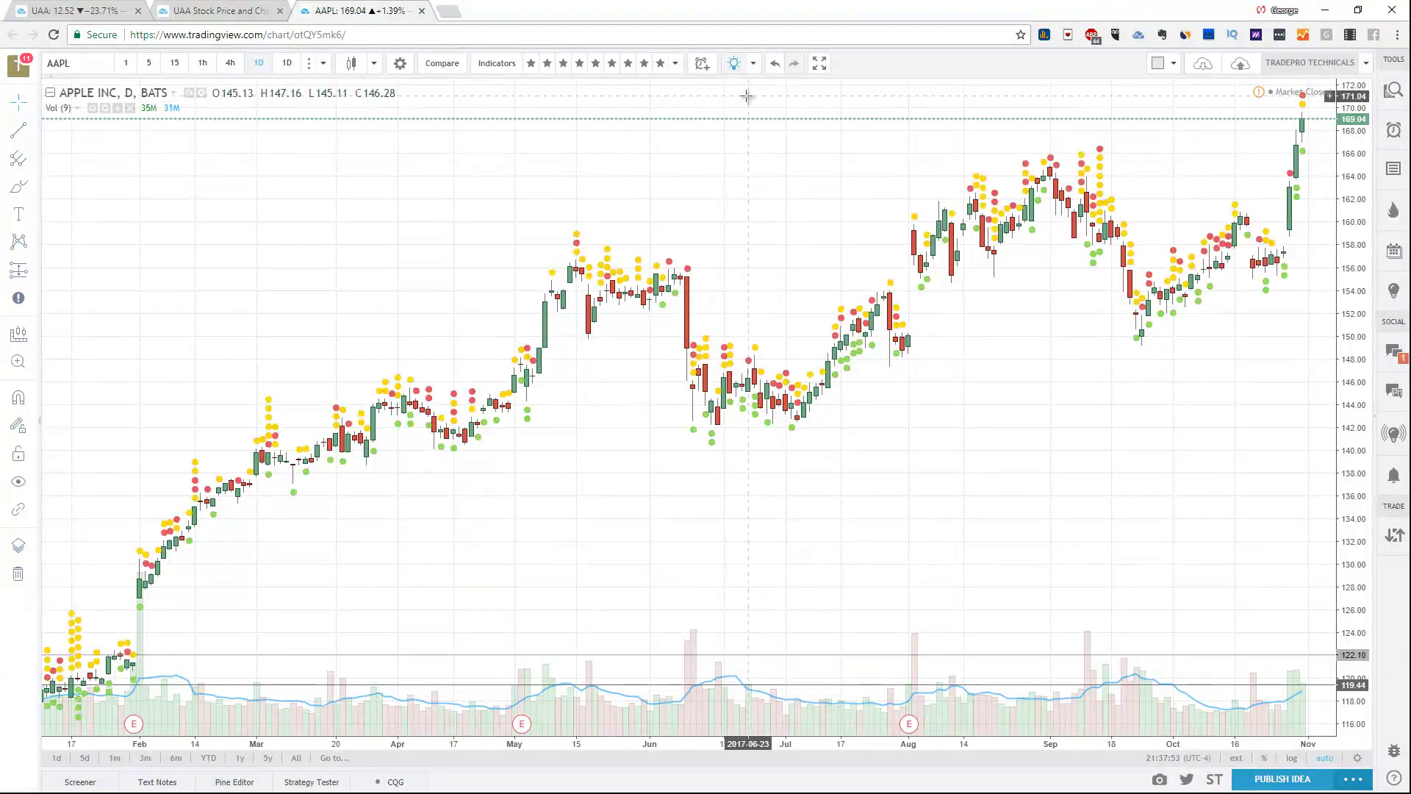
pyautogui.scroll(5, 1197, 419)
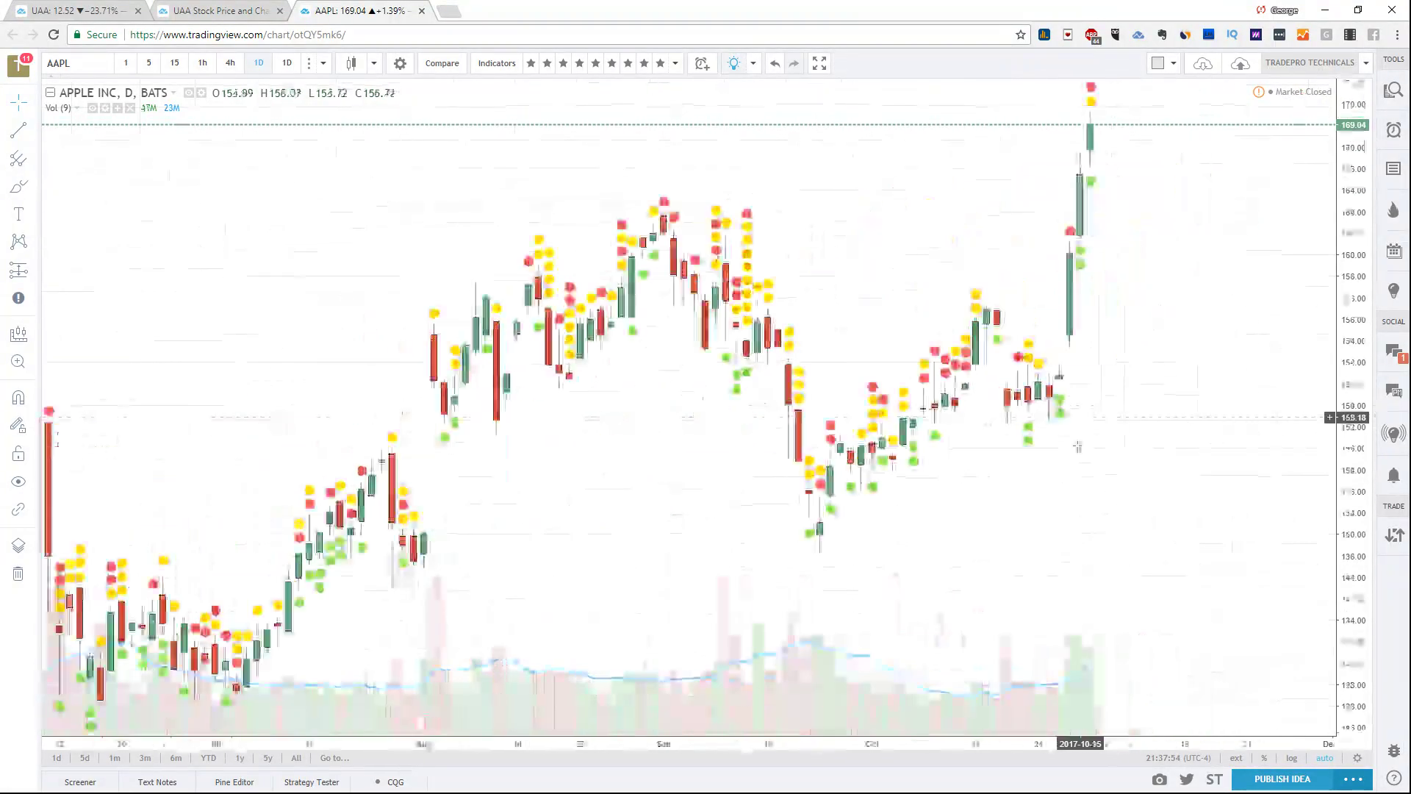
pyautogui.scroll(5, 1078, 446)
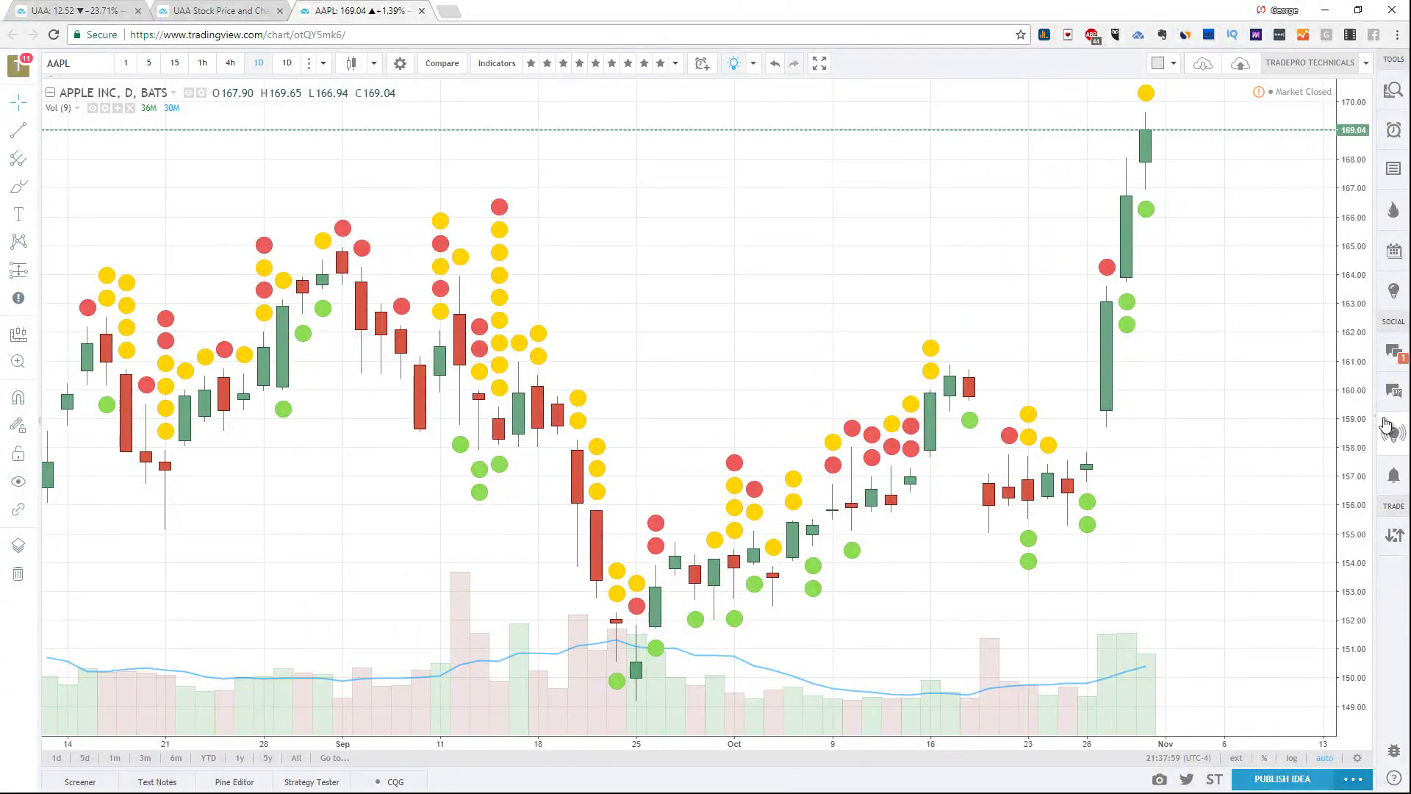
pyautogui.click(1393, 291)
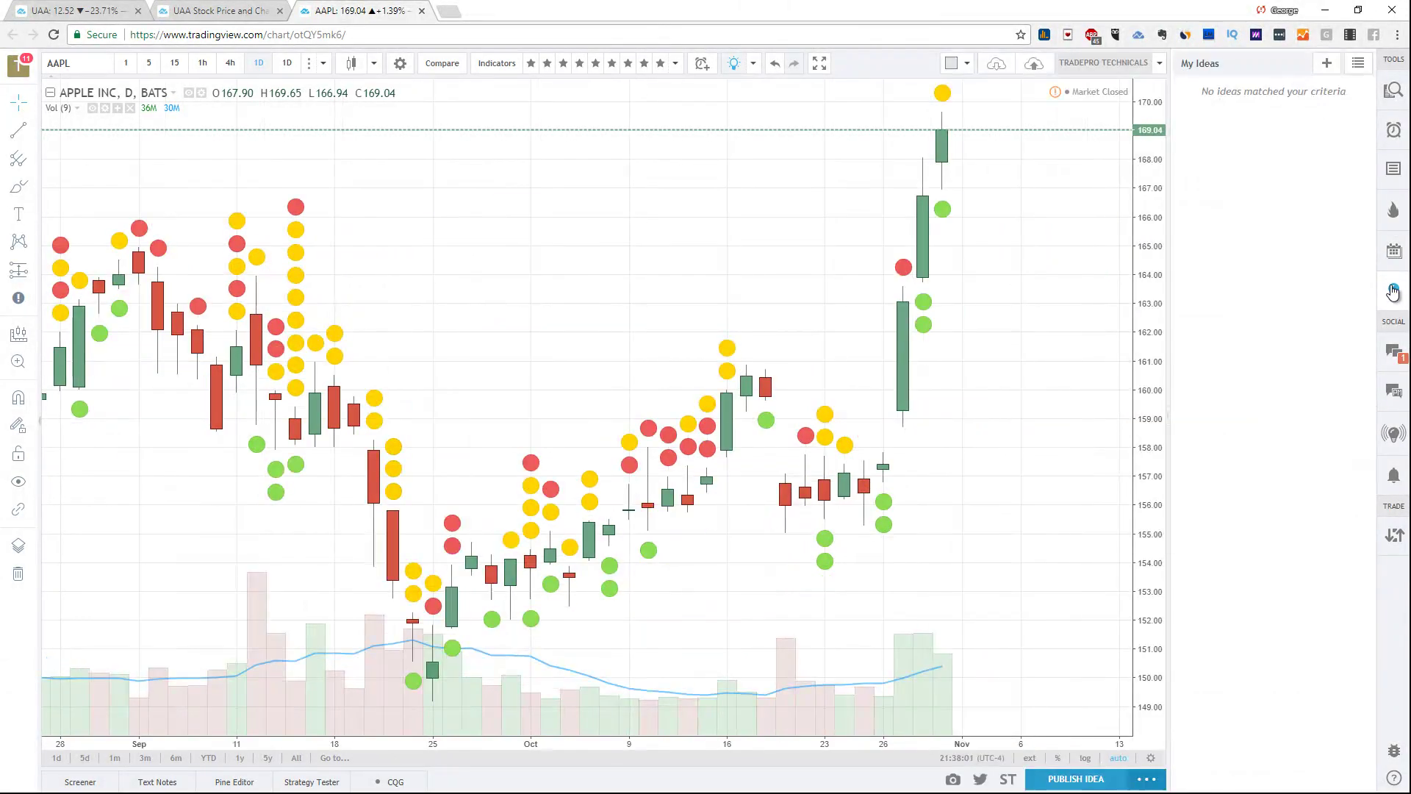
pyautogui.click(1394, 291)
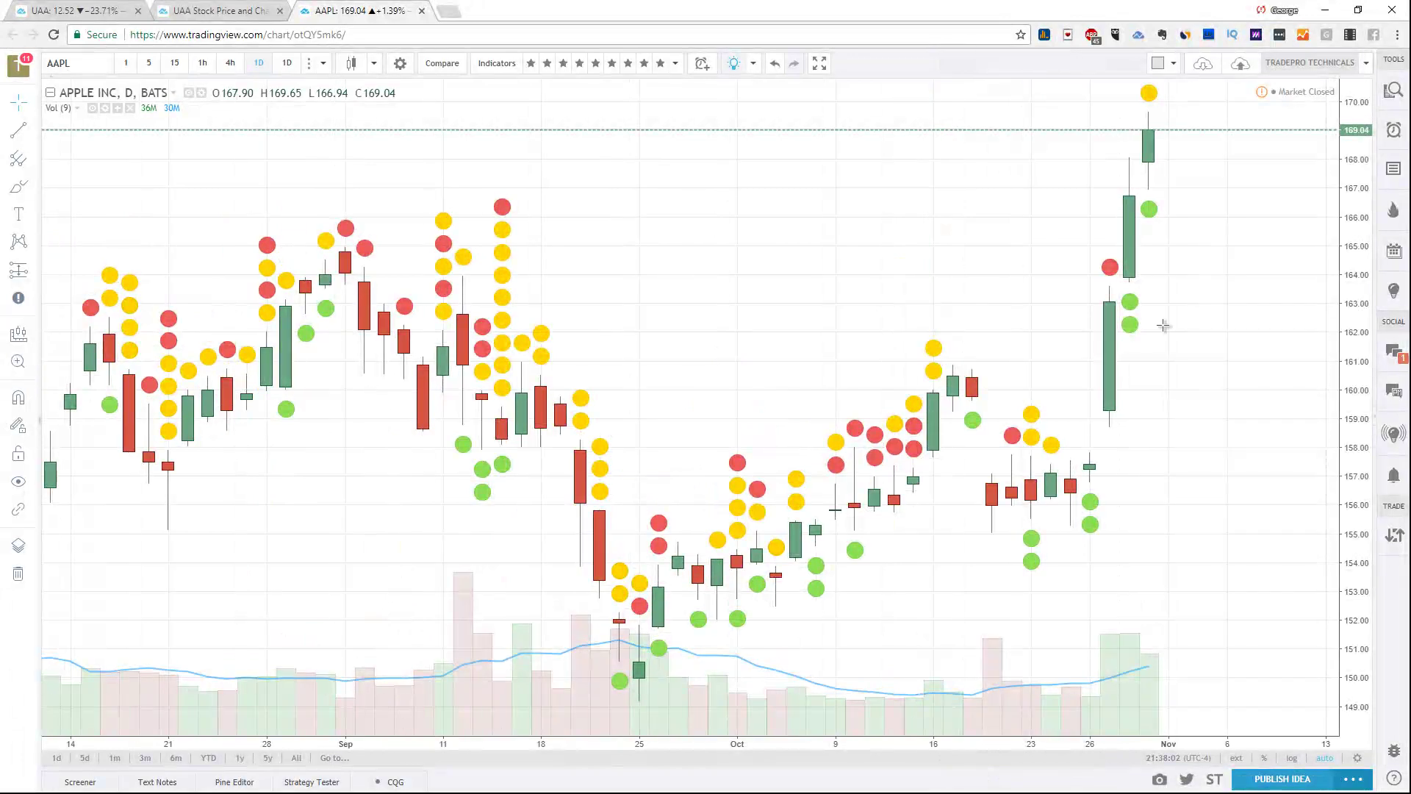
pyautogui.moveTo(1149, 211)
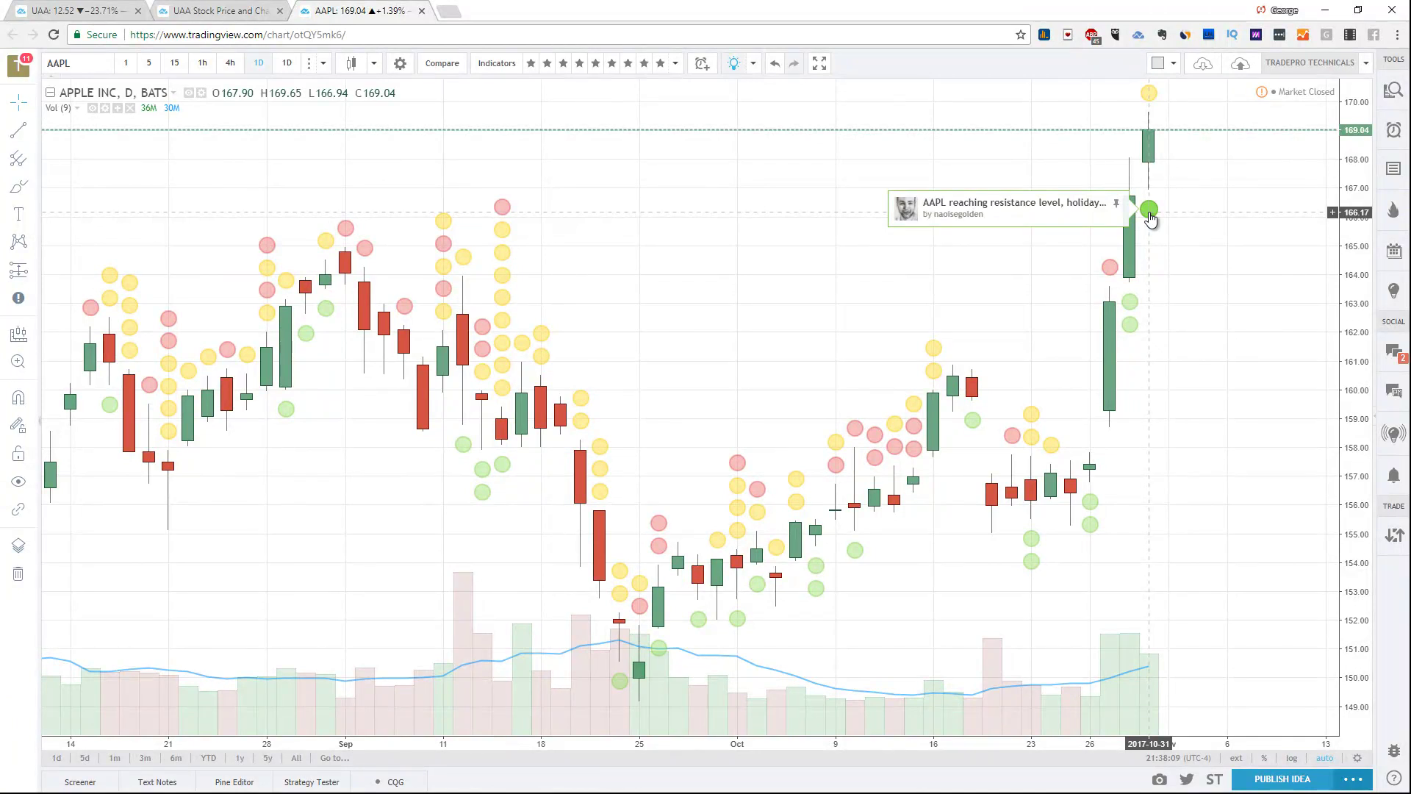
pyautogui.click(1149, 213)
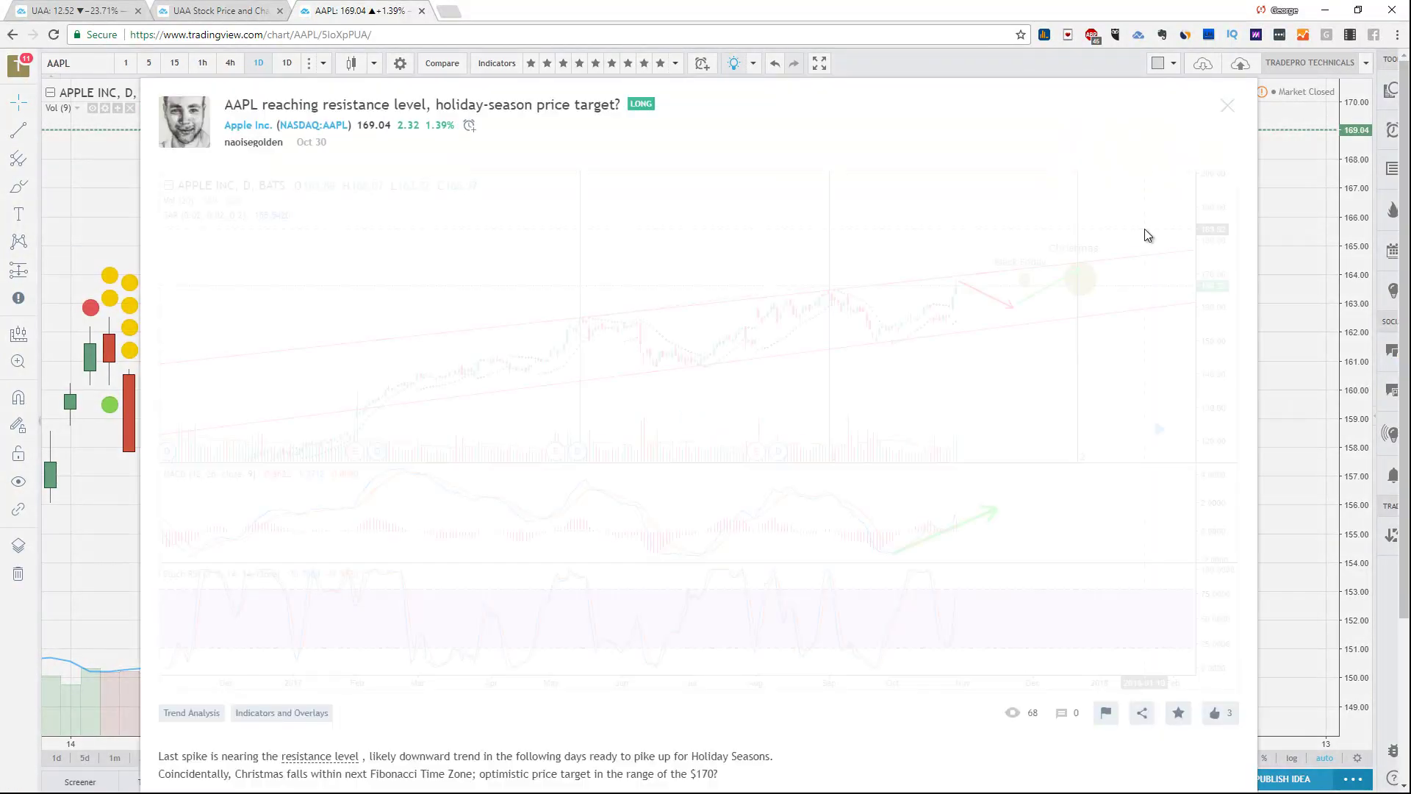
pyautogui.moveTo(745, 342); pyautogui.dragTo(1118, 244)
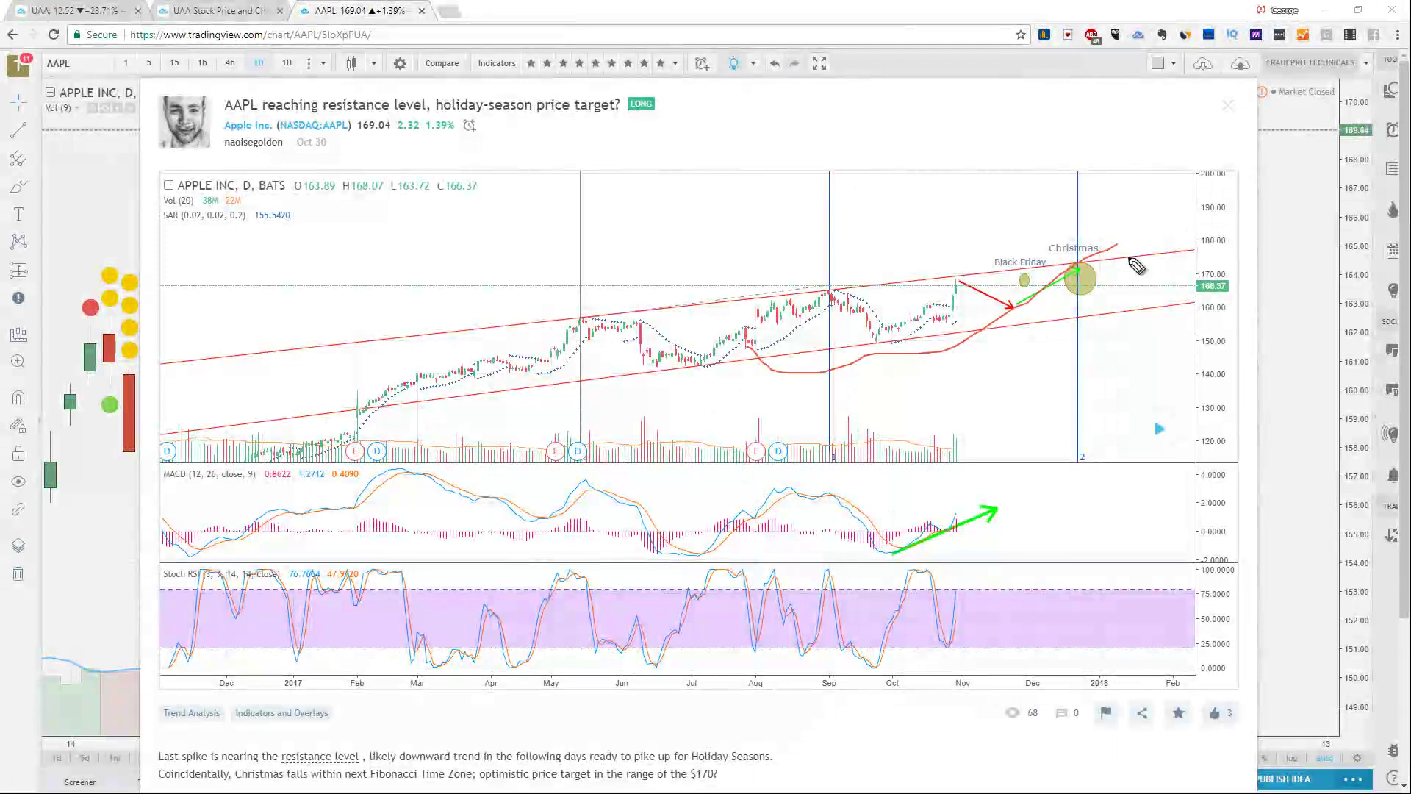
pyautogui.moveTo(761, 664); pyautogui.dragTo(875, 586)
pyautogui.scroll(-3, 746, 574)
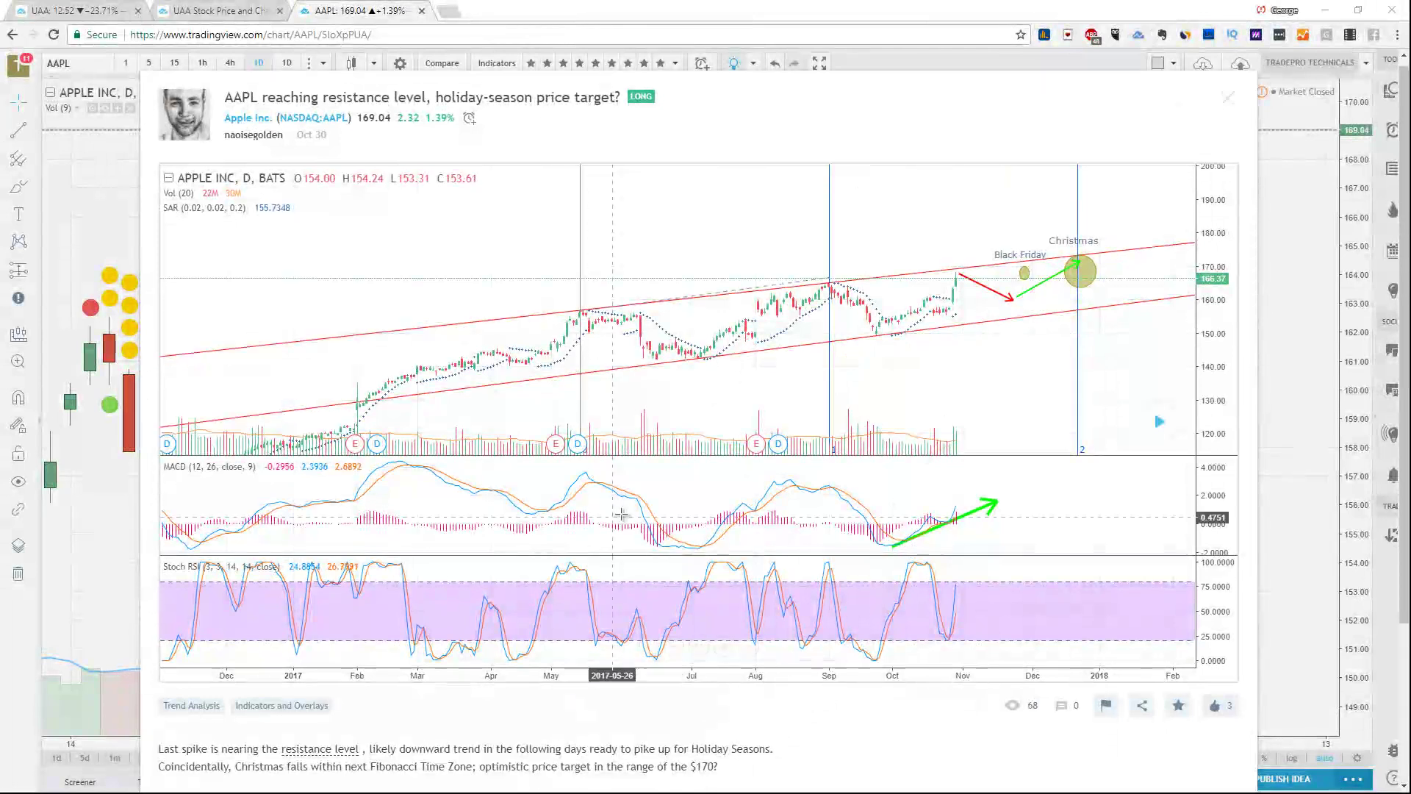
pyautogui.moveTo(296, 523); pyautogui.dragTo(621, 589)
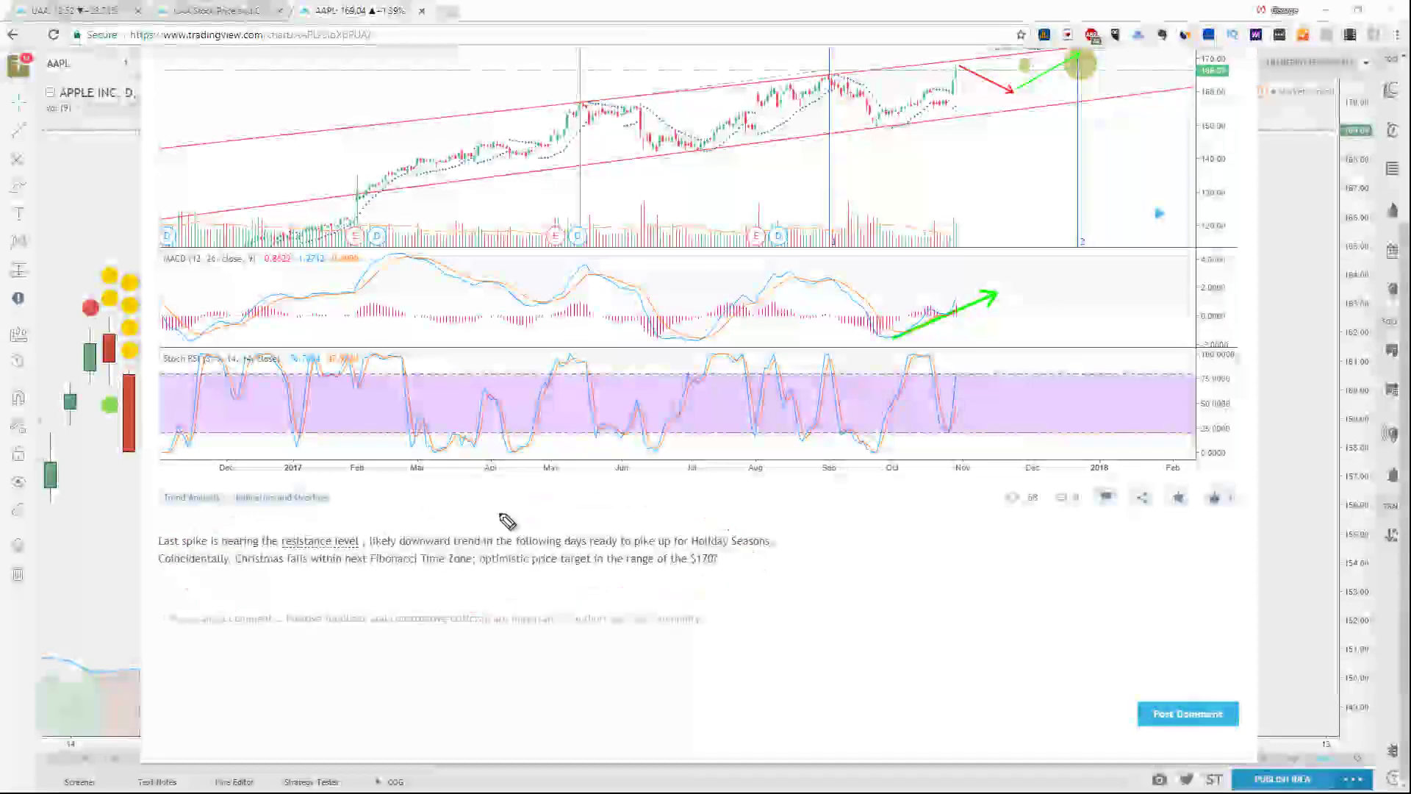
pyautogui.scroll(3, 504, 519)
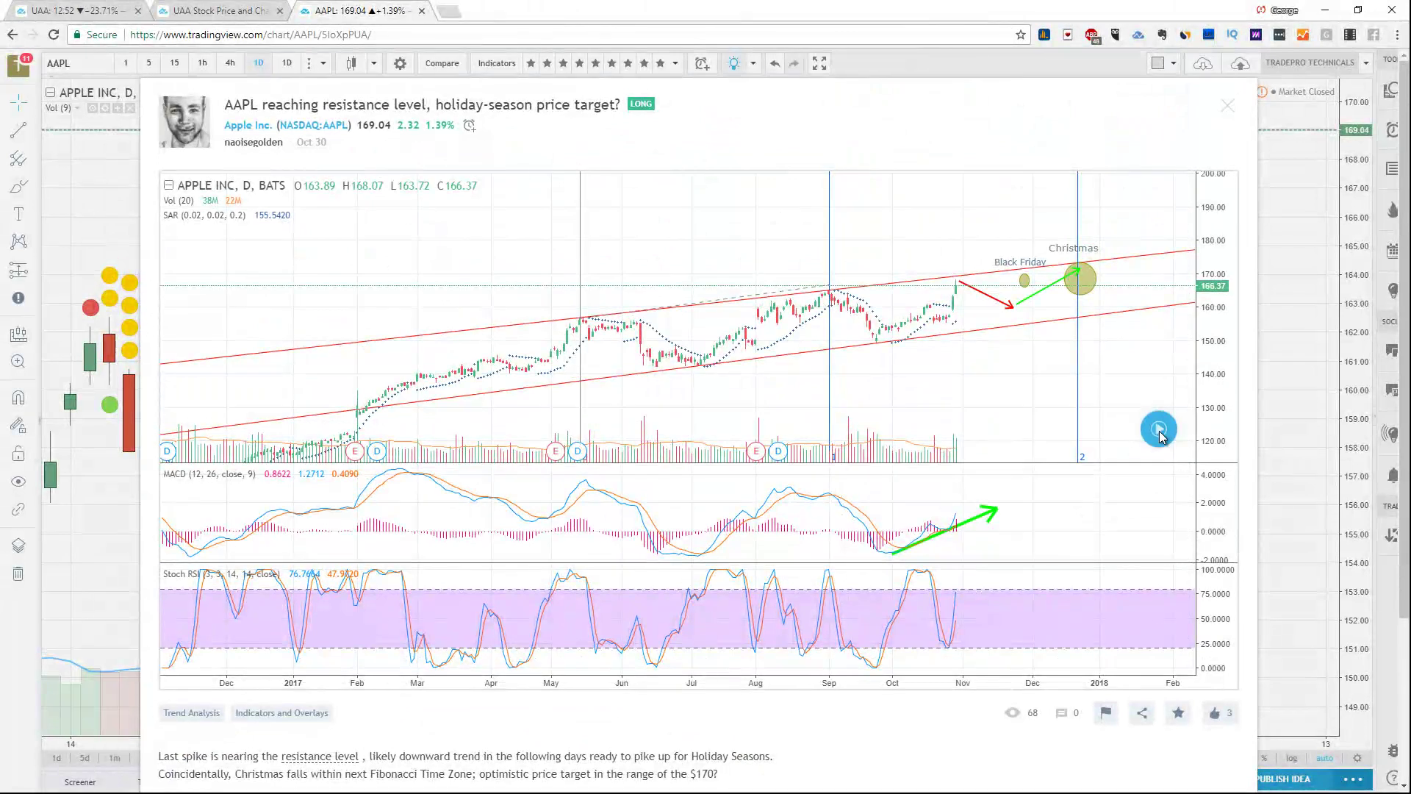
pyautogui.click(1159, 428)
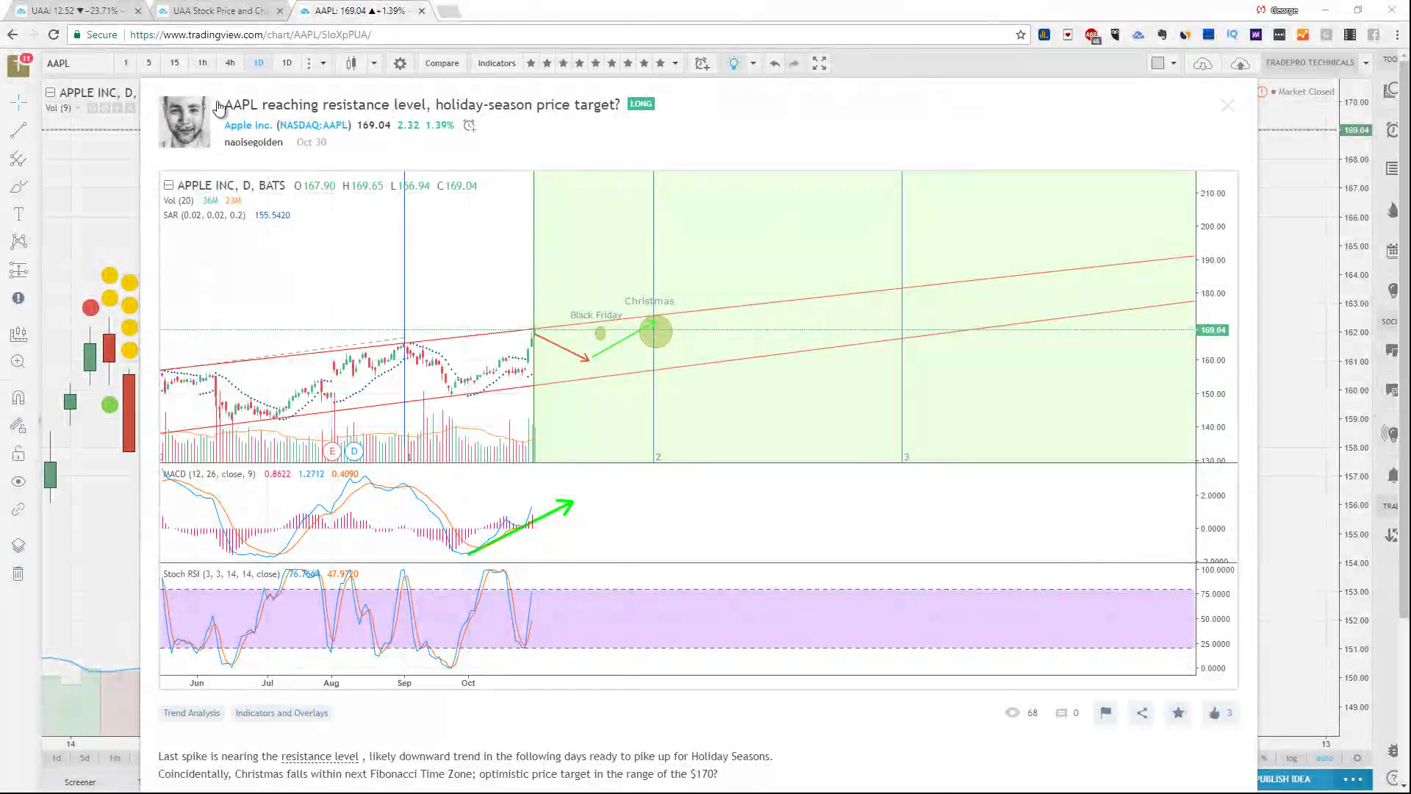
pyautogui.click(1227, 105)
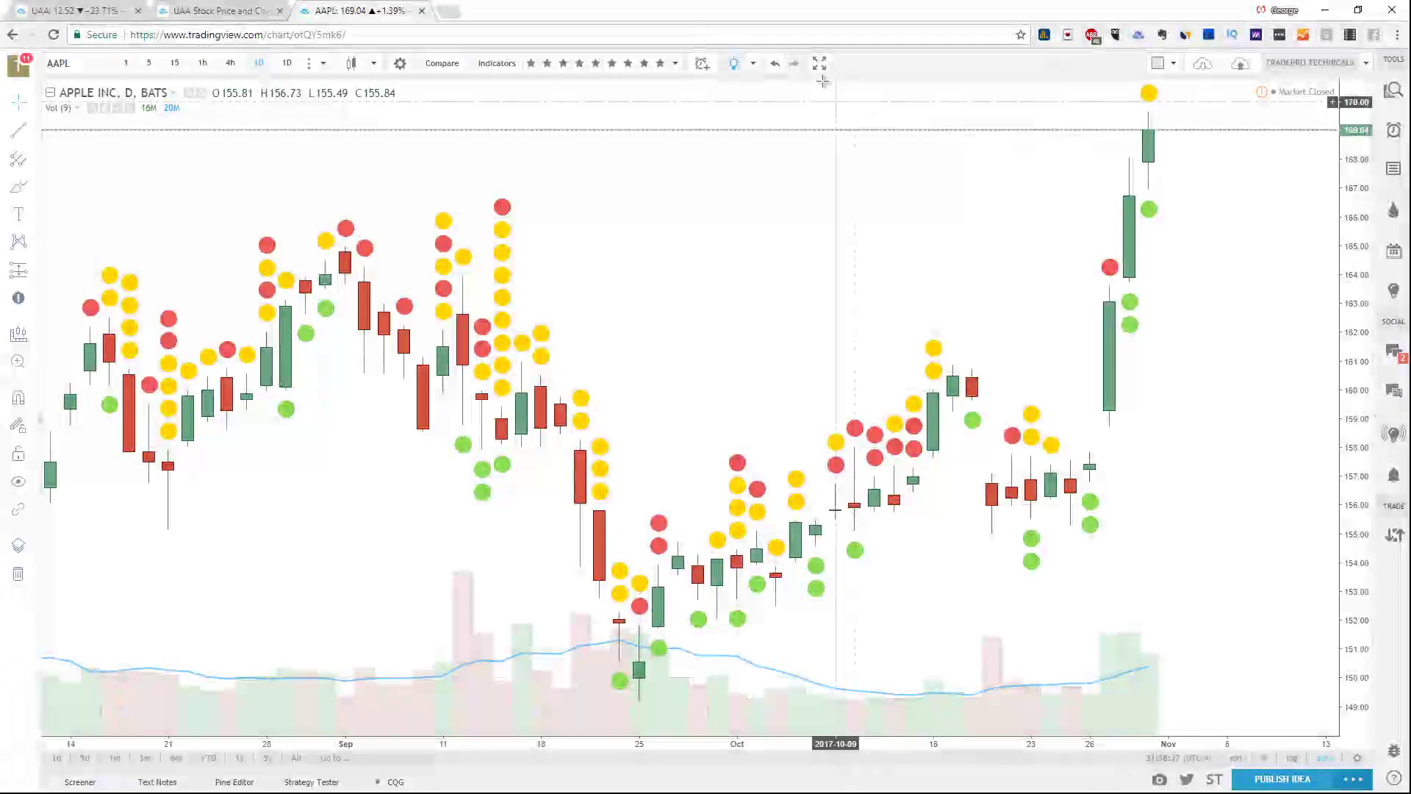
# Toggle the idea markers off and on, then zoom and pan the chart to late May through early November.
pyautogui.click(735, 65)
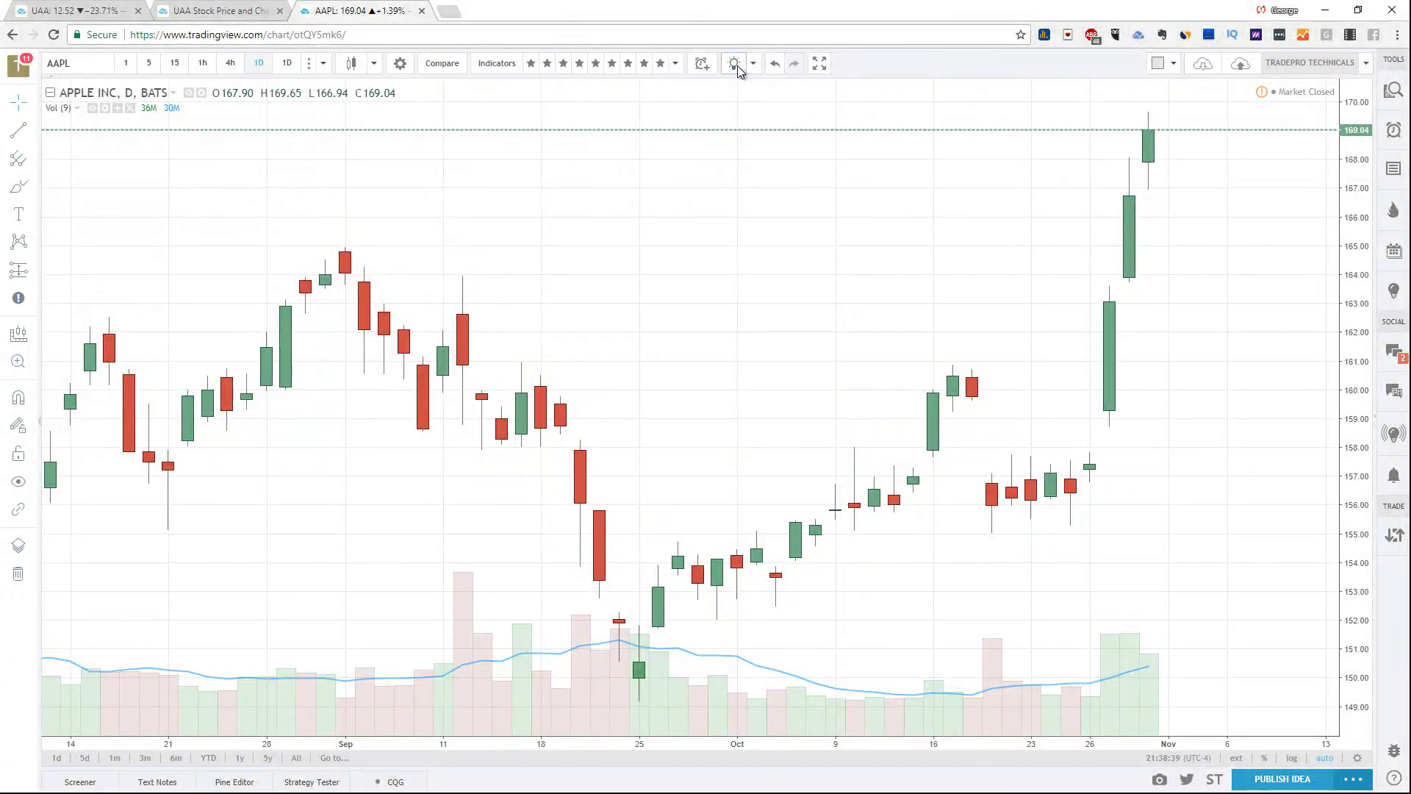
pyautogui.click(735, 65)
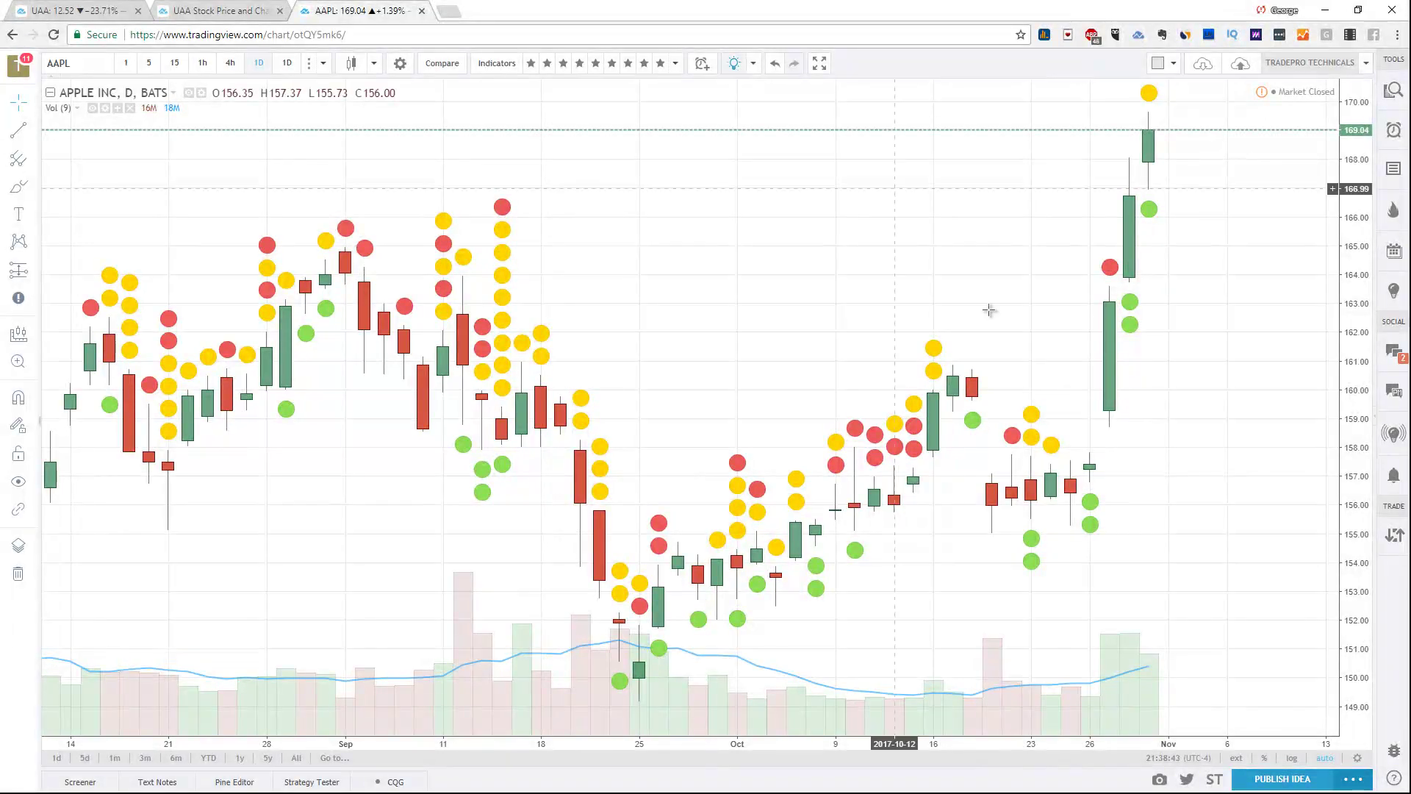
pyautogui.scroll(-3, 989, 310)
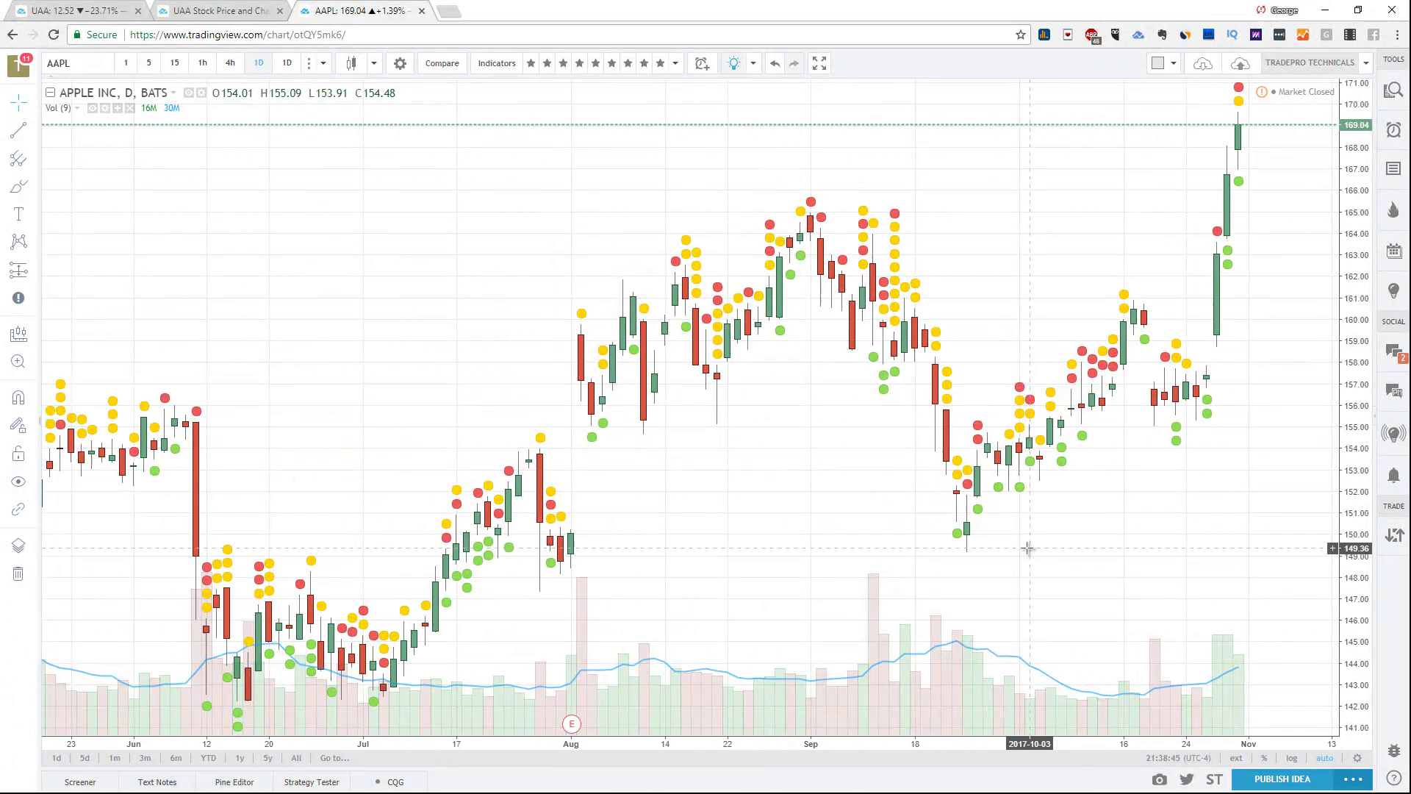
pyautogui.moveTo(965, 530); pyautogui.dragTo(959, 535)
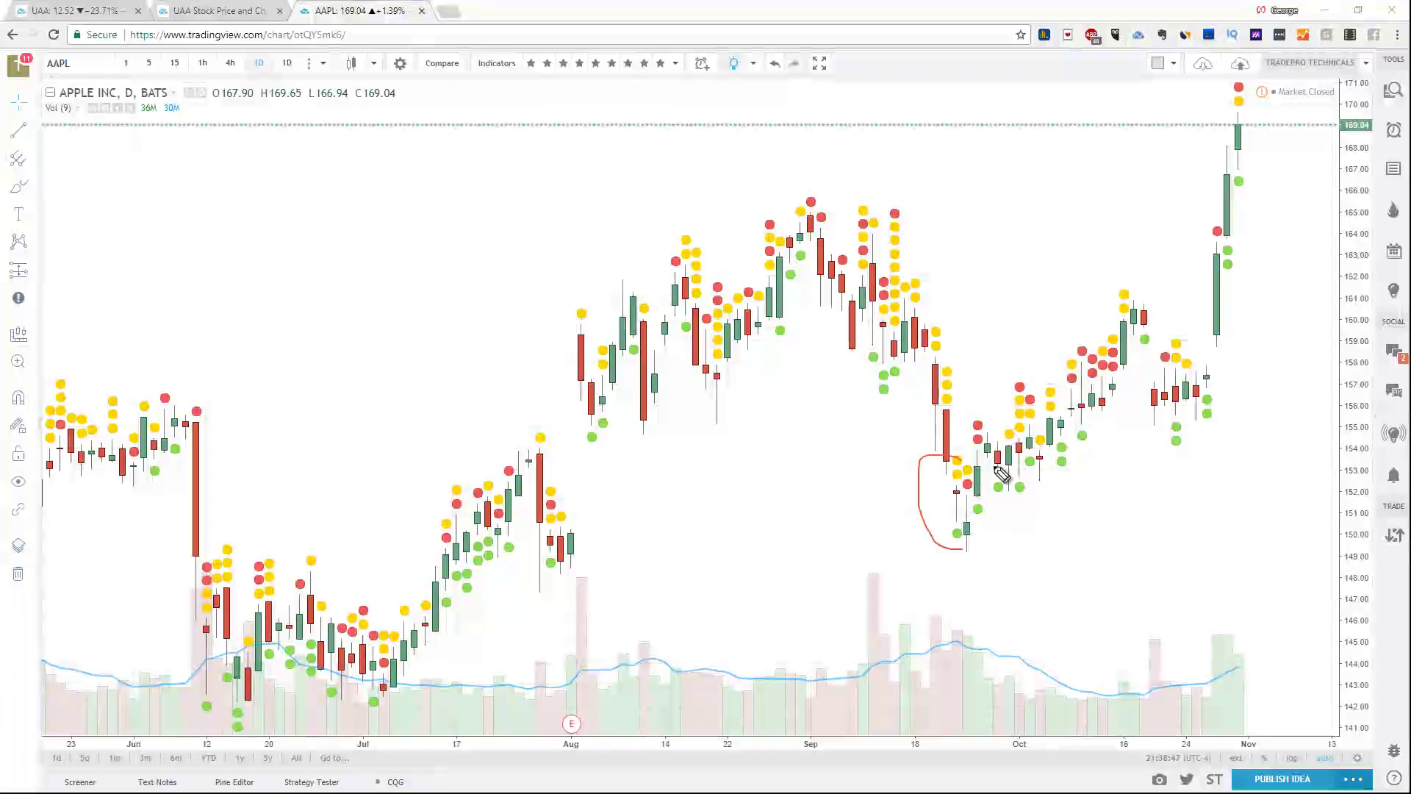
pyautogui.moveTo(856, 351); pyautogui.dragTo(852, 397)
pyautogui.moveTo(709, 358); pyautogui.dragTo(1039, 378)
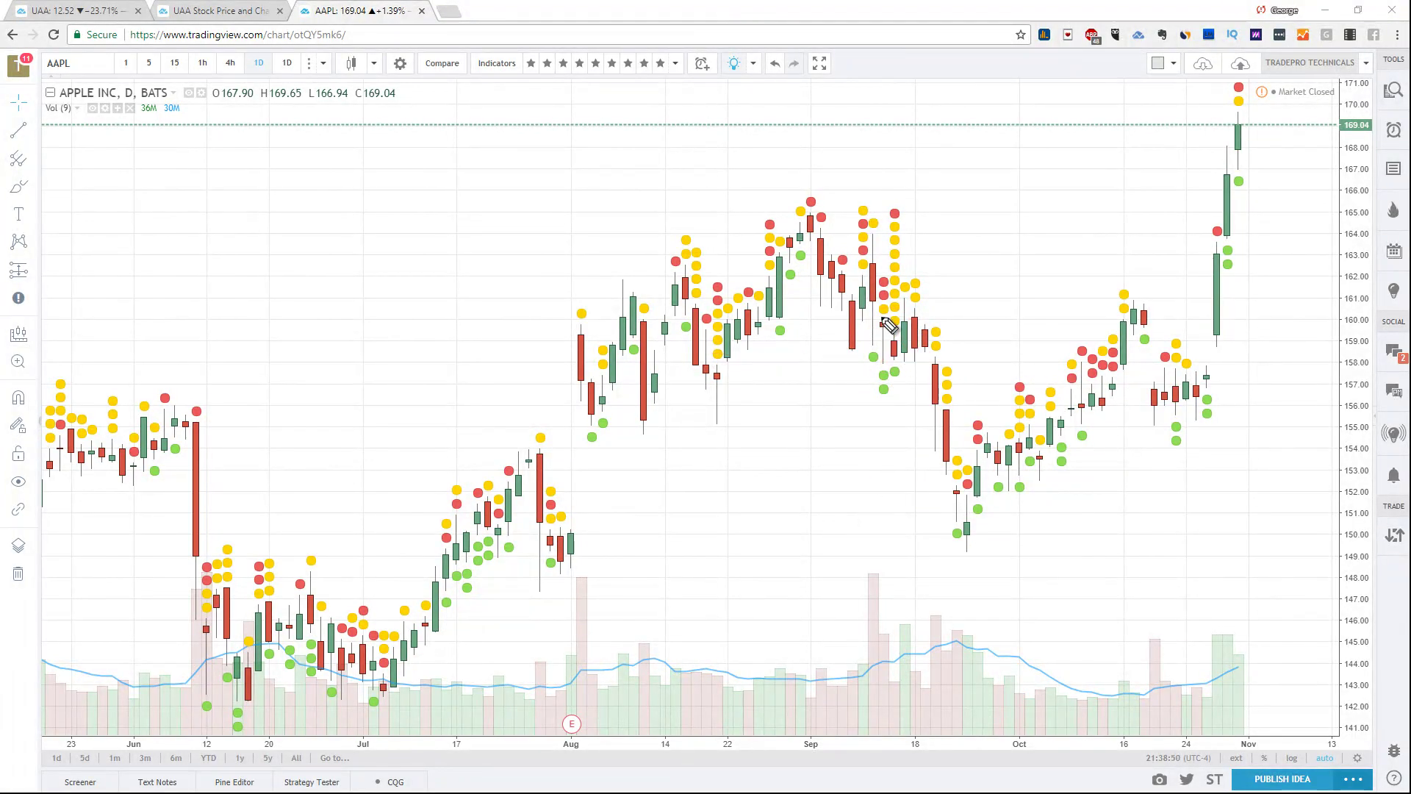
pyautogui.moveTo(888, 268); pyautogui.dragTo(935, 367)
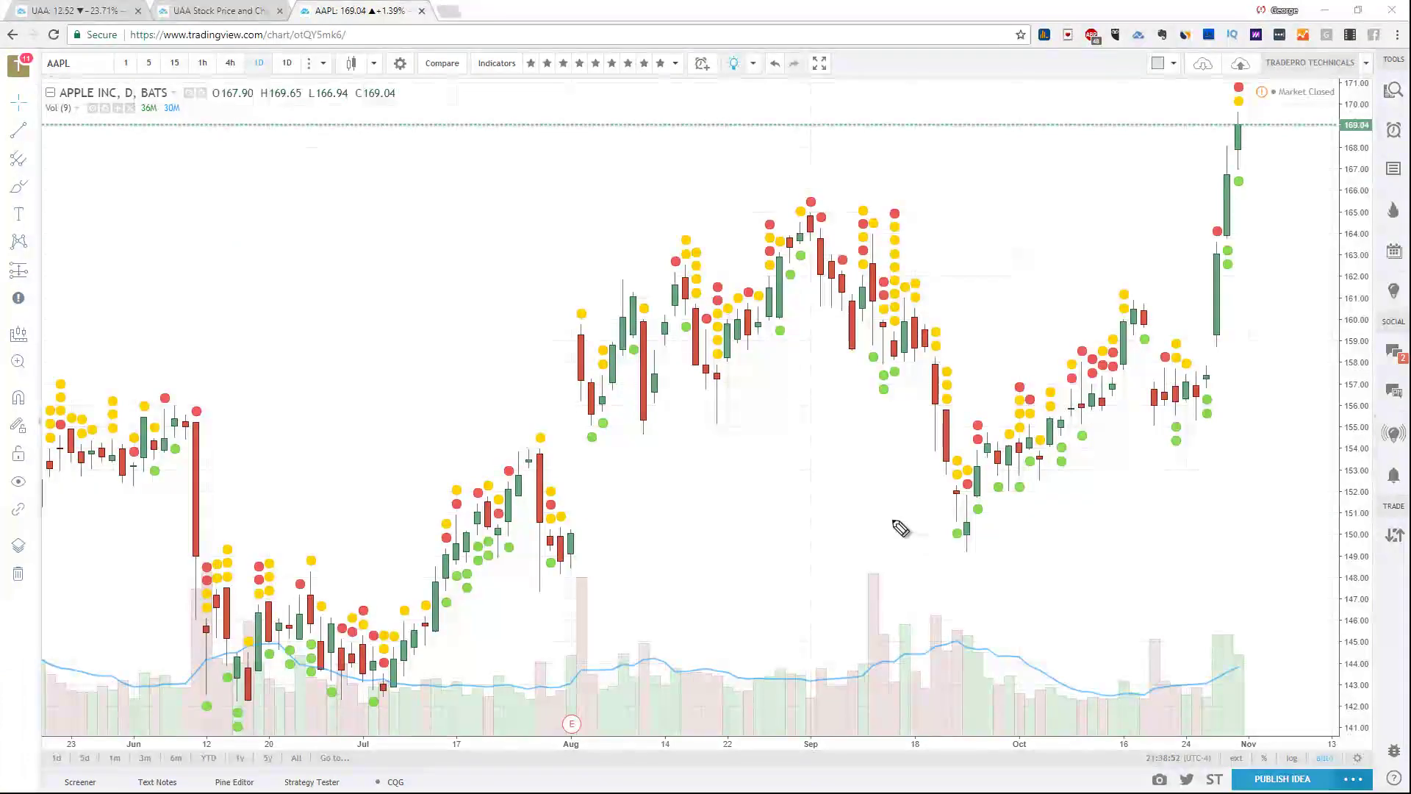
pyautogui.moveTo(953, 471); pyautogui.dragTo(948, 476)
pyautogui.moveTo(908, 346); pyautogui.dragTo(947, 476)
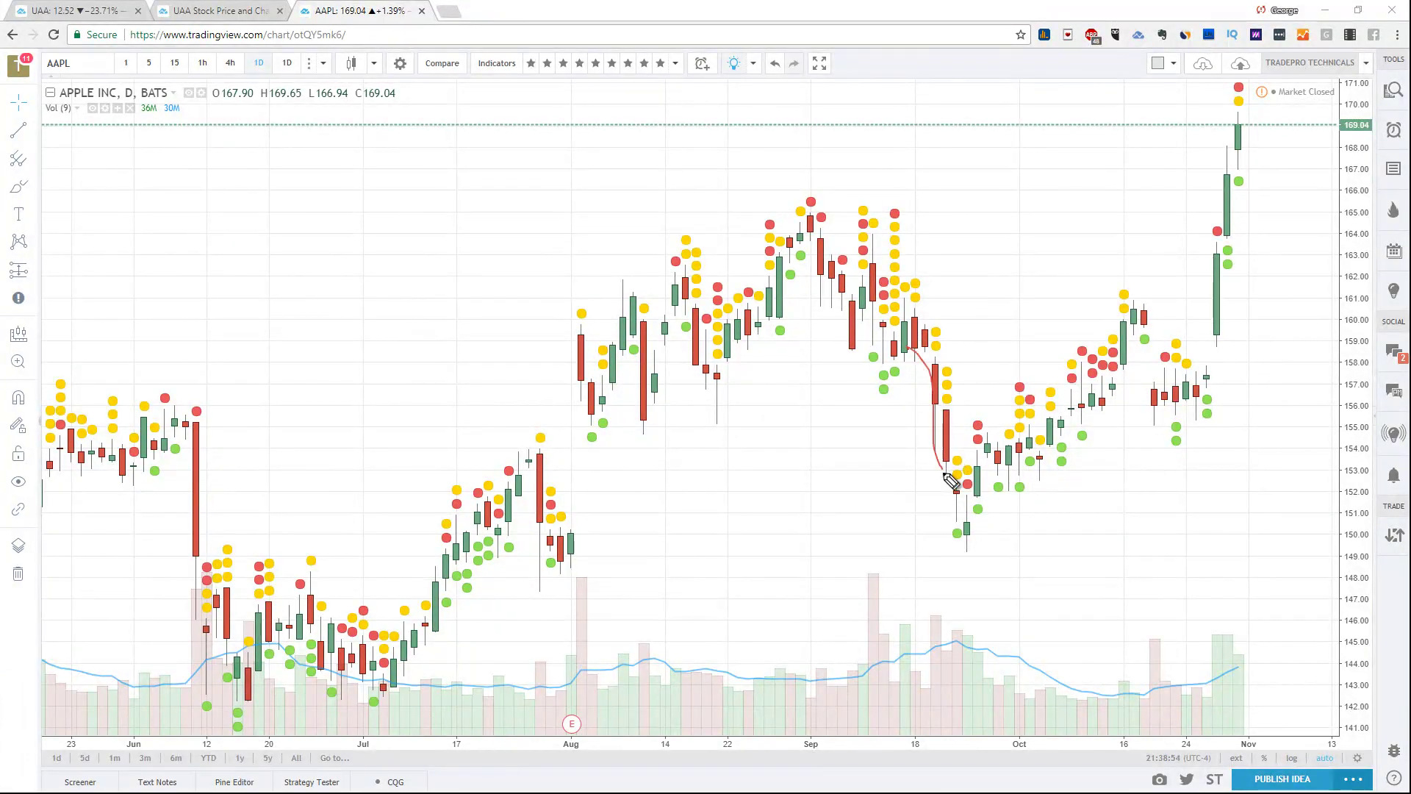
pyautogui.moveTo(512, 523); pyautogui.dragTo(805, 516)
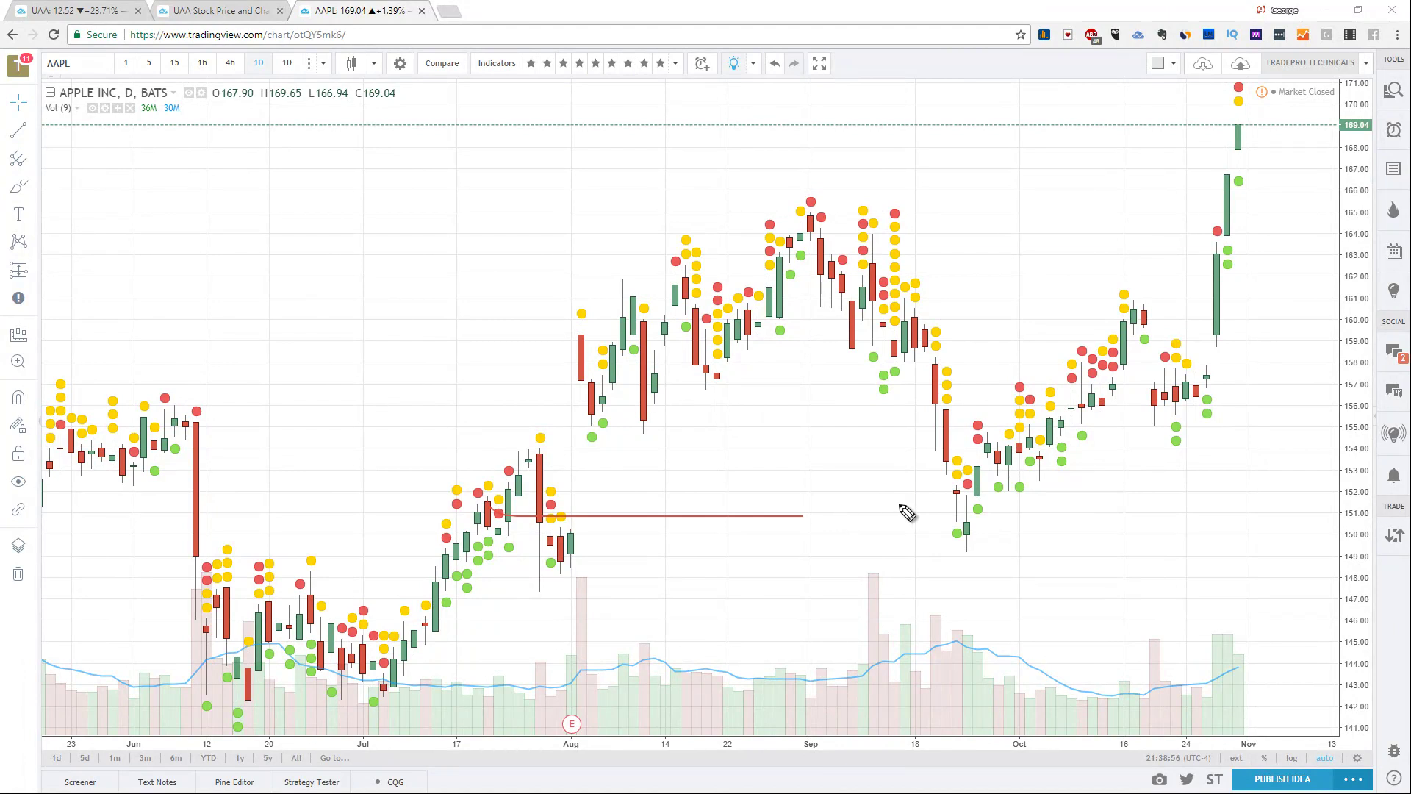
pyautogui.moveTo(980, 417)
pyautogui.mouseDown()
pyautogui.moveTo(955, 481)
pyautogui.moveTo(935, 450)
pyautogui.mouseUp()
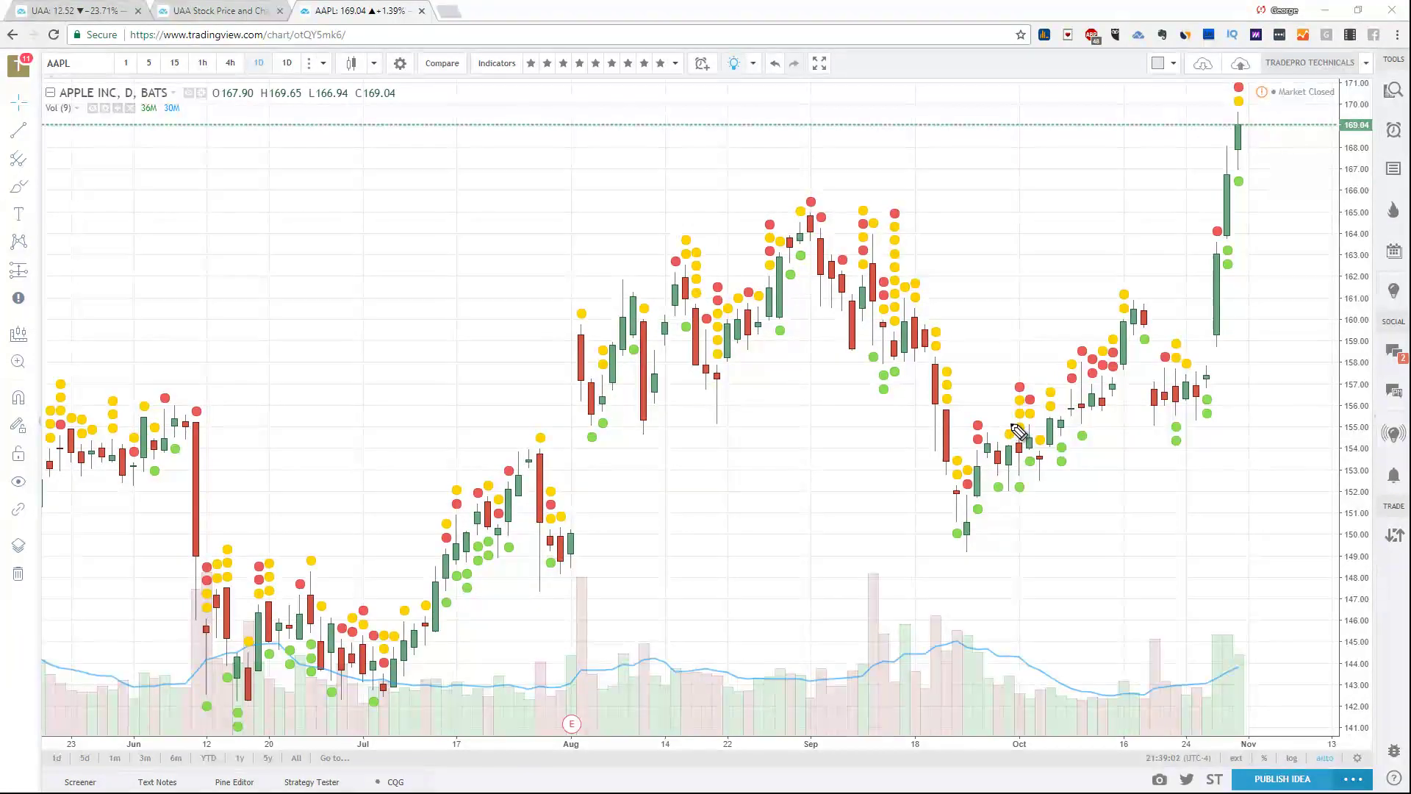
# Switch off the lightbulb Ideas toggle so the AAPL chart shows no idea dots.
pyautogui.click(732, 64)
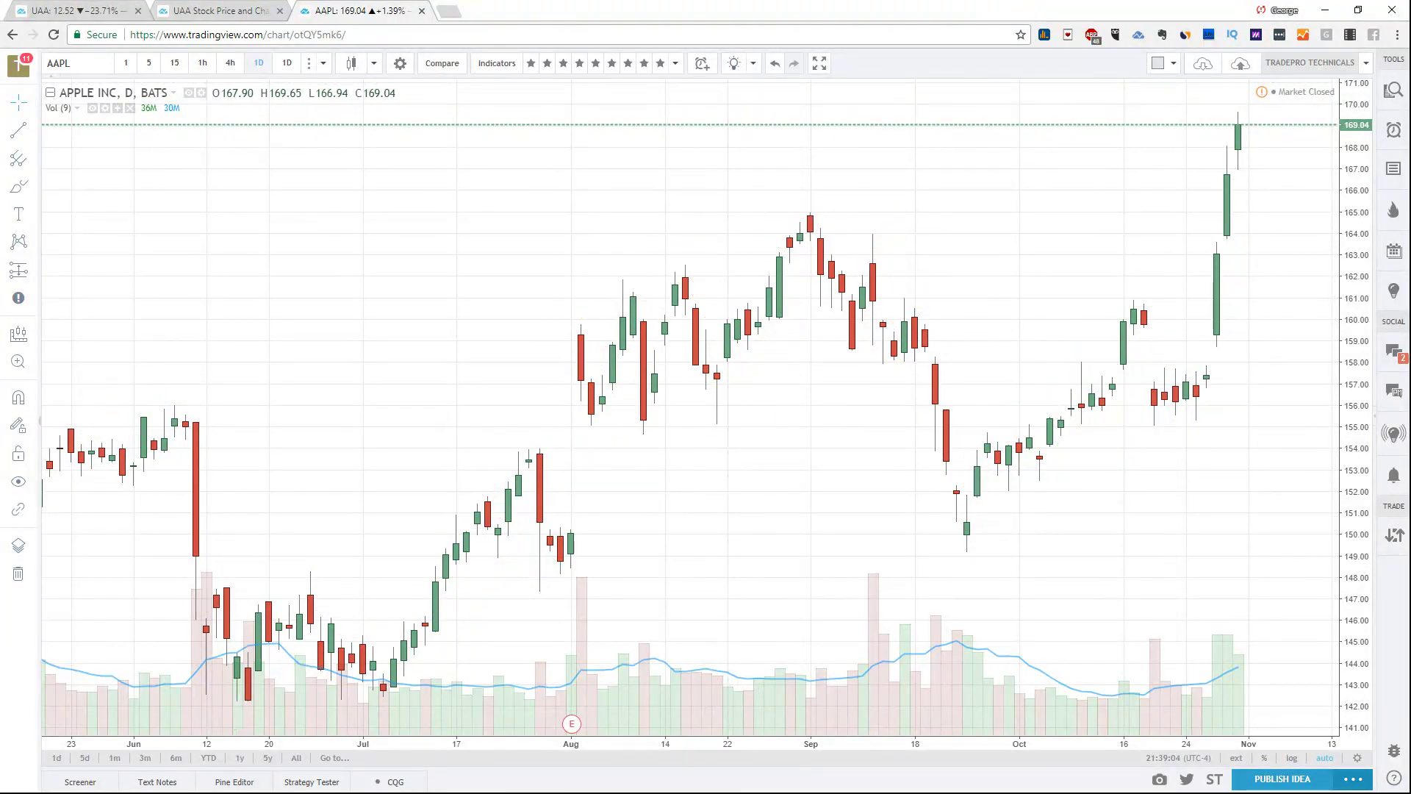